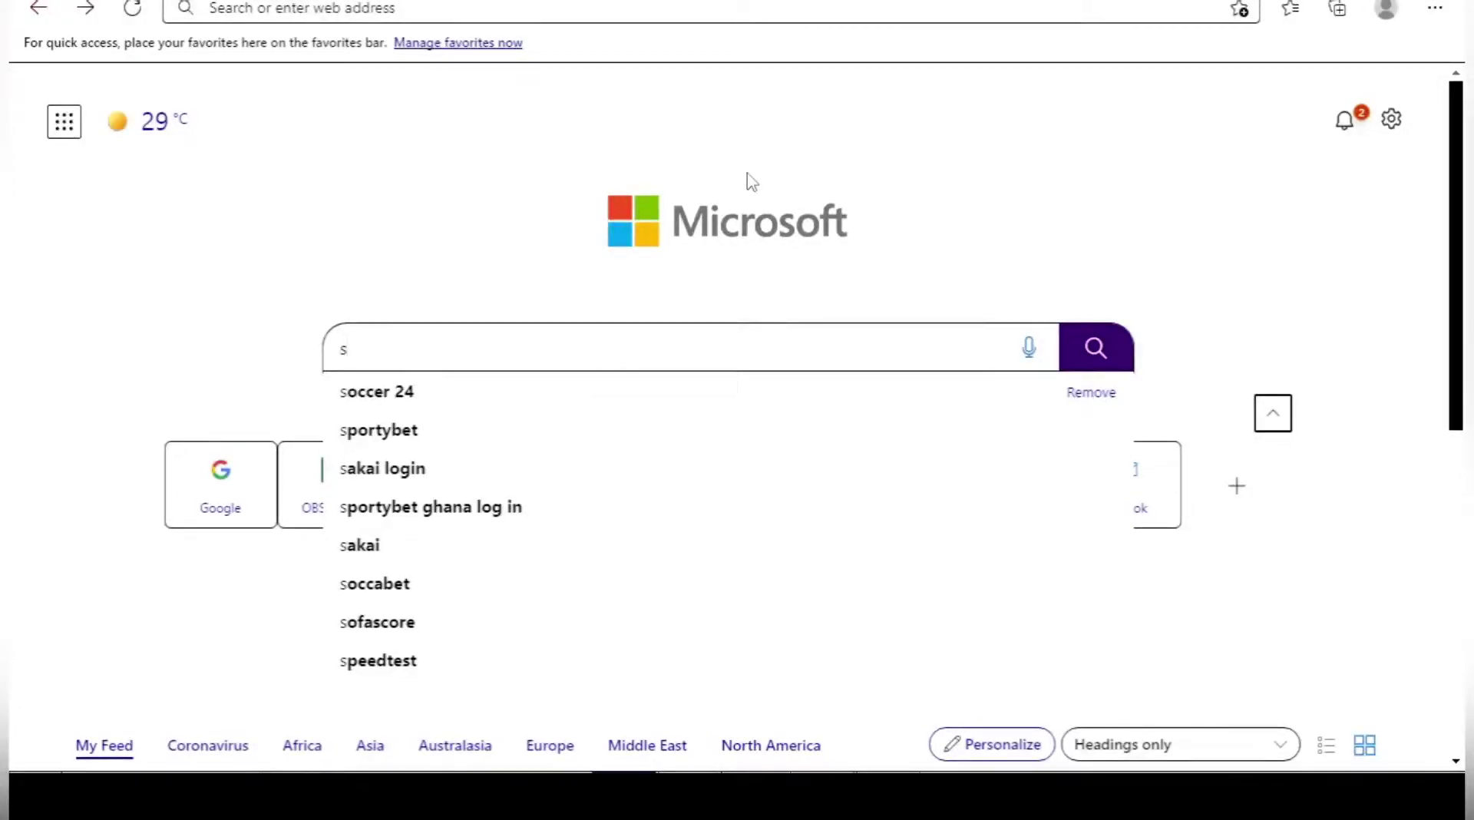
Open the Google home page and search for "android studio".
key(BackSpace)
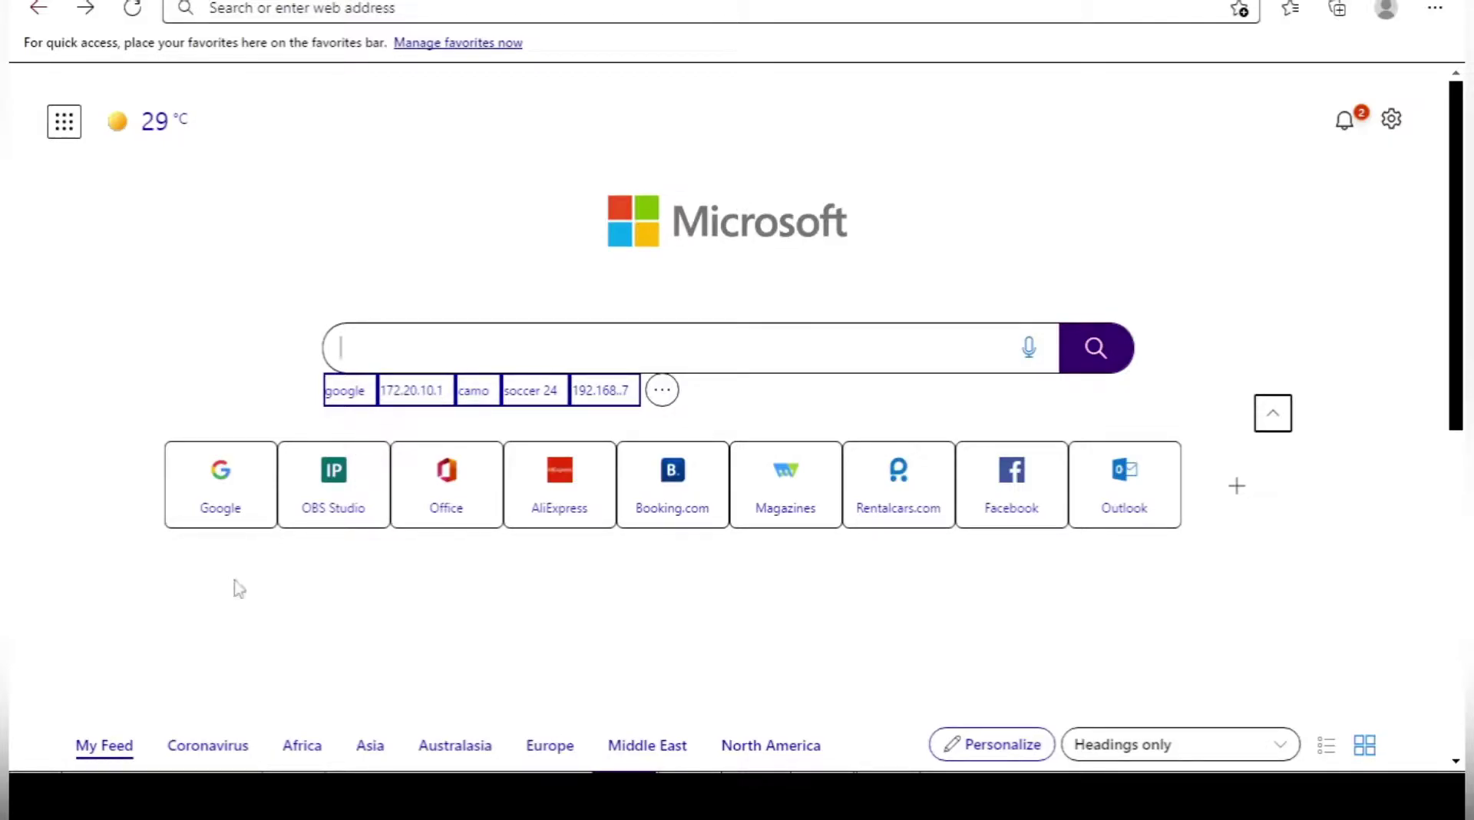
click(230, 517)
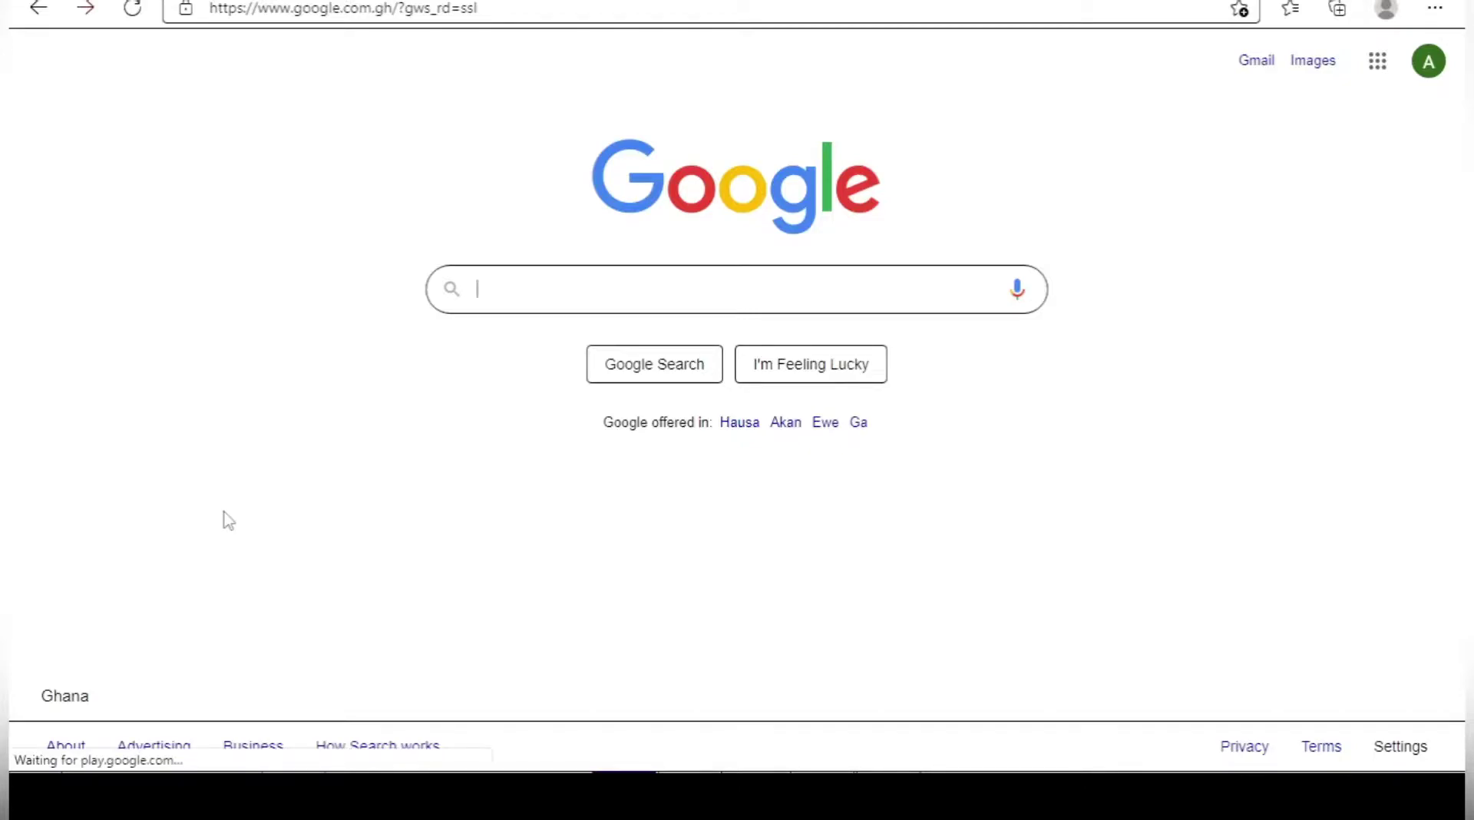
text(an)
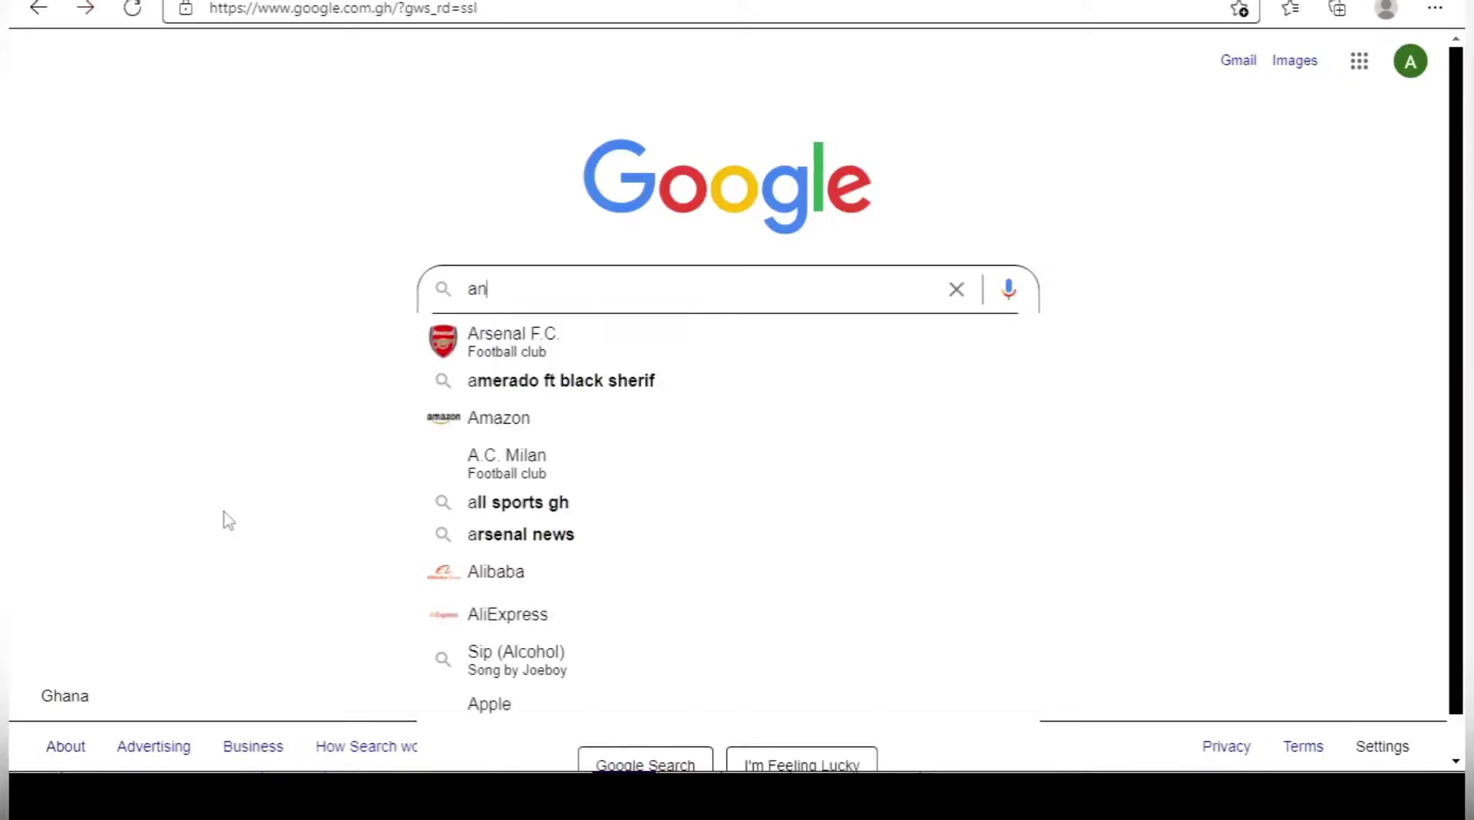
text(dr)
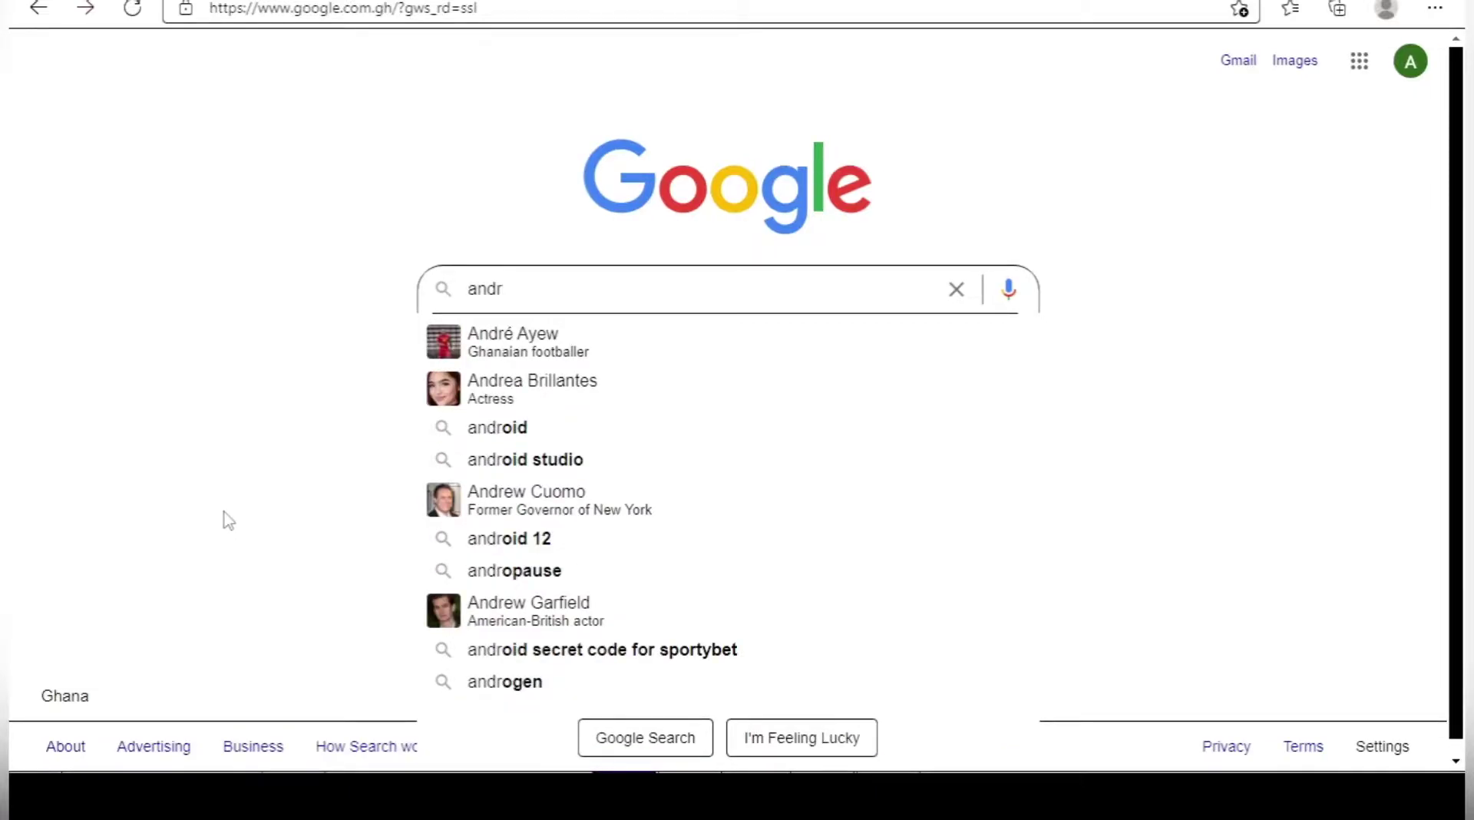
text(oi)
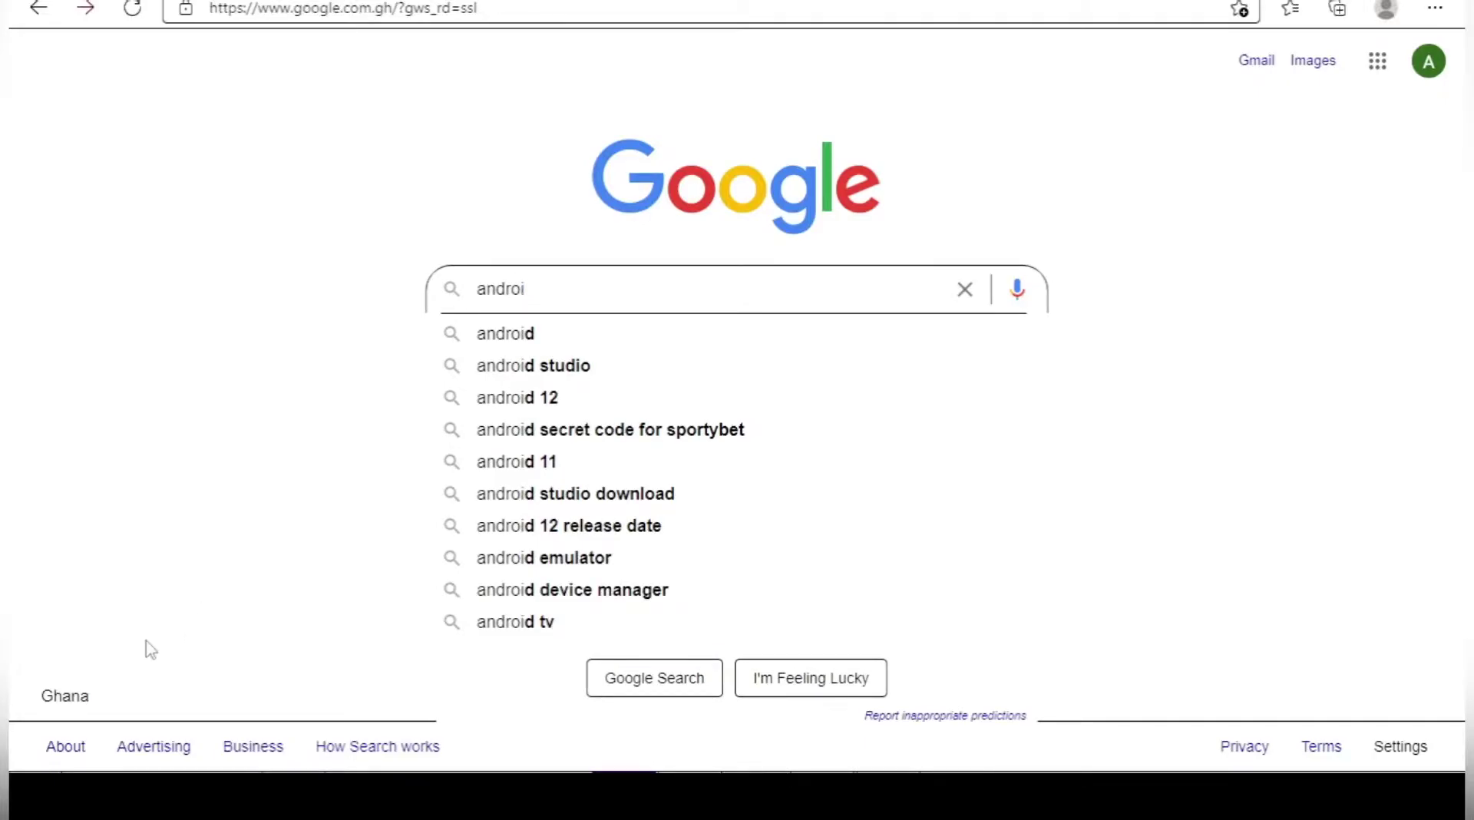
click(572, 367)
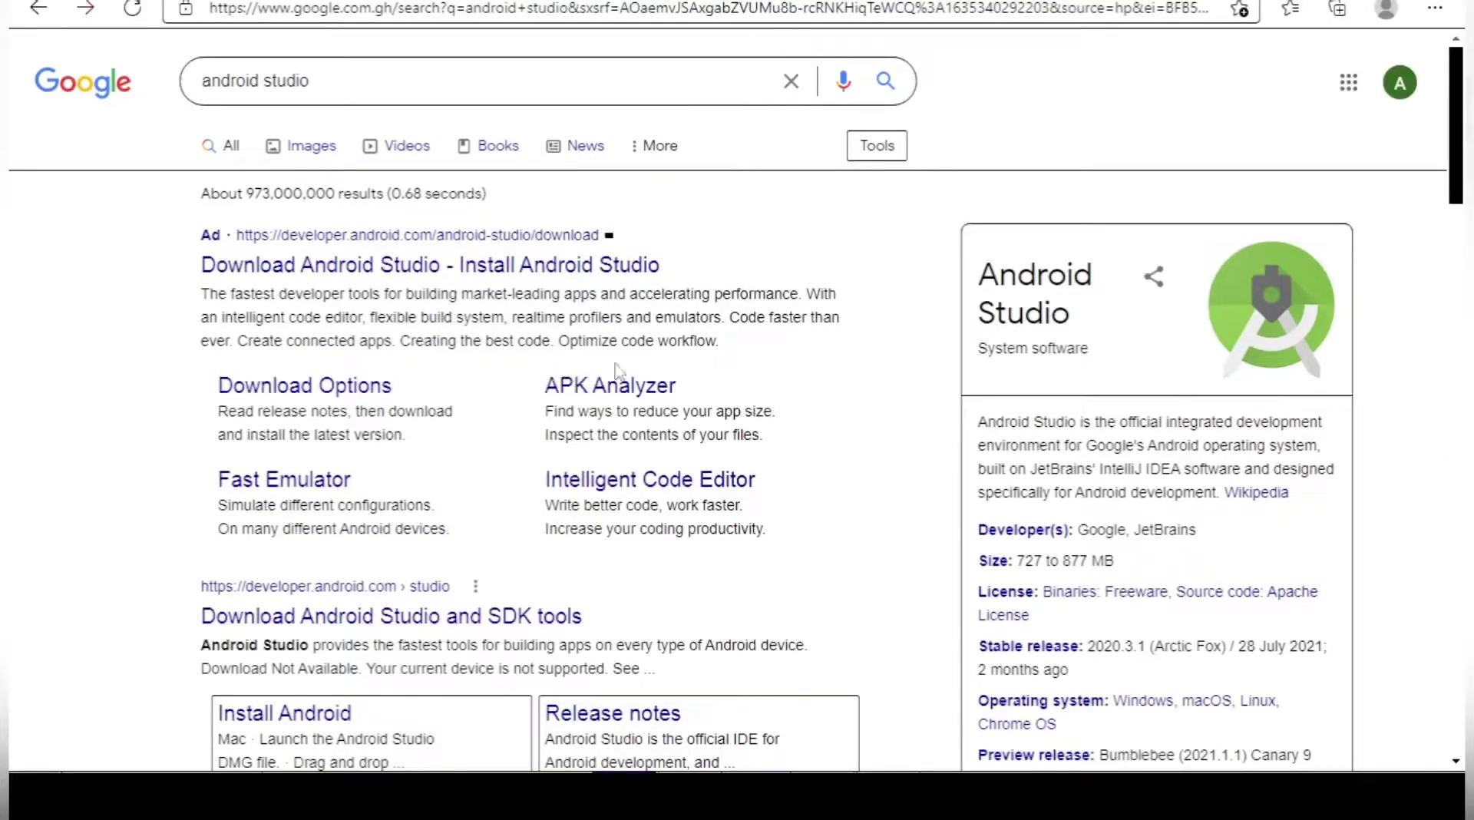
Open the Download Options page from the Android Studio search result and dismiss the badge notice.
click(350, 388)
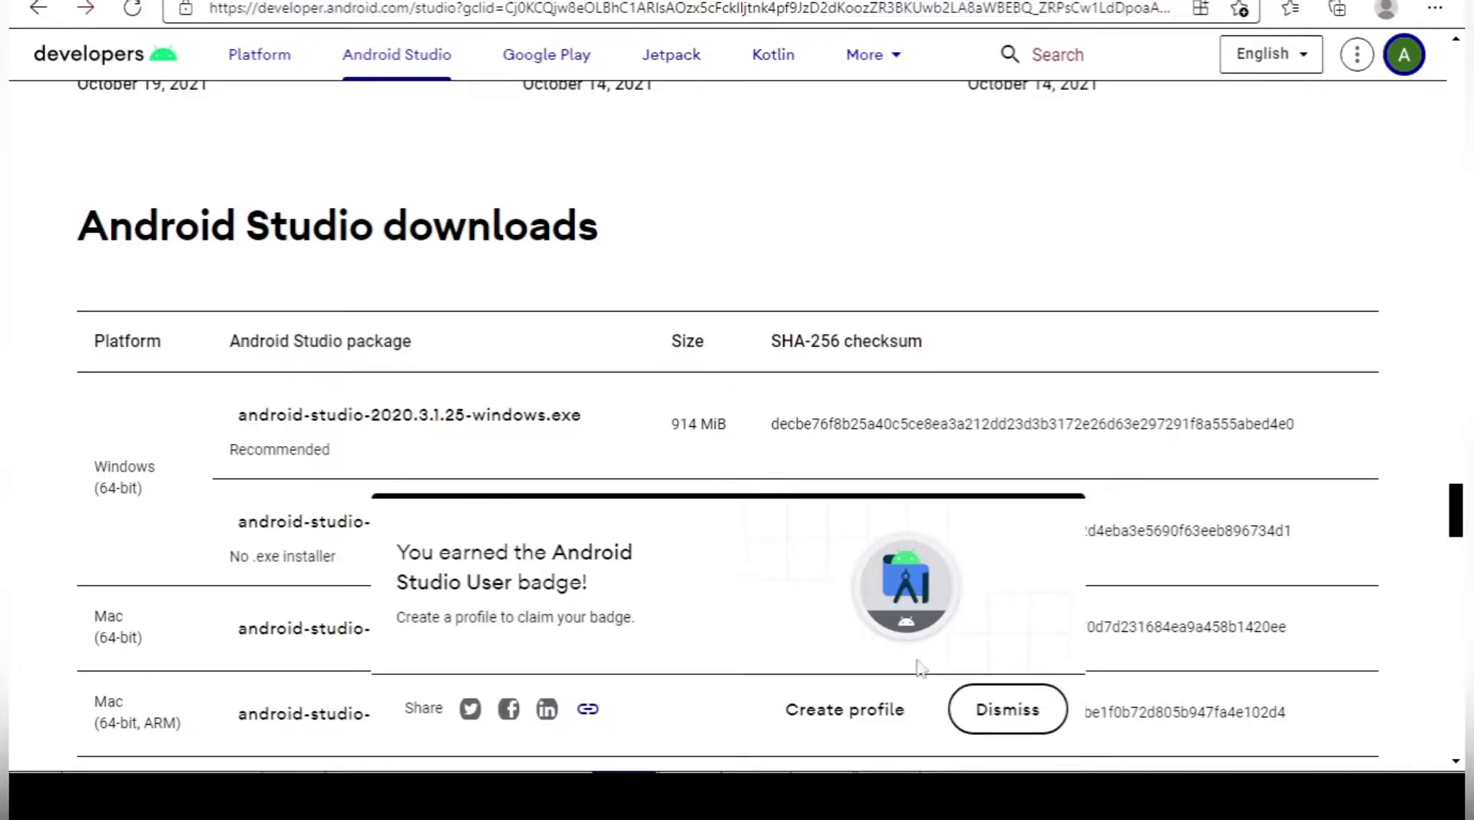
click(980, 703)
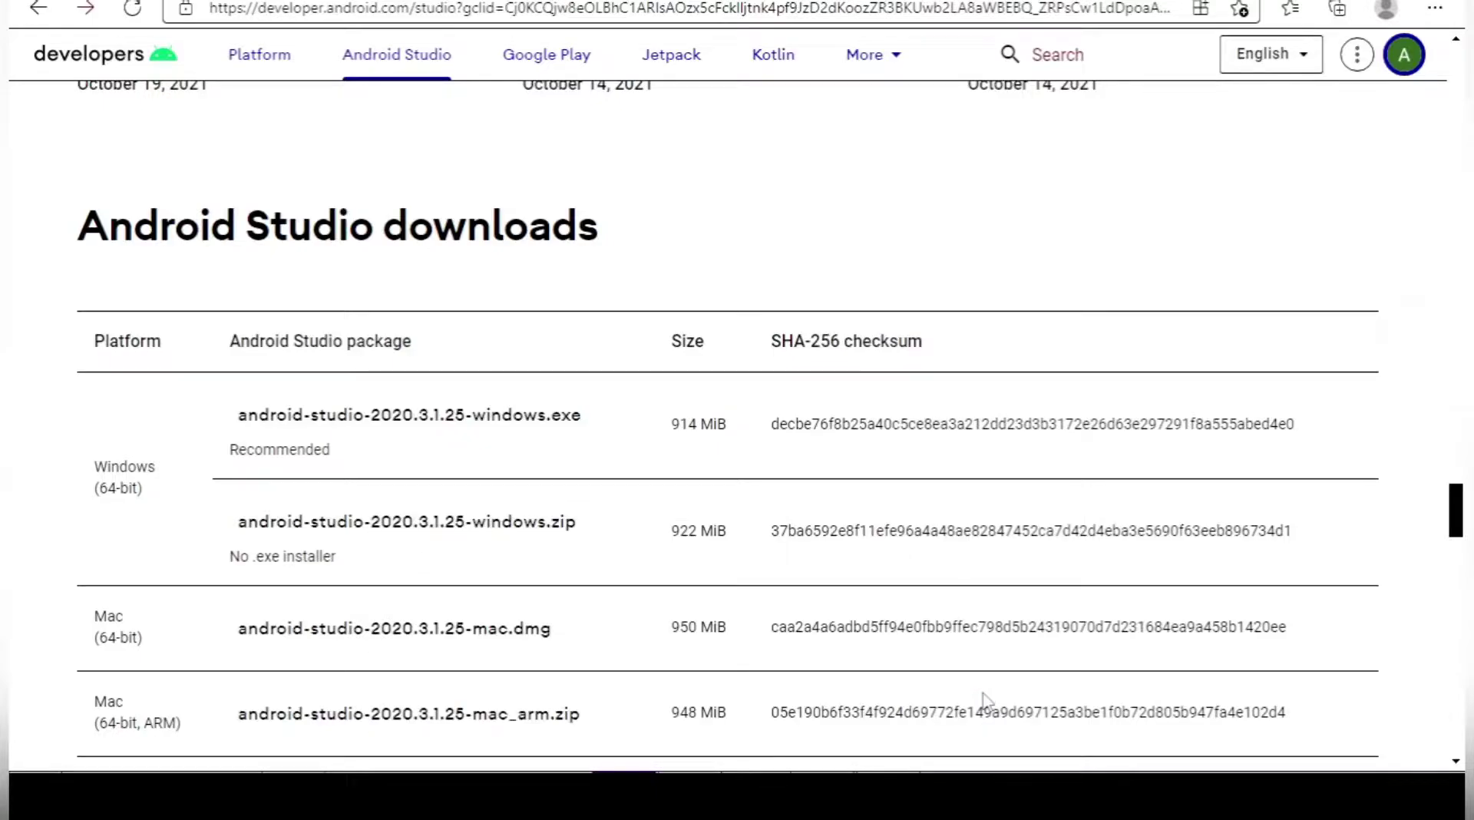
Examine the Android Studio downloads table for the Windows, Mac, Linux and Chrome OS packages, plus the offline components and command line tools.
scroll(984, 699, up, 6)
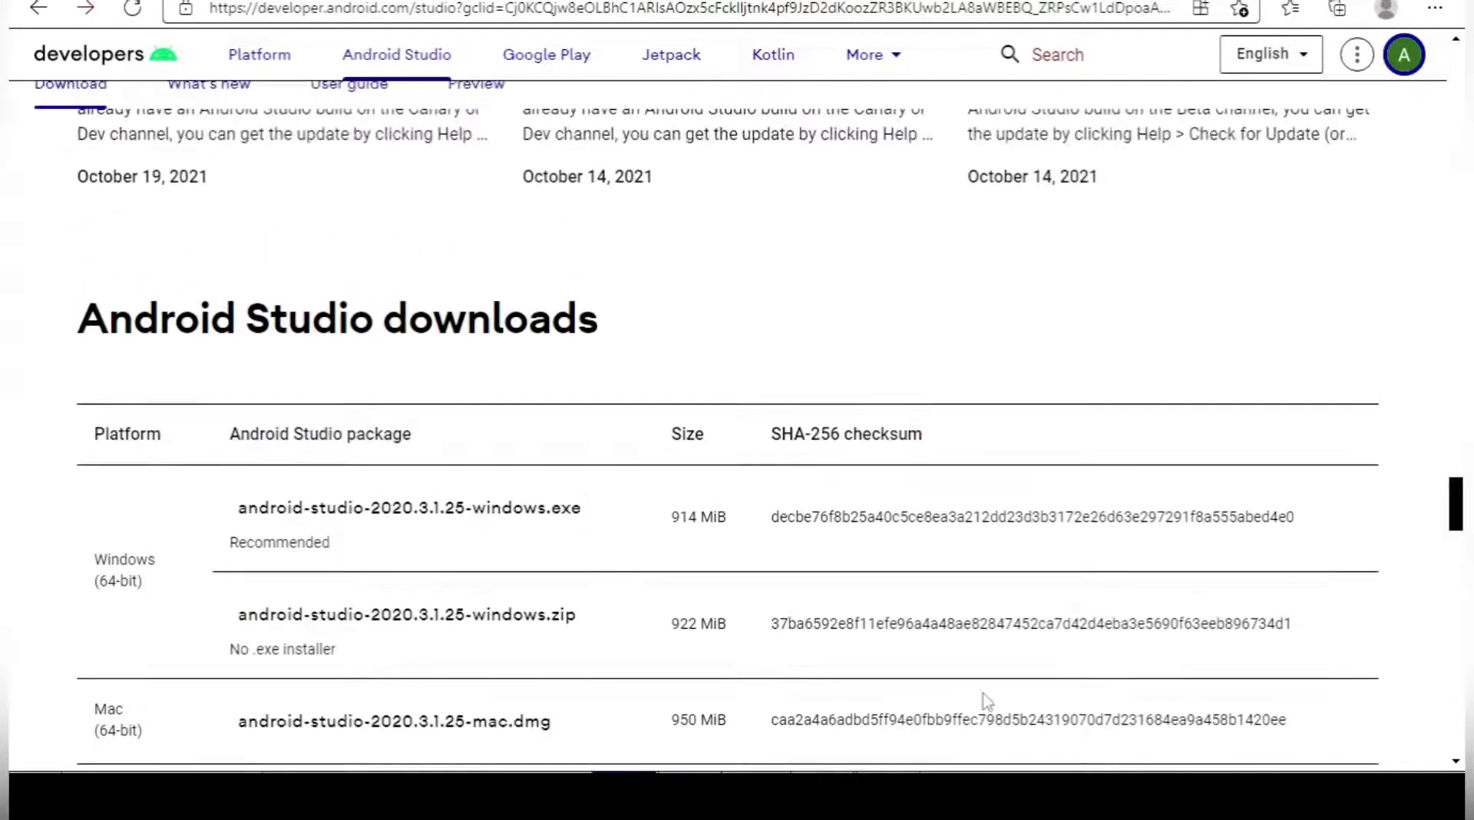
scroll(988, 701, down, 5)
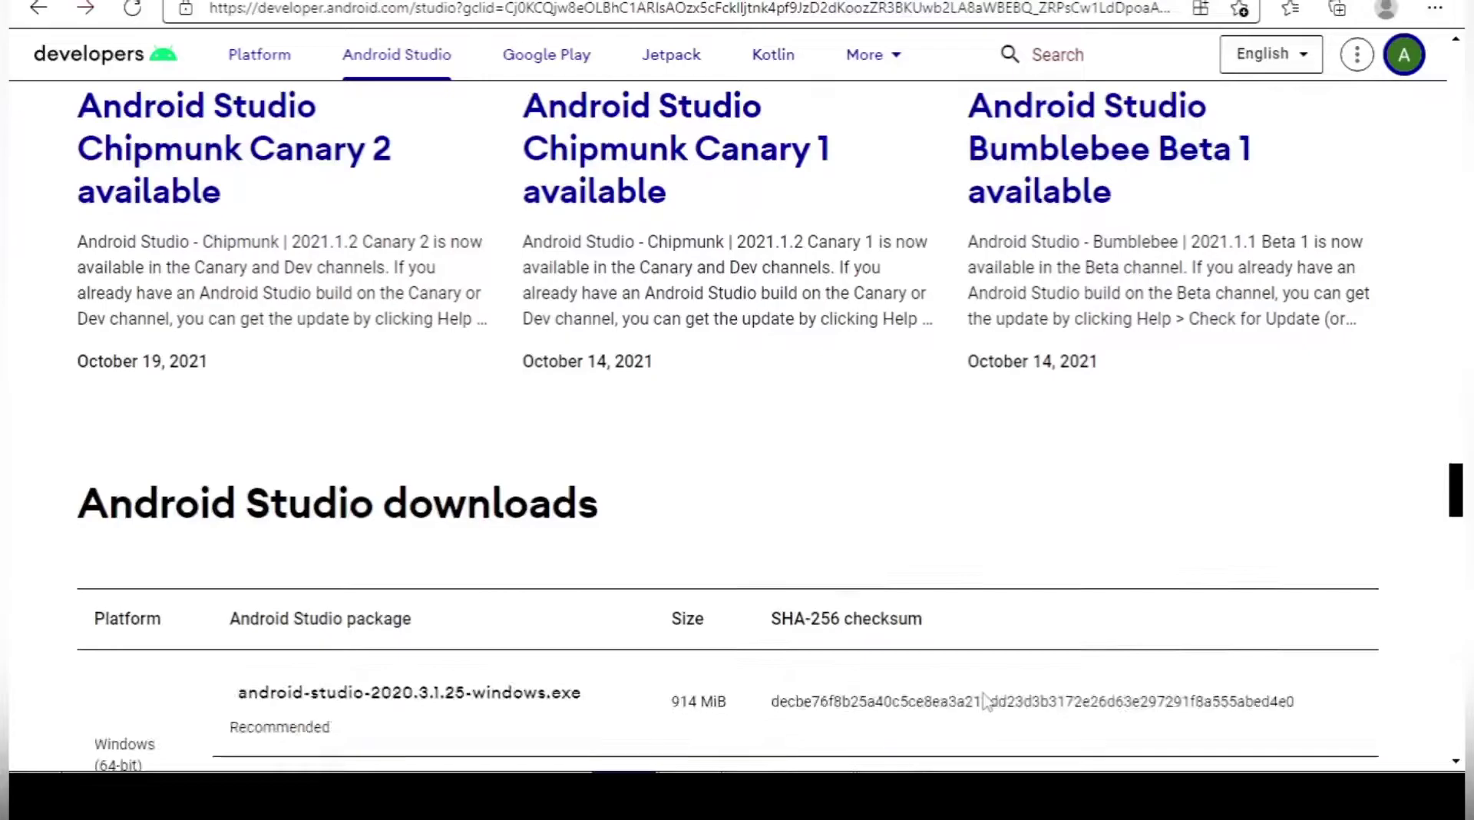
scroll(986, 700, down, 1)
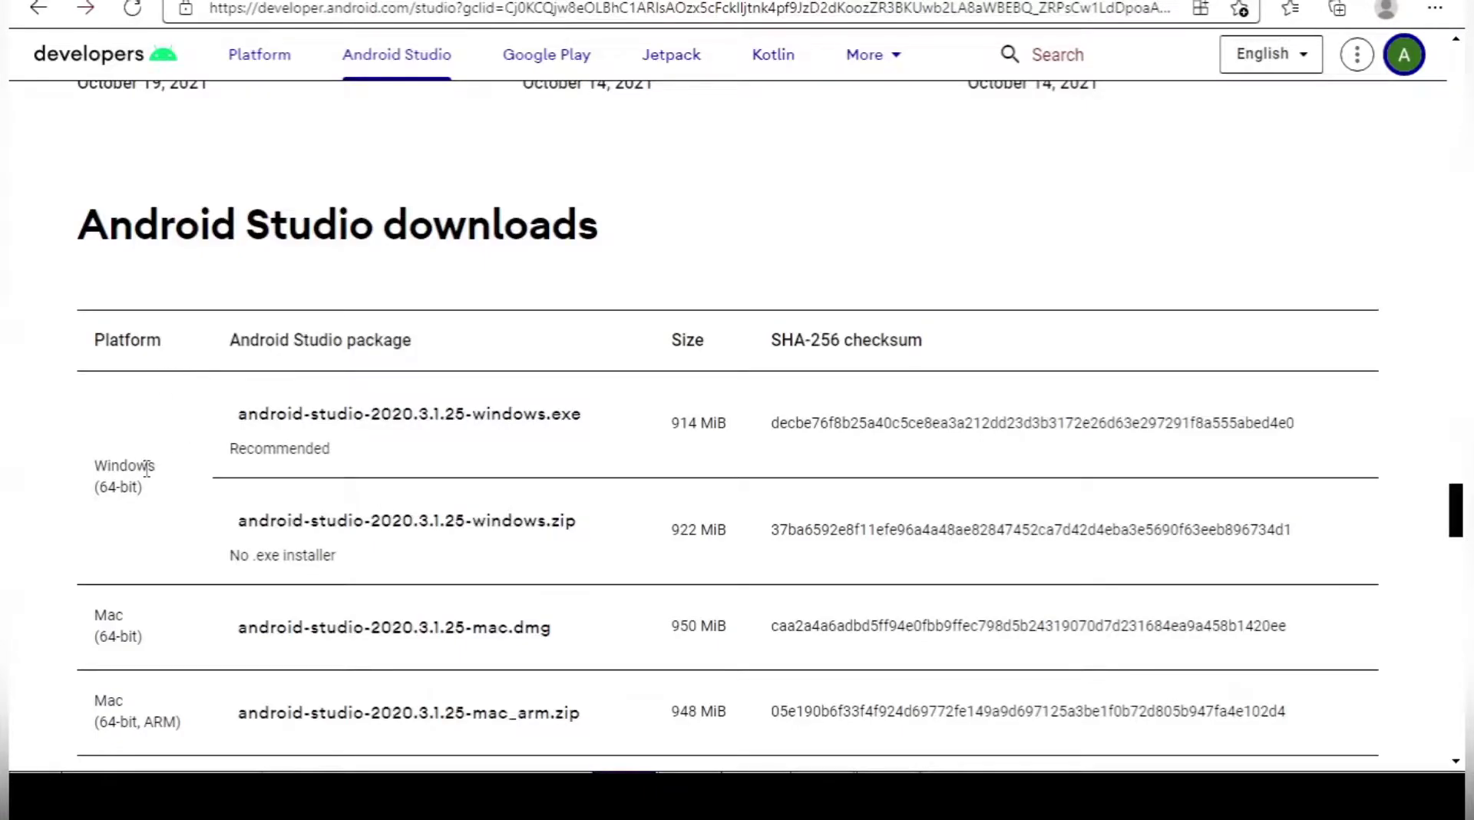
scroll(146, 468, down, 3)
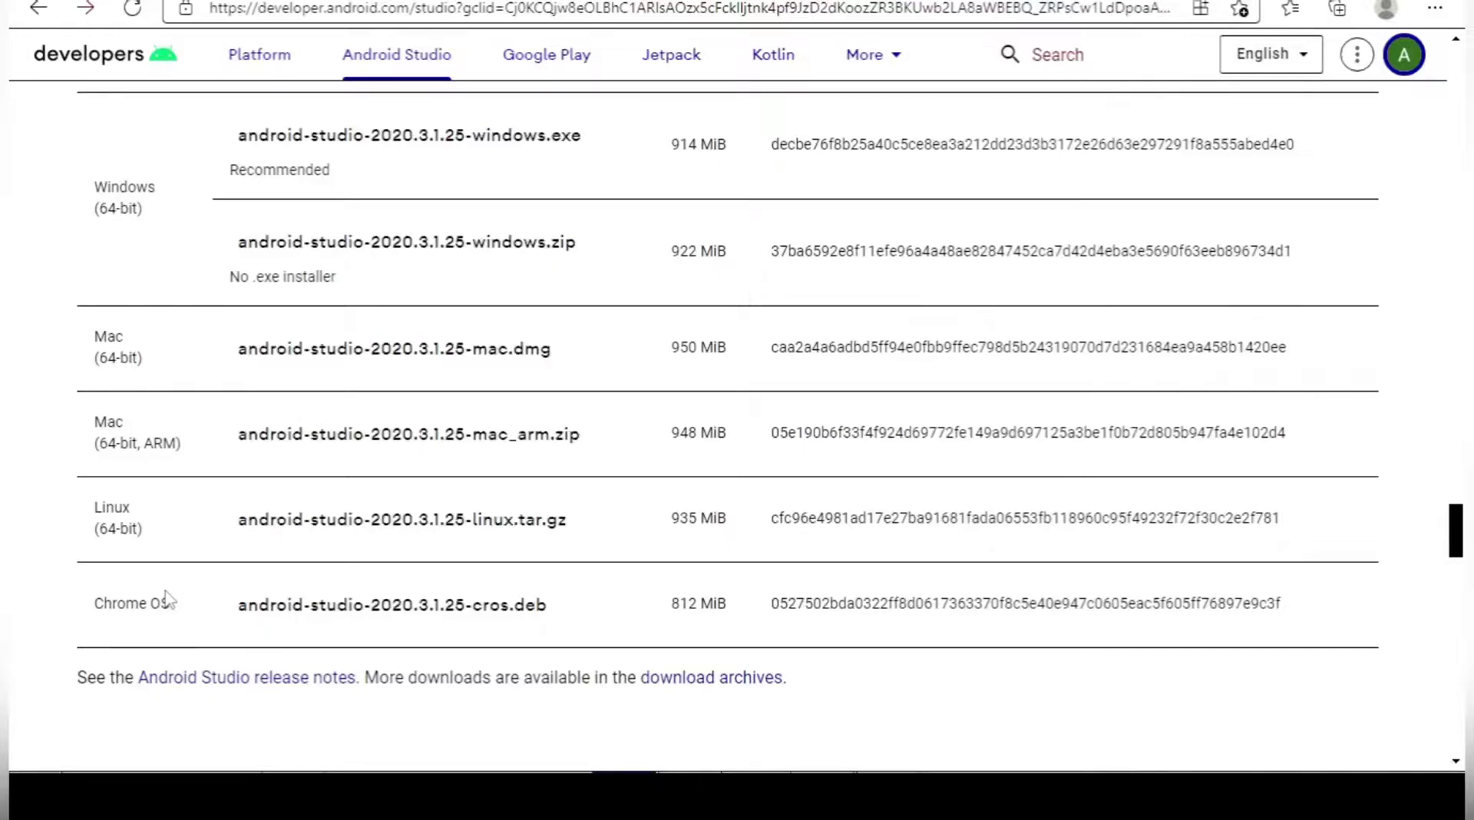
scroll(167, 598, up, 1)
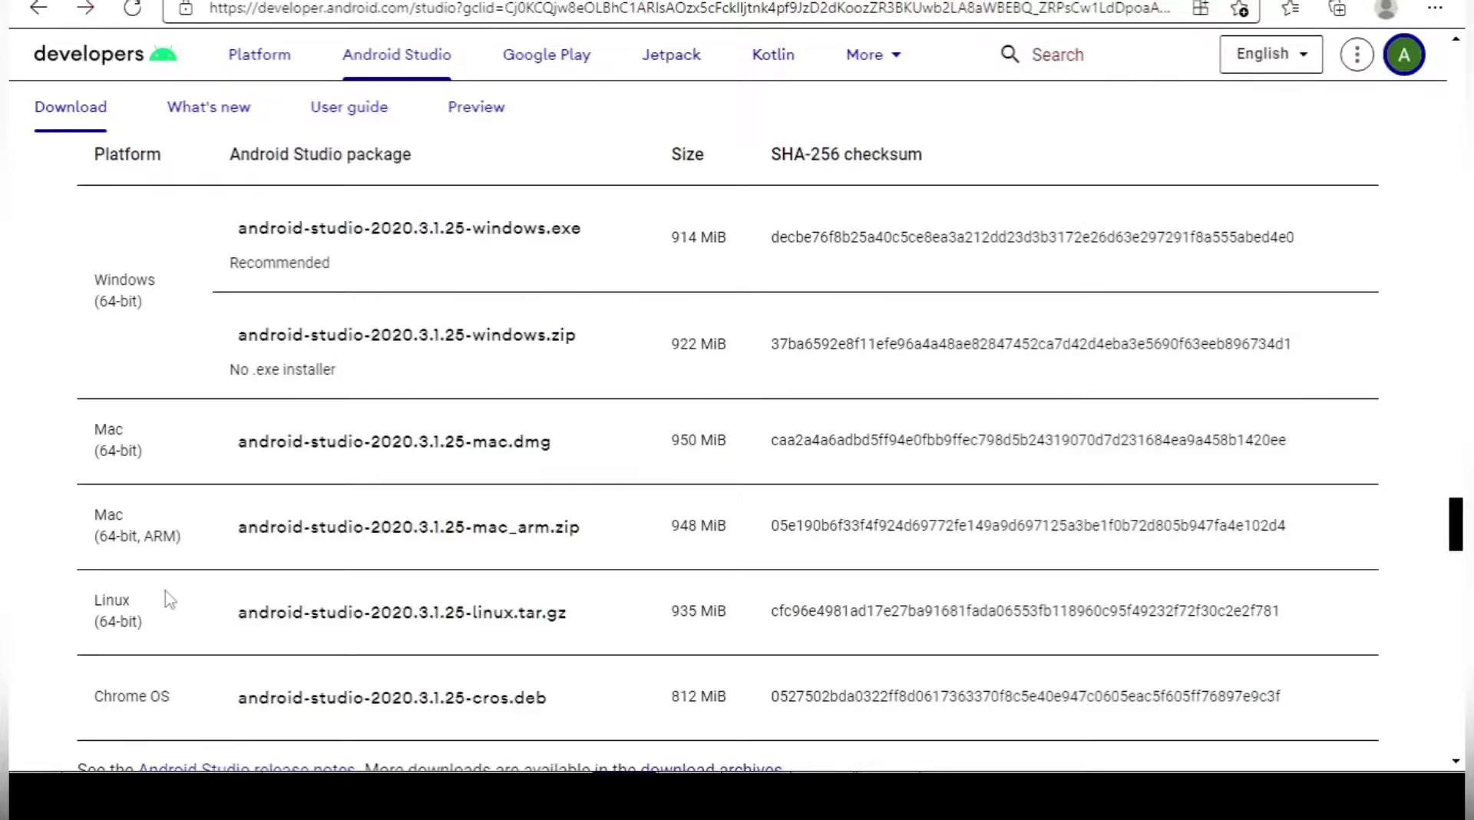
scroll(169, 600, down, 3)
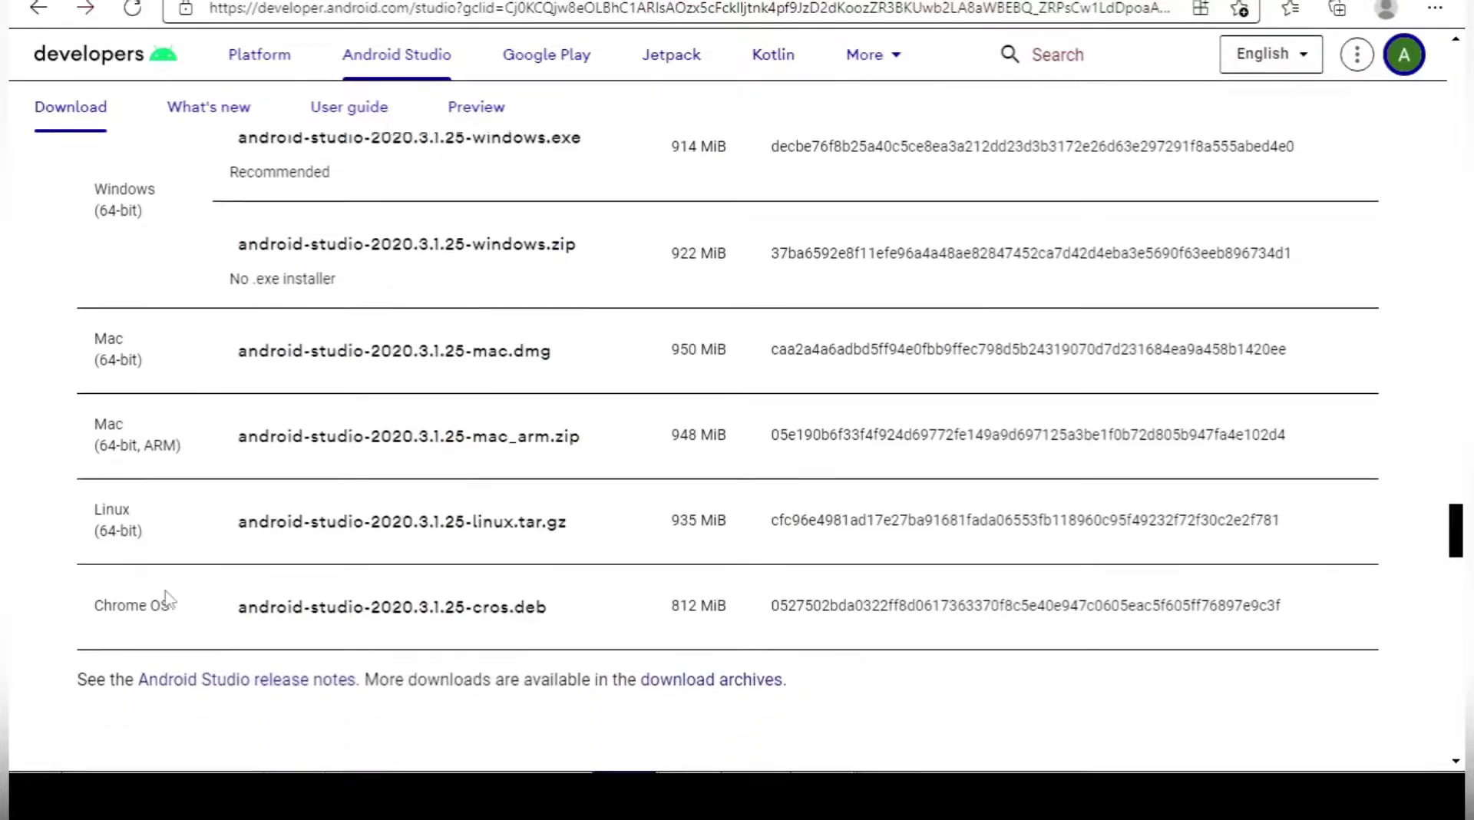
scroll(167, 603, up, 5)
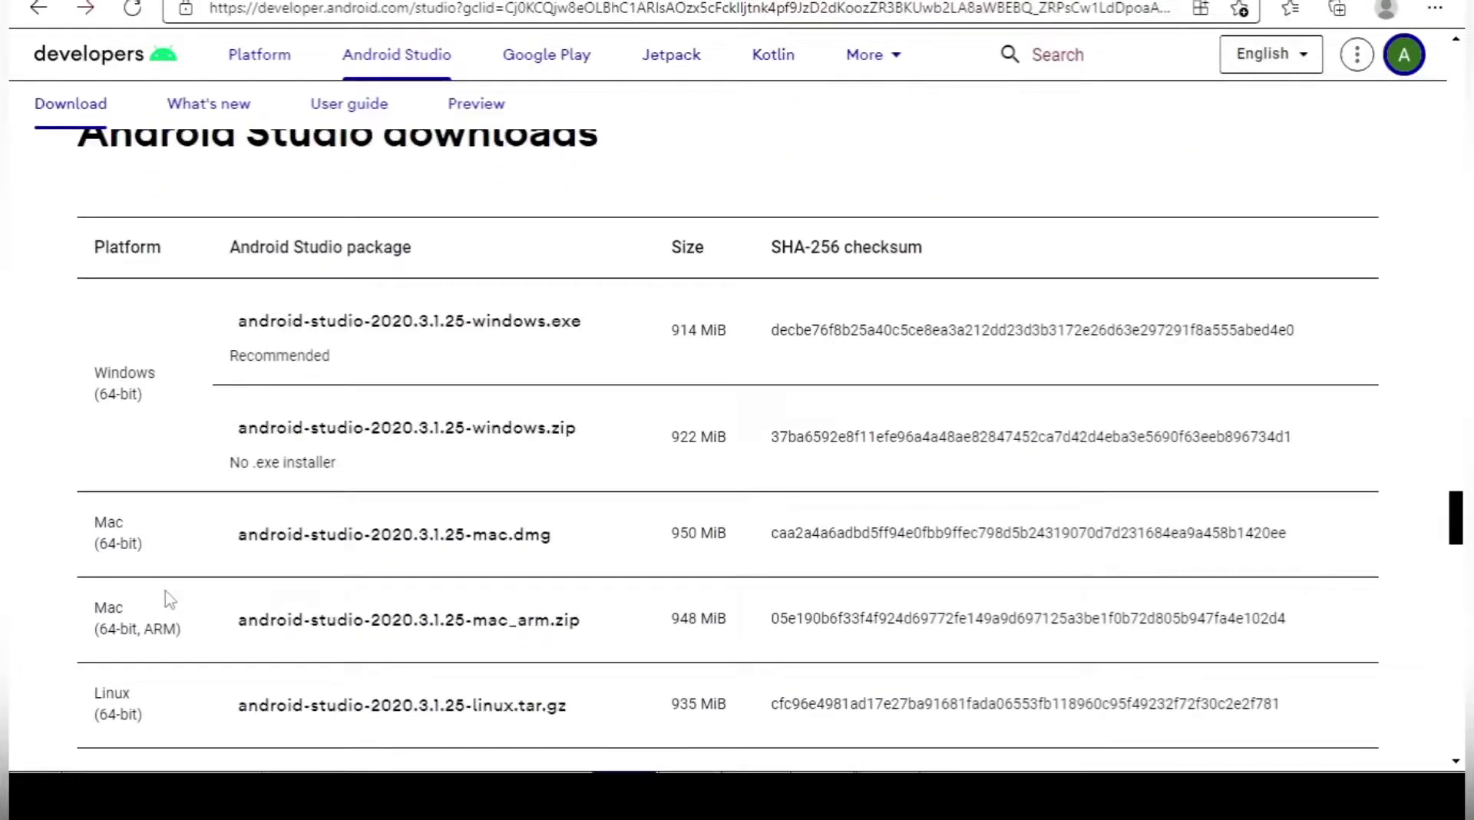
scroll(170, 599, down, 15)
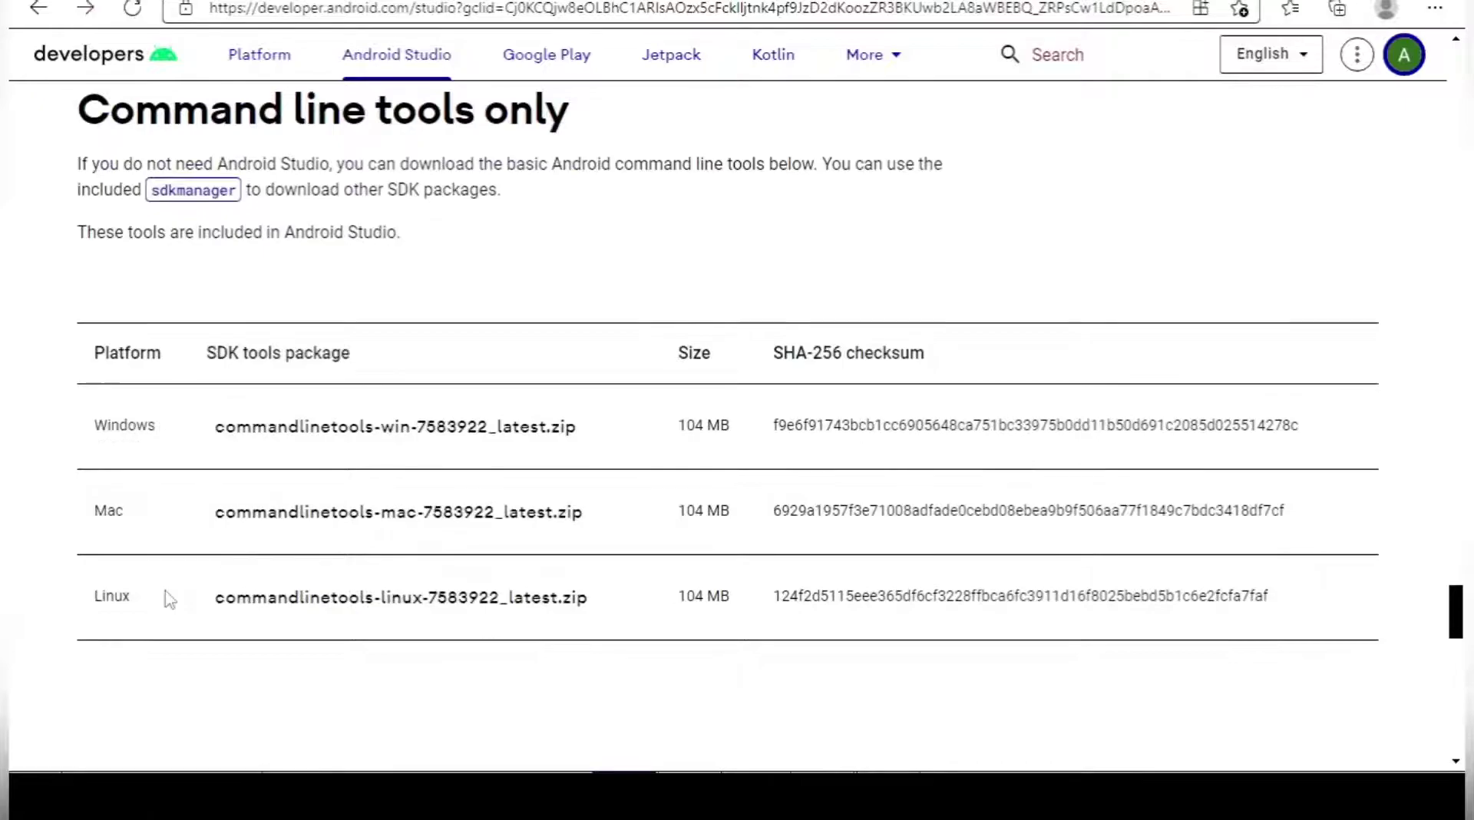
scroll(167, 607, up, 3)
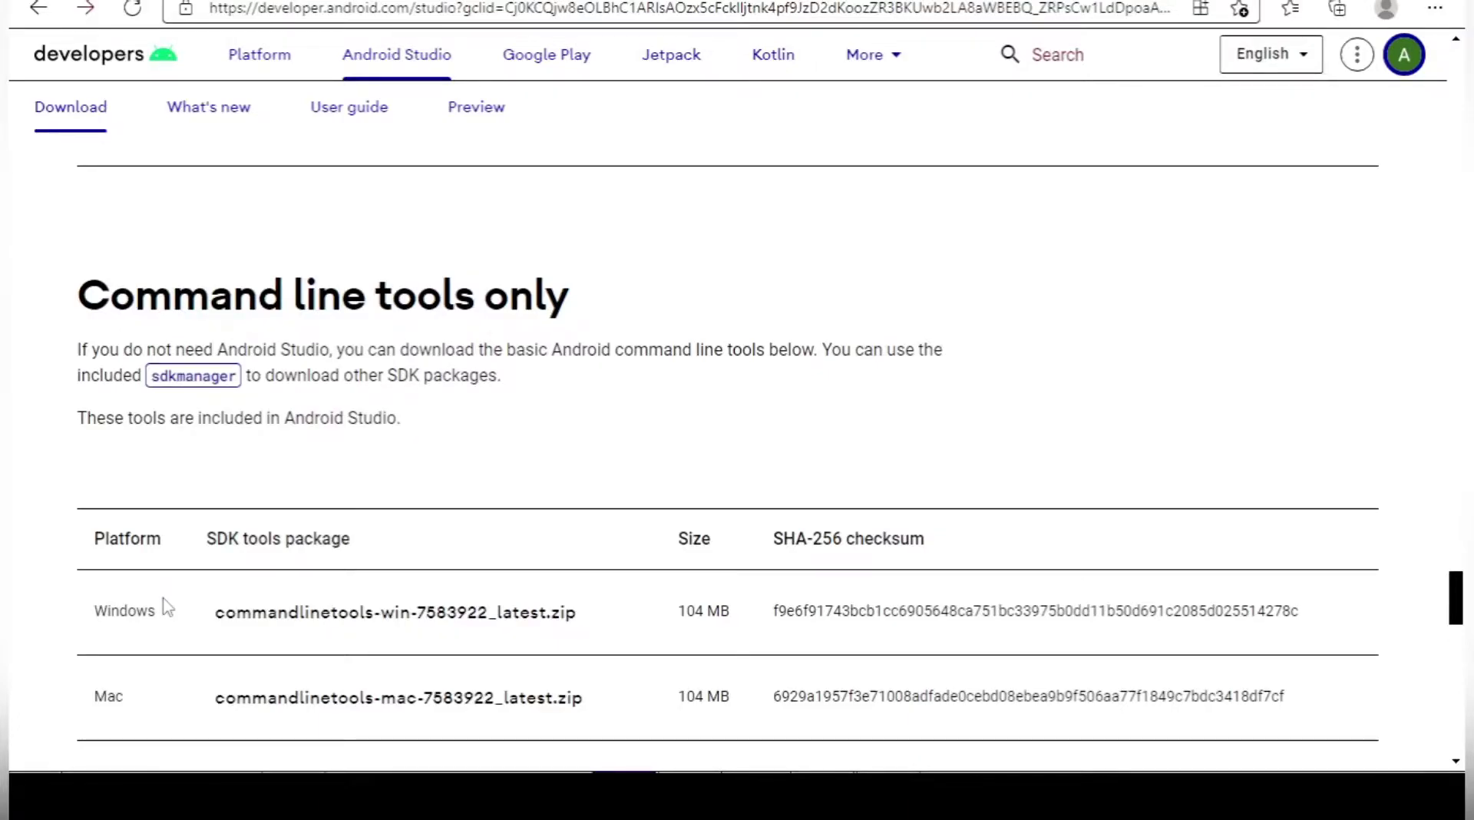
scroll(168, 608, up, 6)
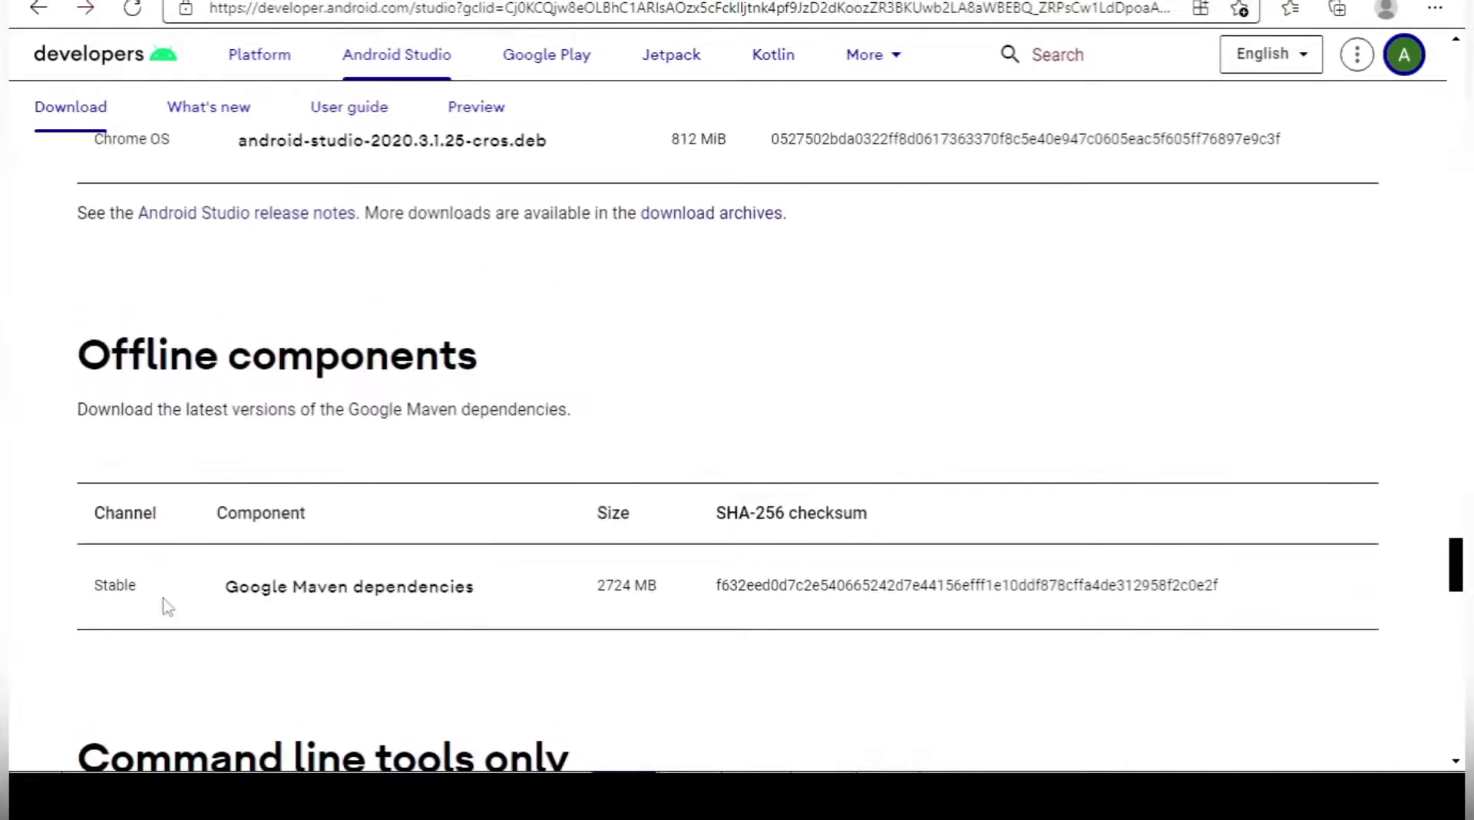
scroll(168, 608, up, 4)
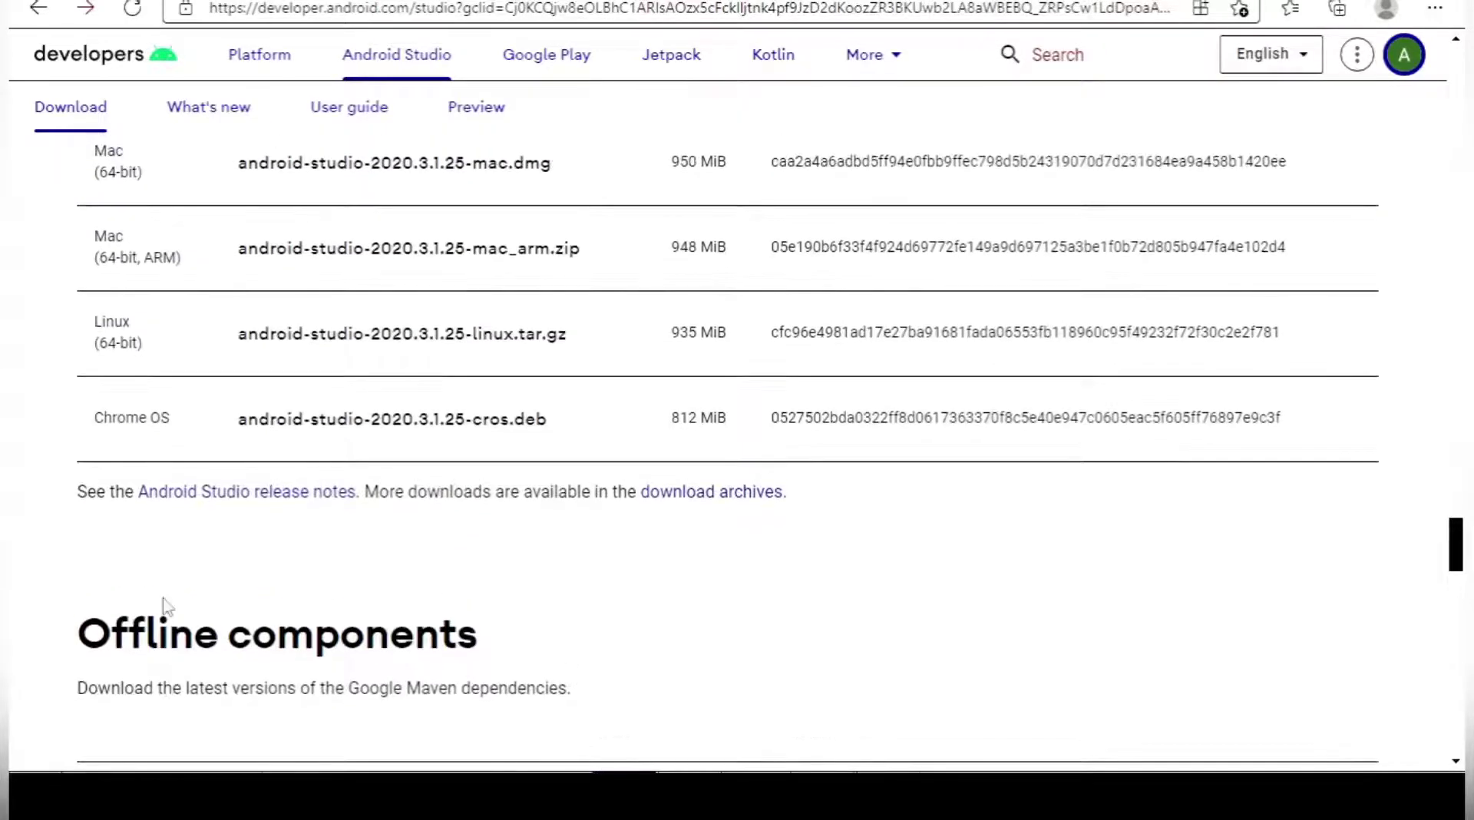
scroll(167, 608, up, 5)
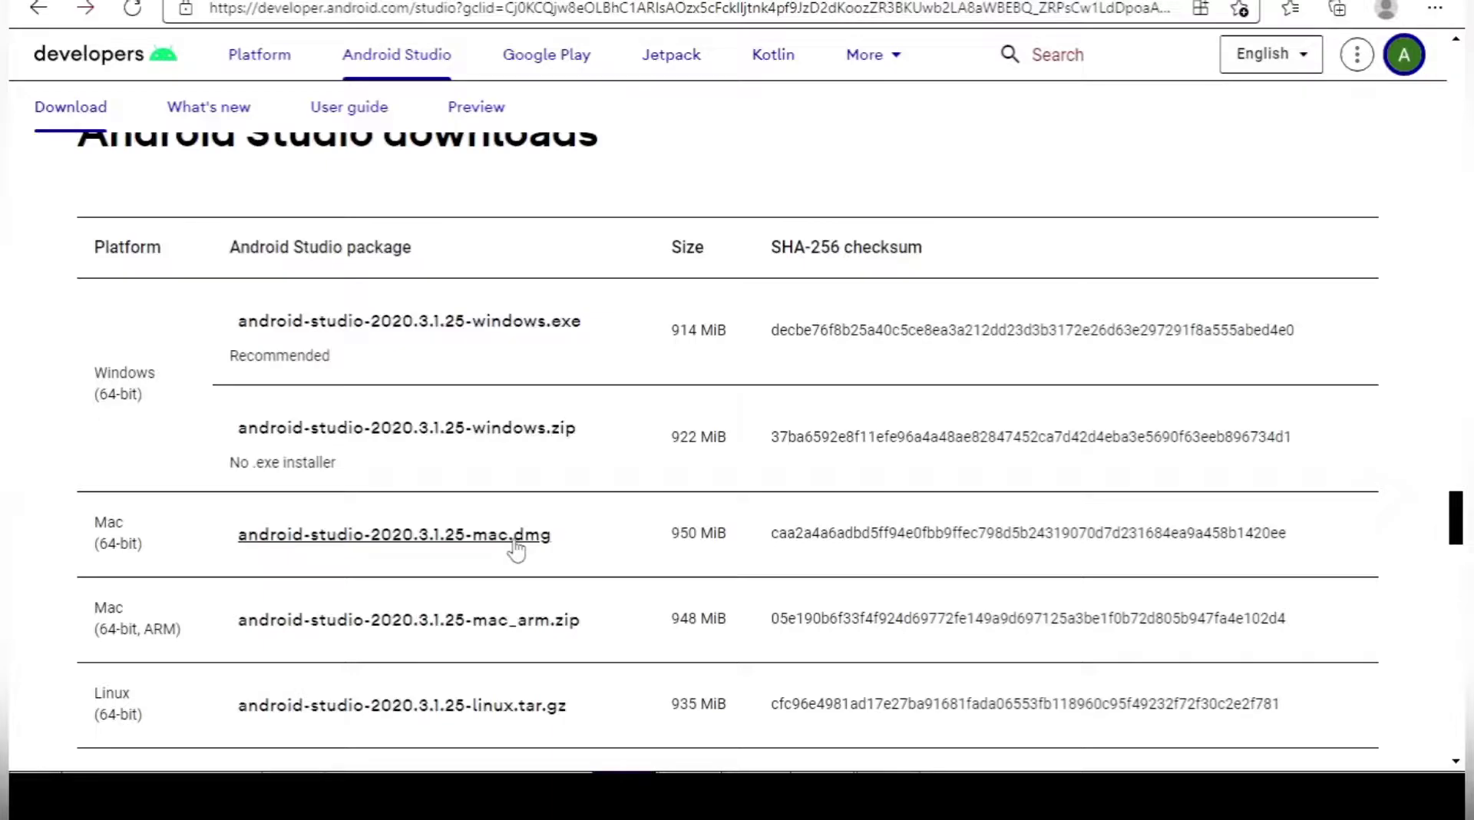
scroll(516, 549, down, 3)
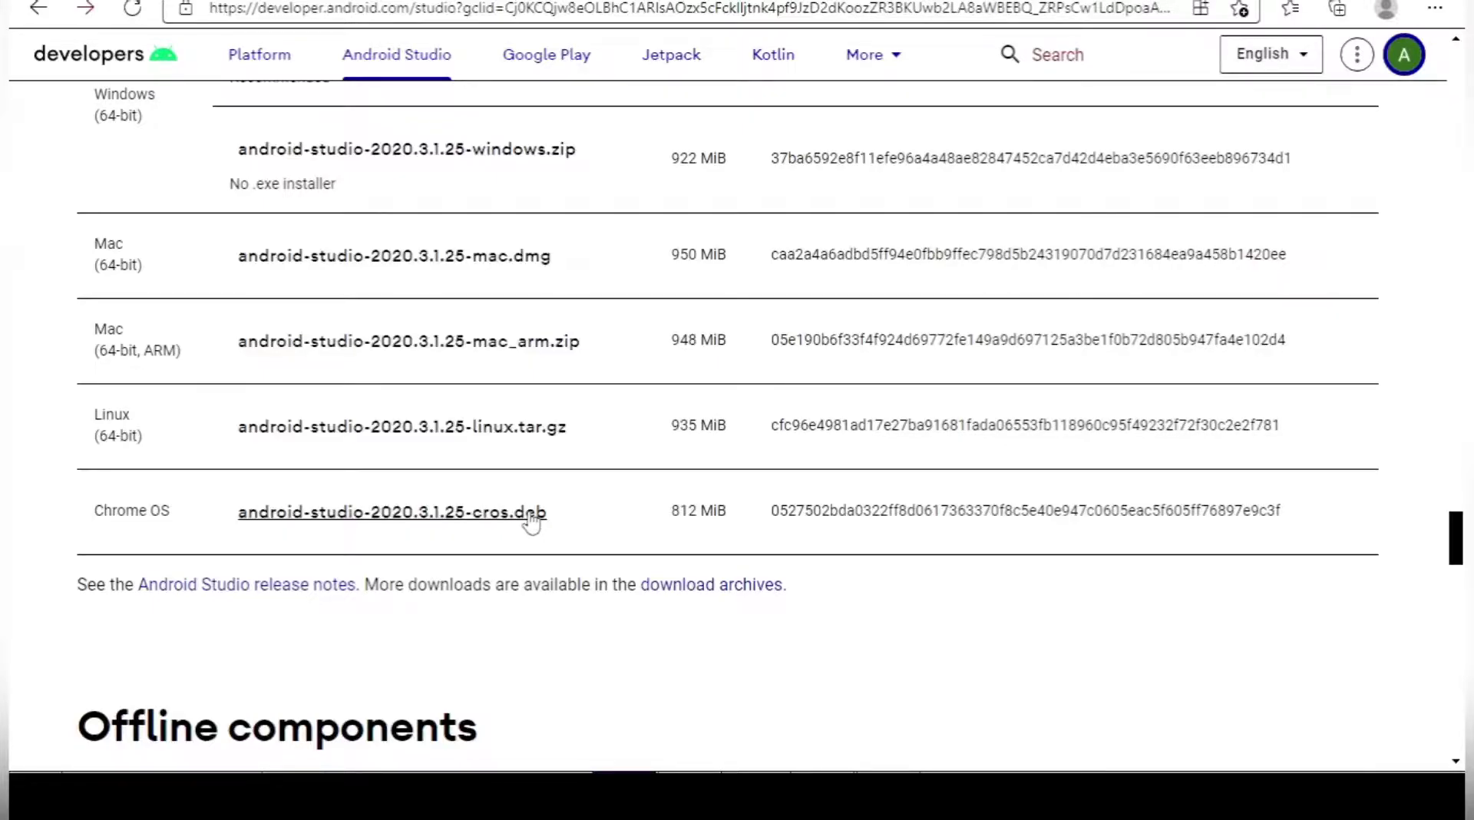
scroll(530, 520, up, 2)
scroll(530, 520, down, 1)
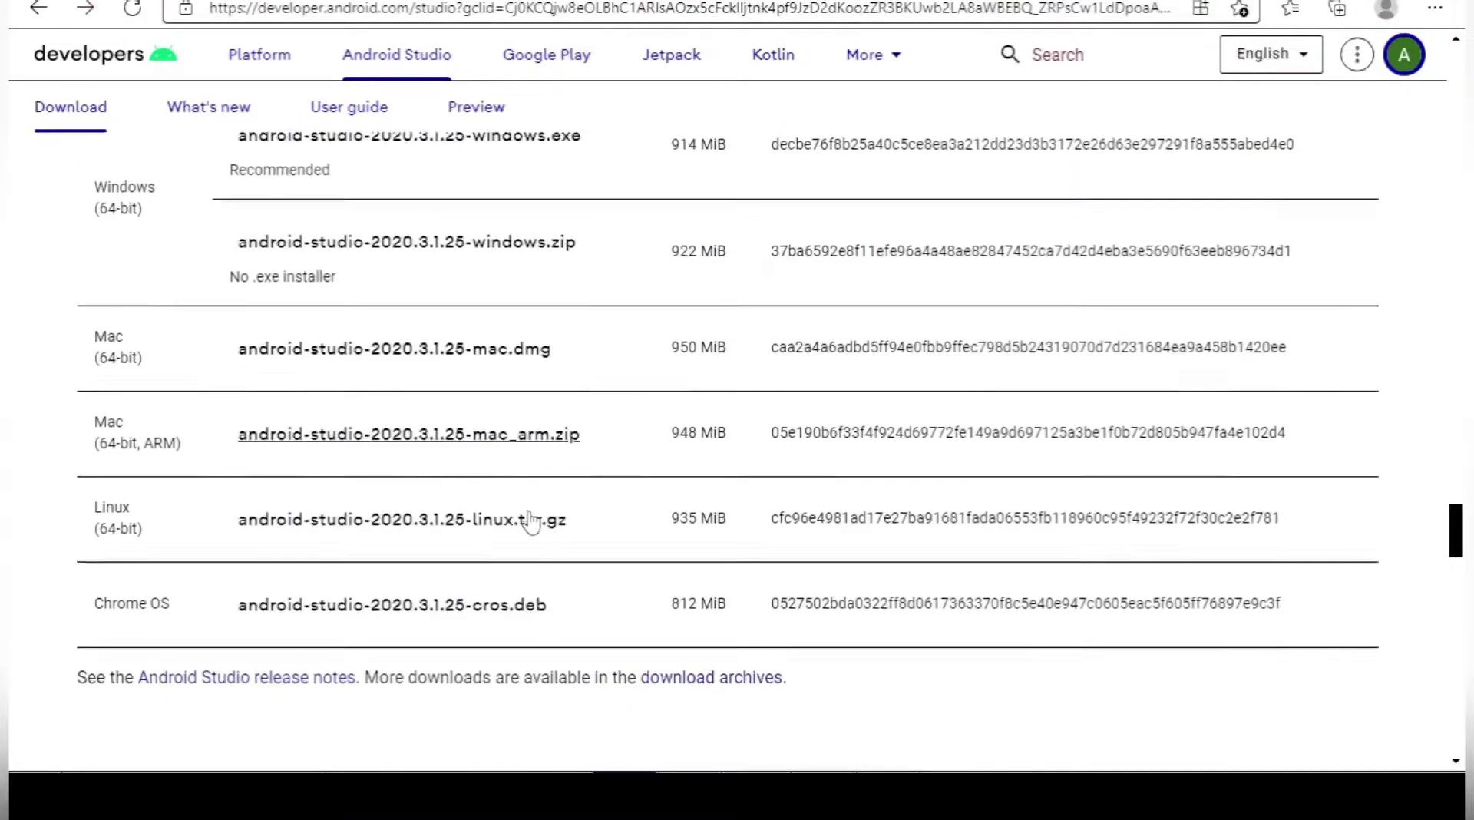
scroll(530, 521, down, 1)
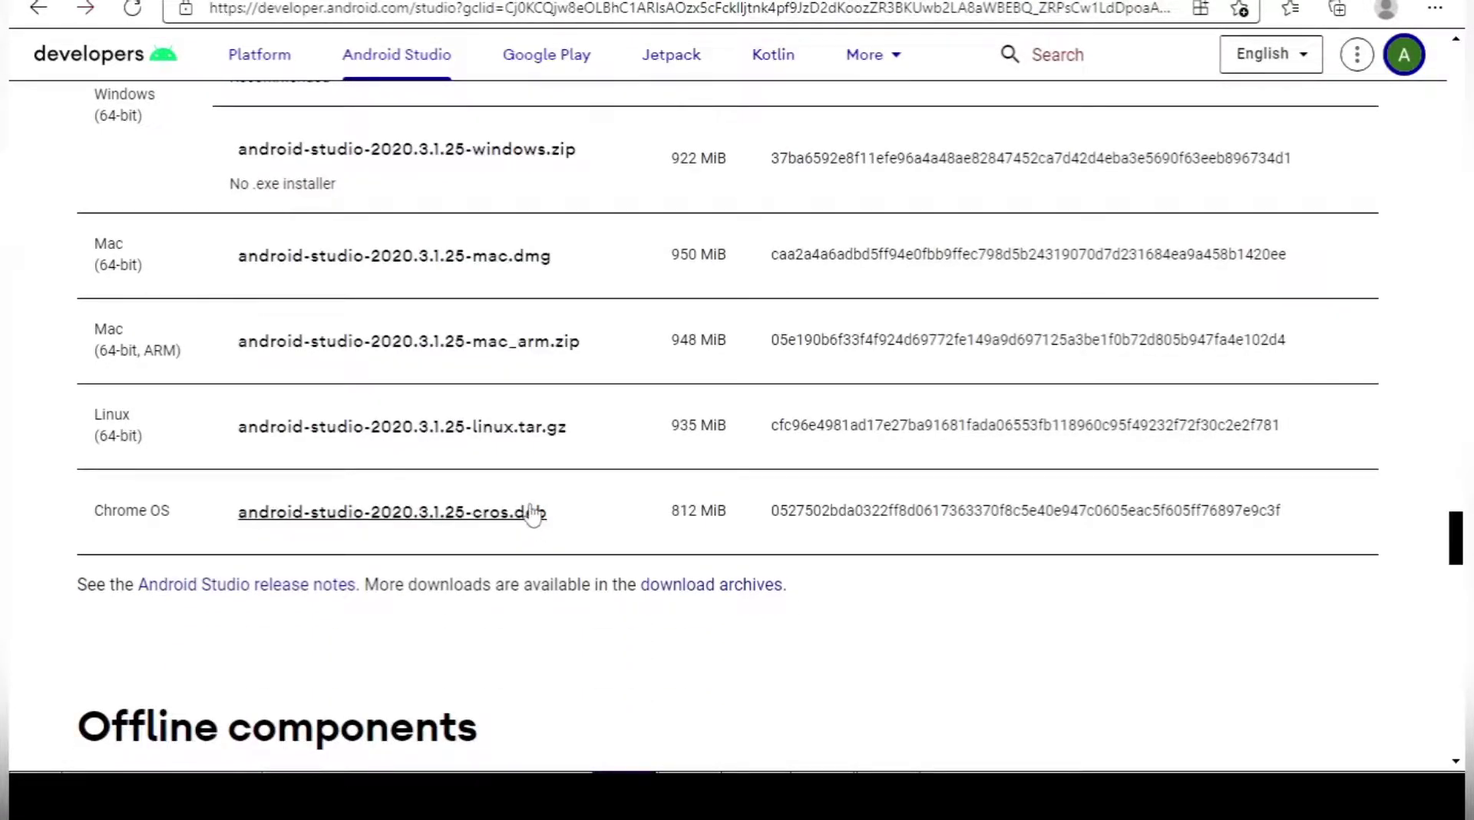
scroll(532, 512, up, 3)
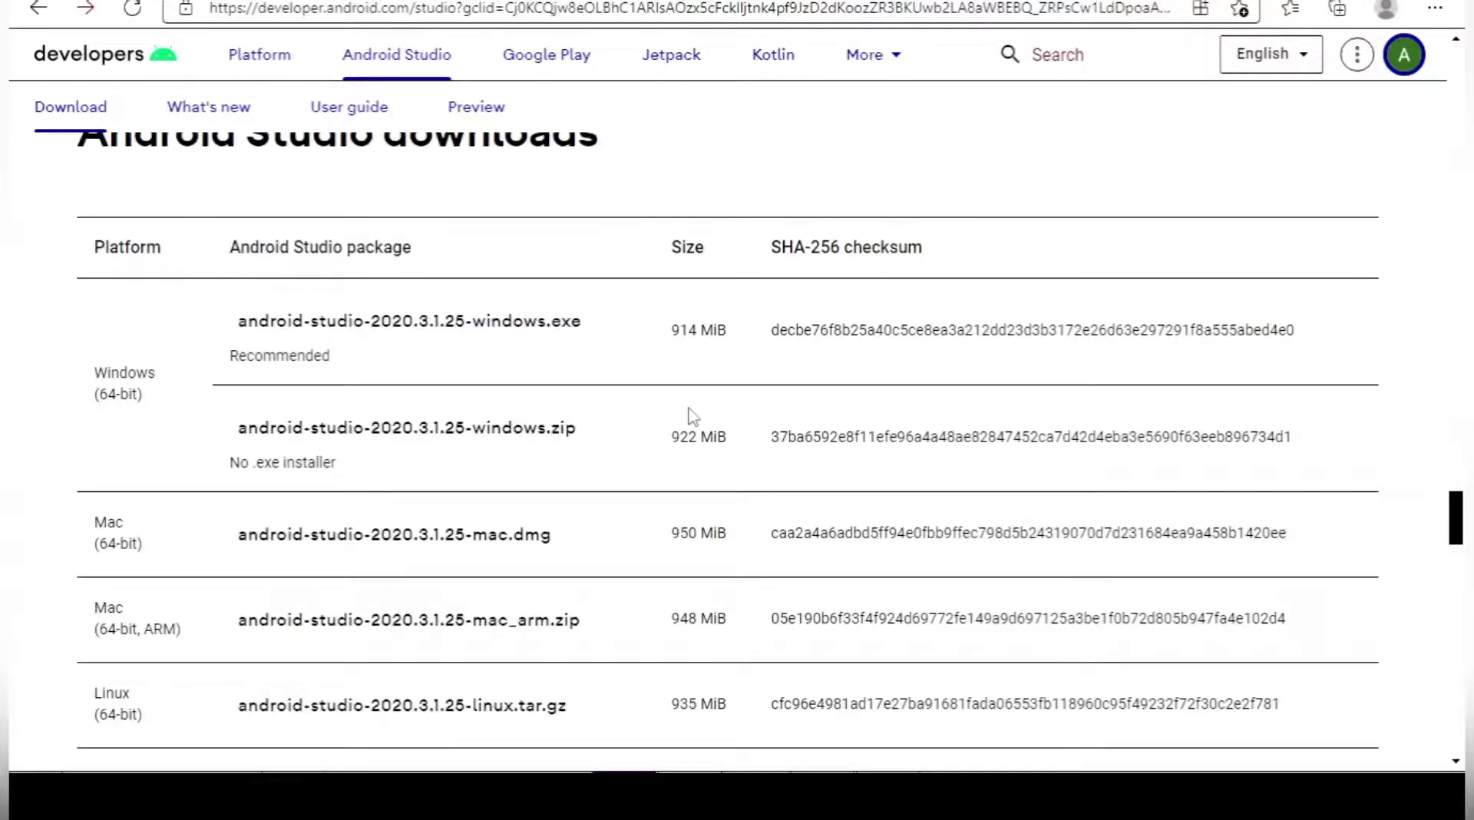
scroll(693, 416, up, 2)
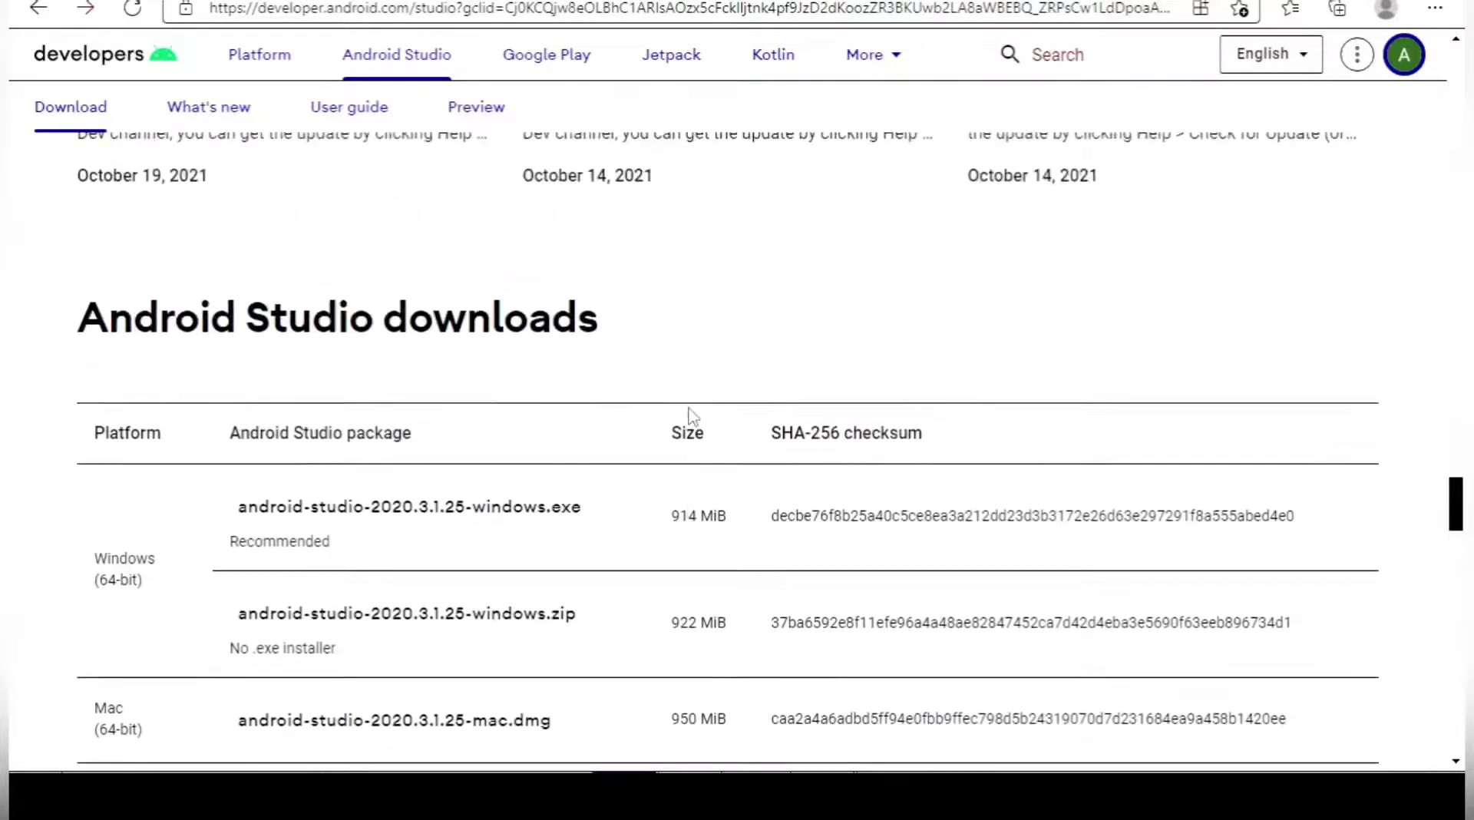
scroll(689, 416, down, 2)
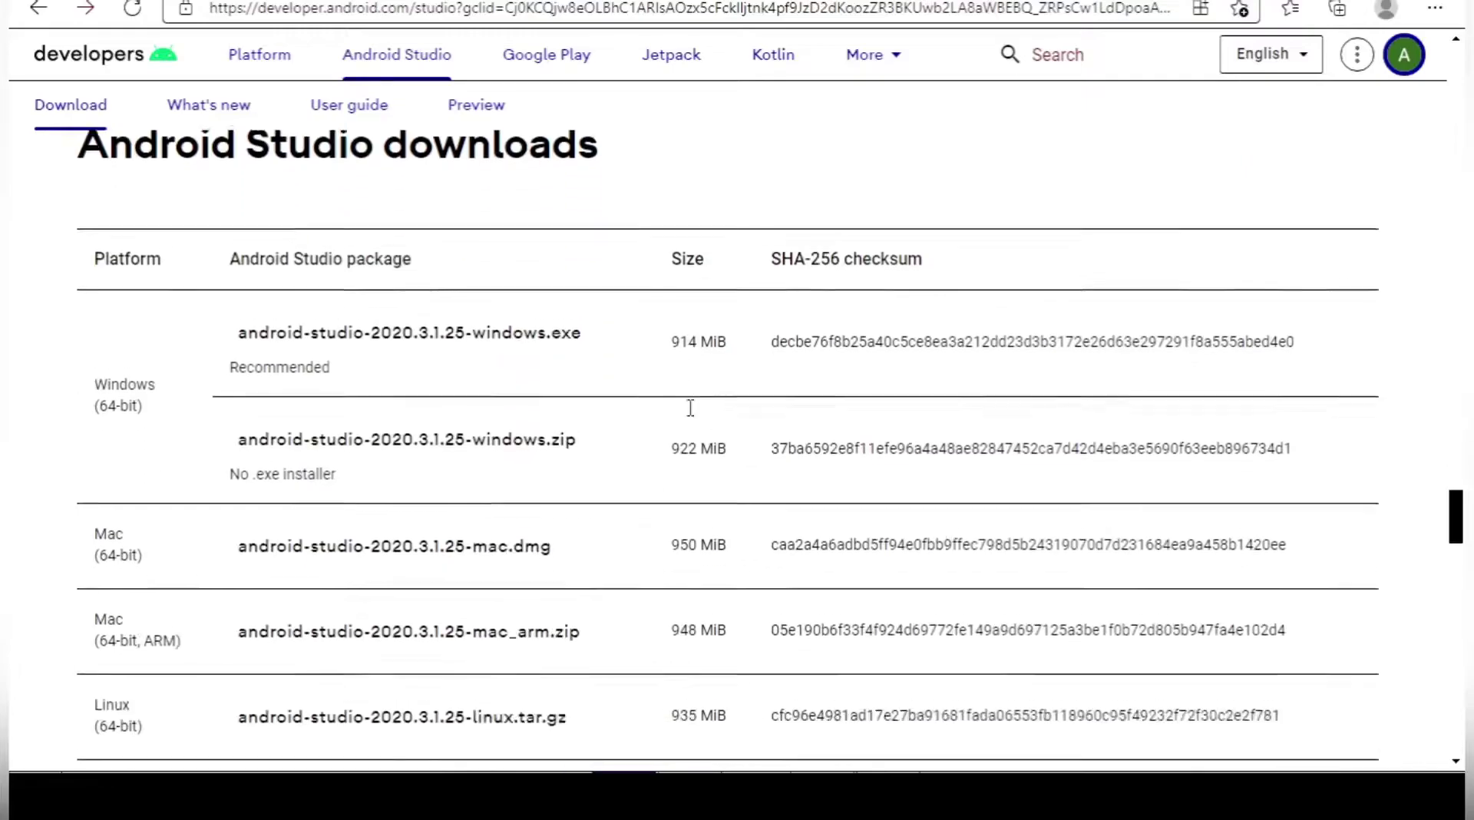
Choose android-studio-2020.3.1.25-windows.exe, agree to the terms and conditions, and start the Android Studio 2020.3.1 download for Windows.
click(556, 323)
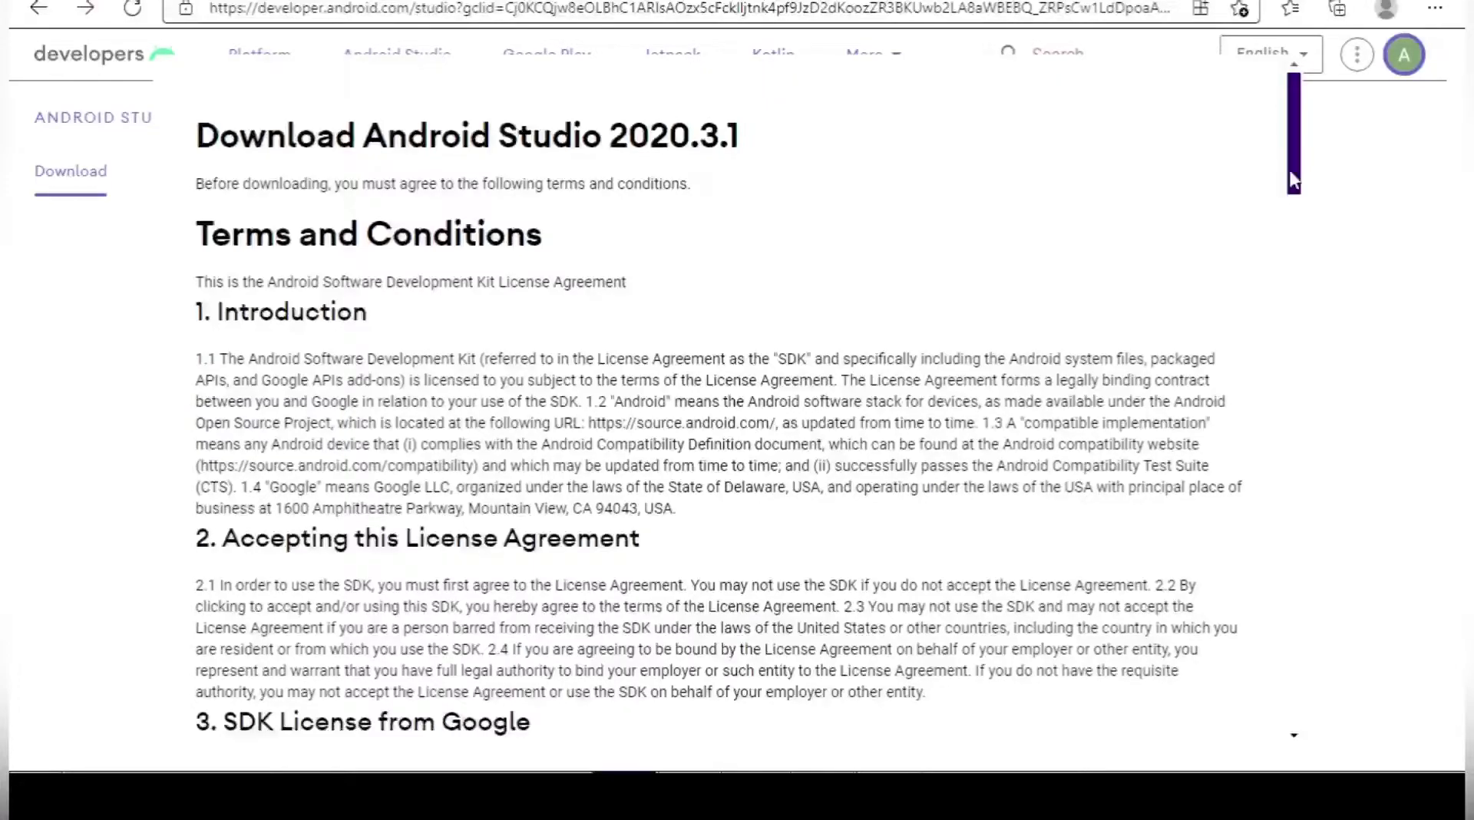
drag(1292, 175, 1295, 779)
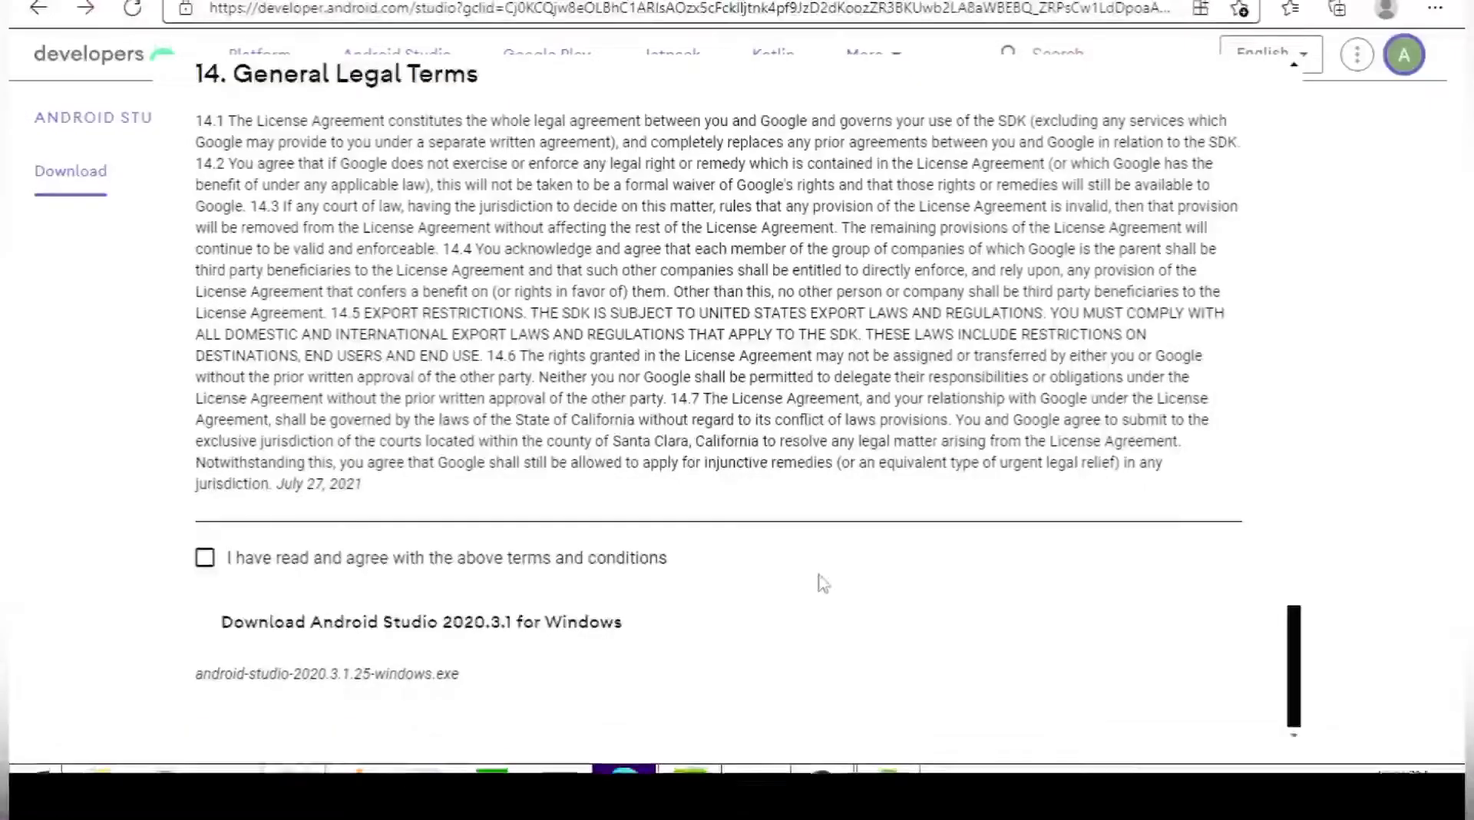
click(205, 558)
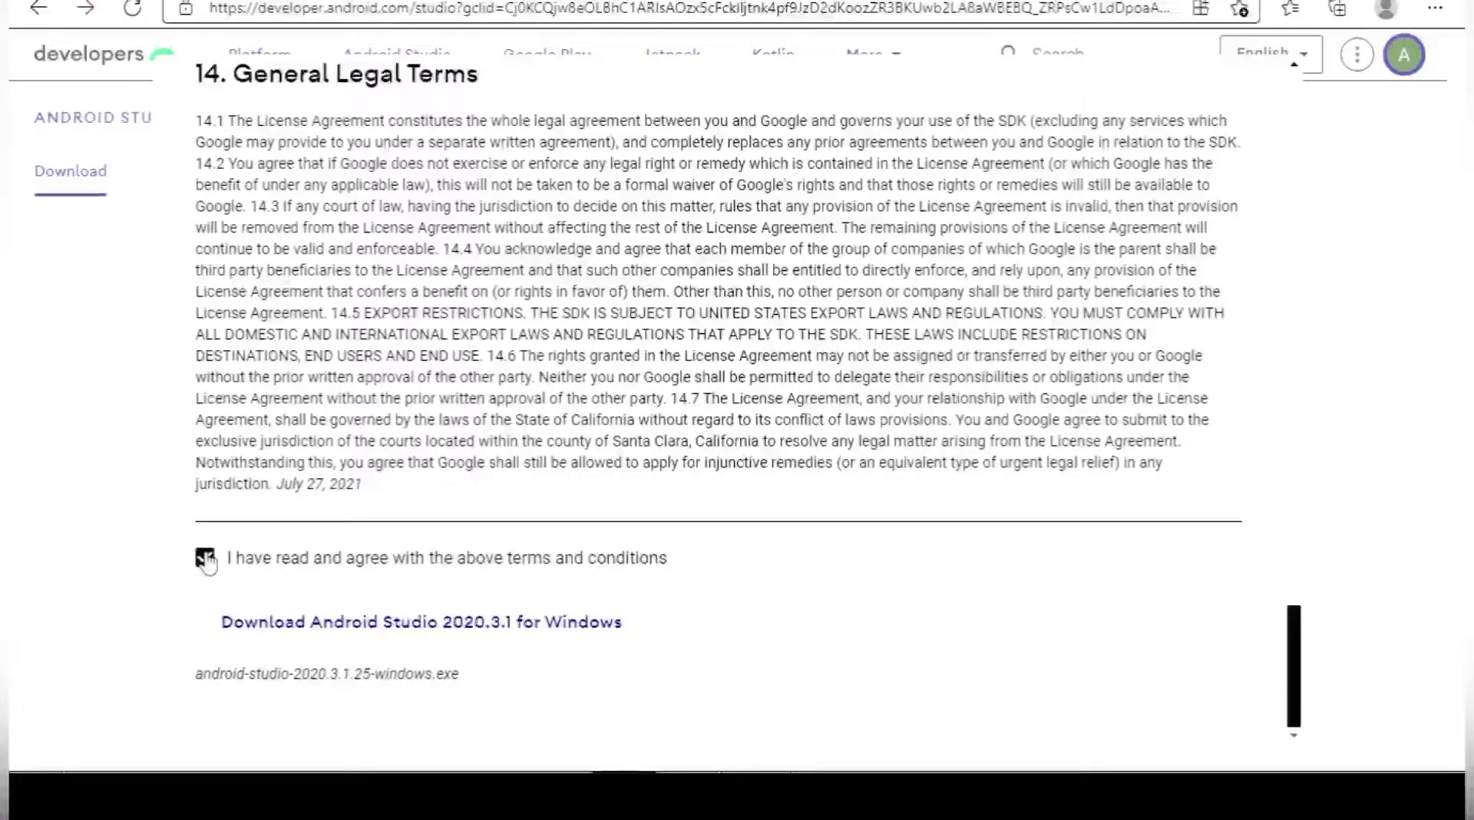
click(386, 623)
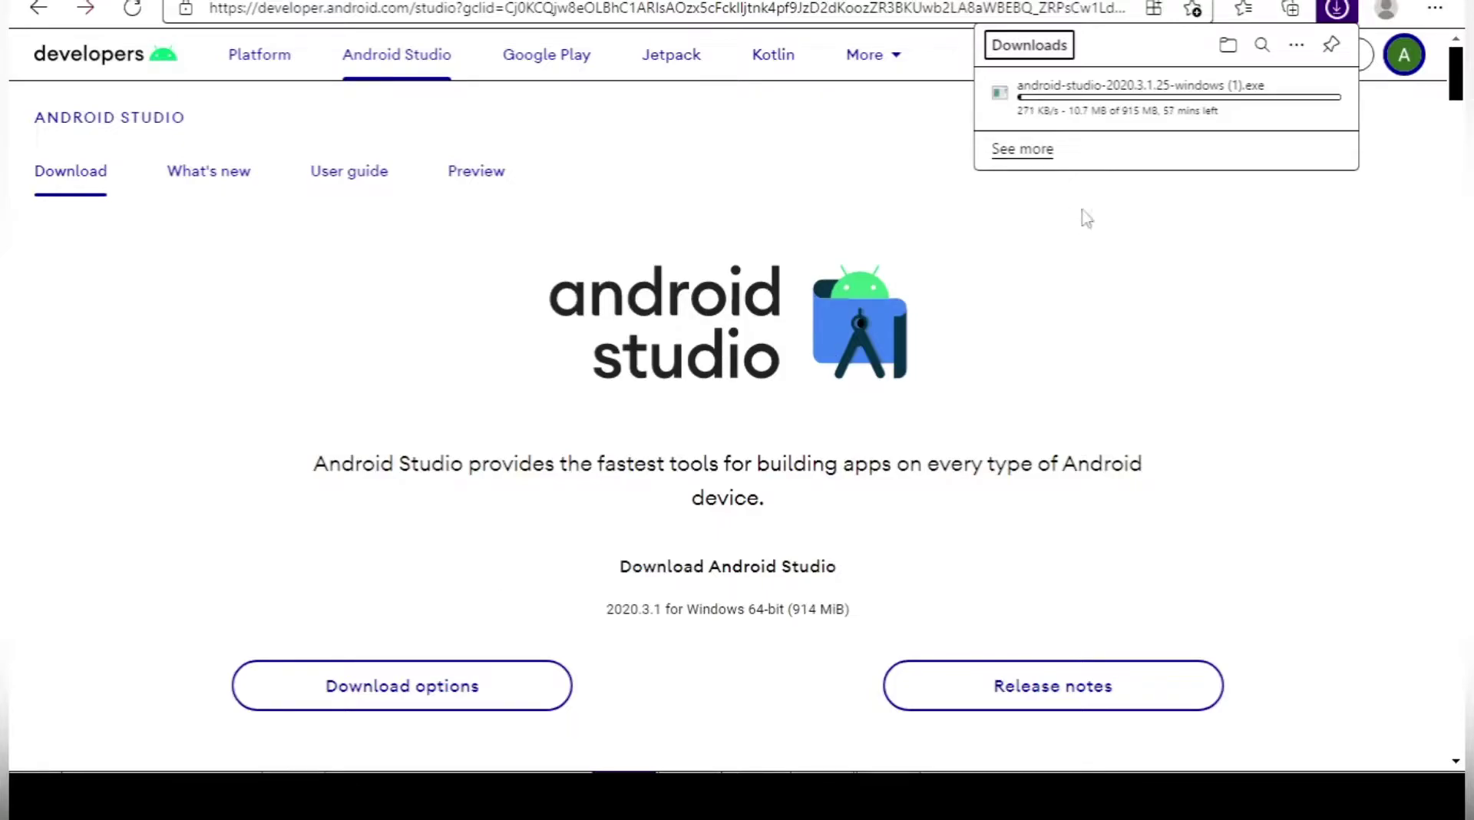
Cancel the running Android Studio installer download and close the downloads list.
mouse_move(1300, 96)
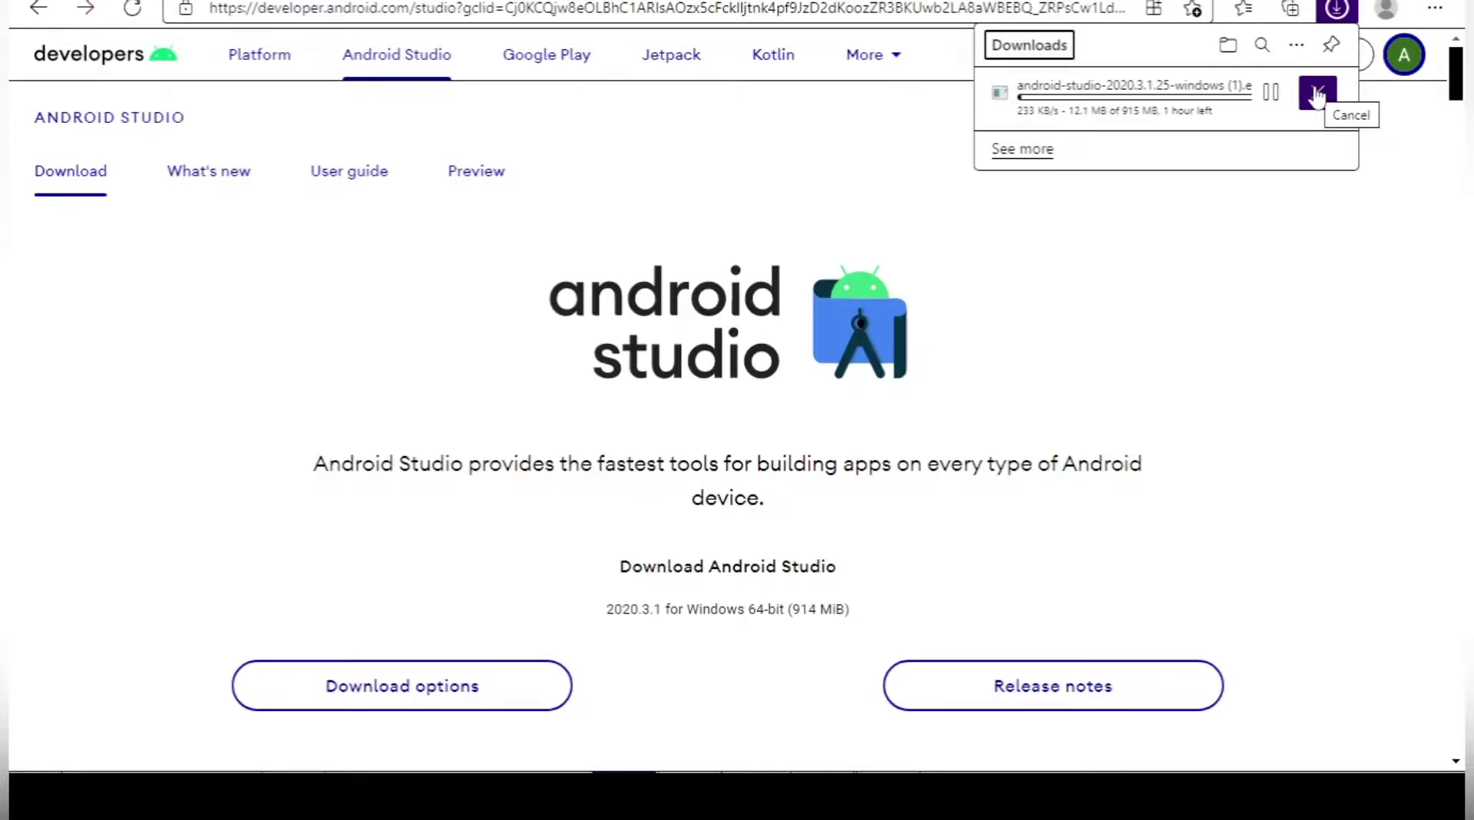
click(1316, 93)
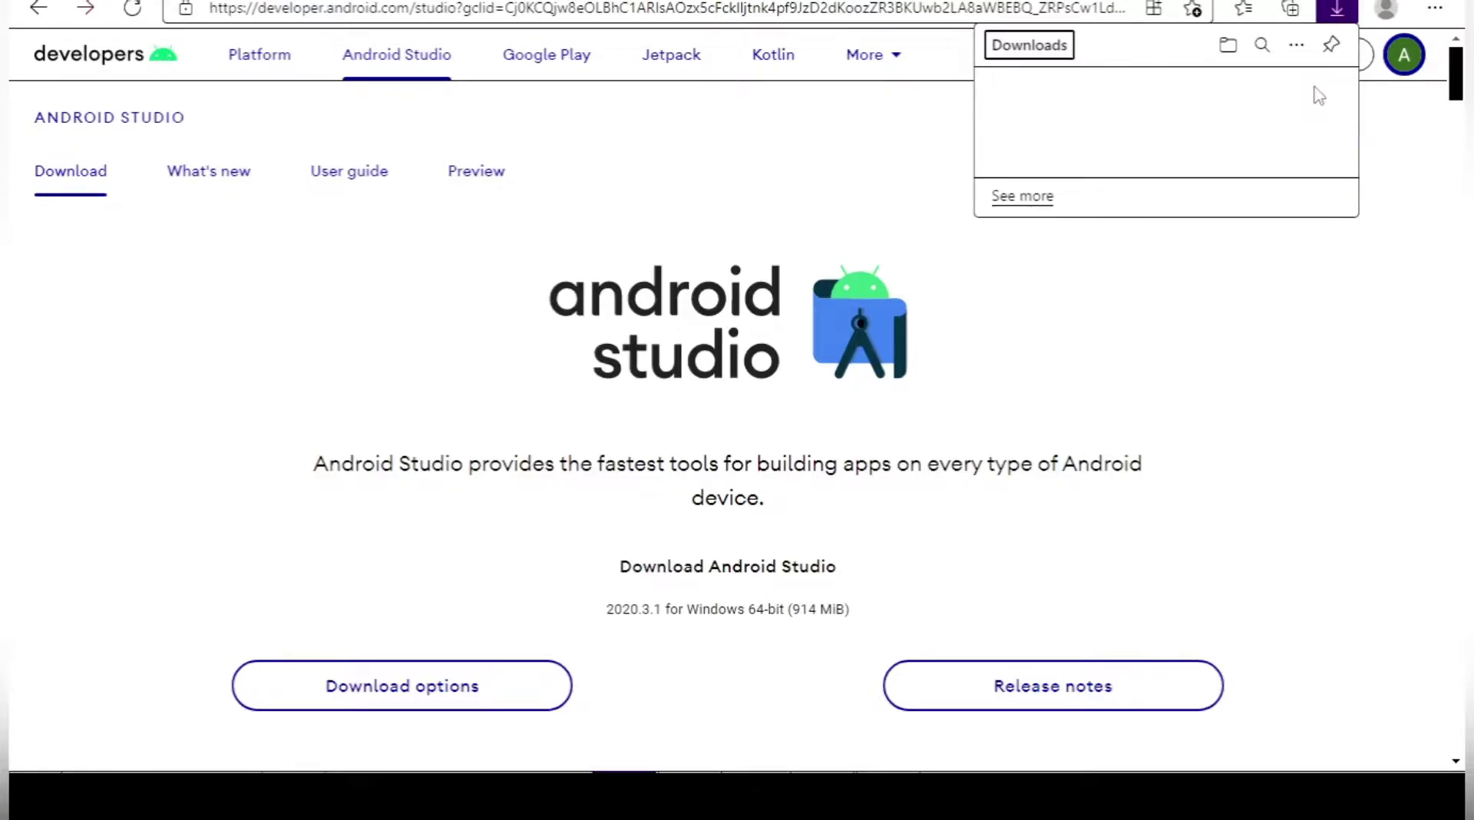
click(1335, 326)
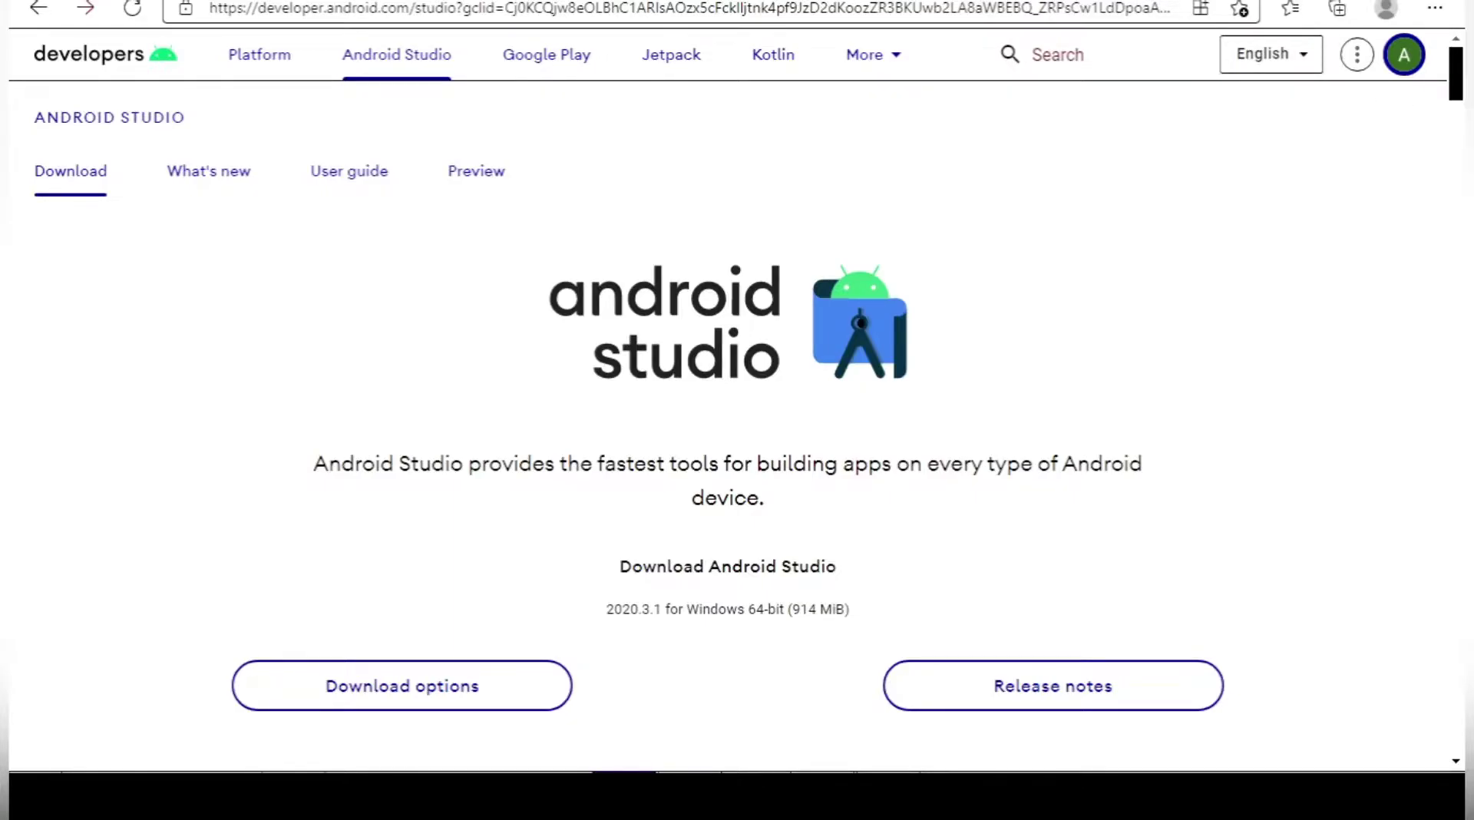
Switch to File Explorer and show the Downloads folder containing the android-studio-2020.3.1.25-windows installer.
key(super+d)
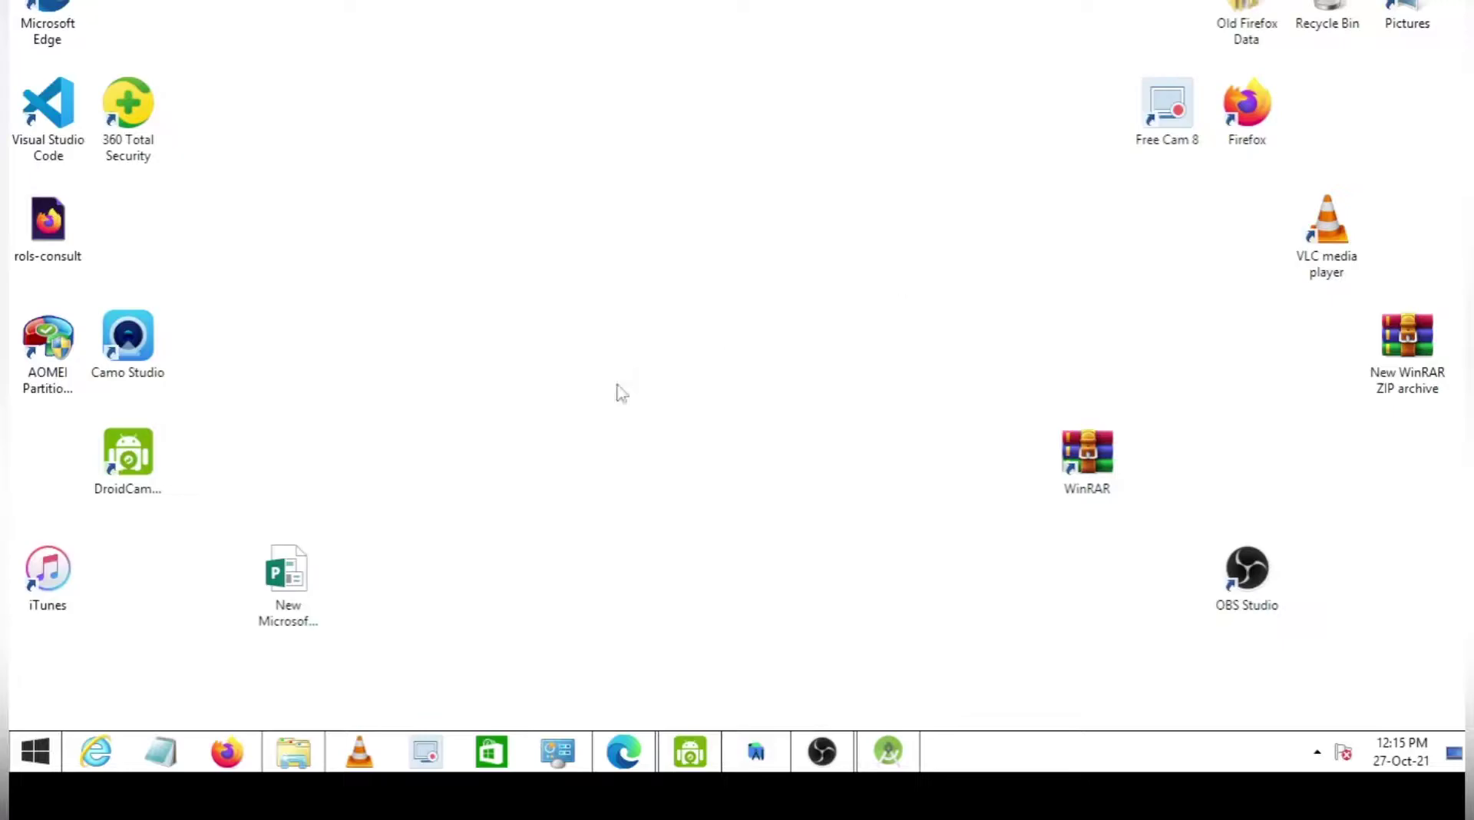
click(296, 756)
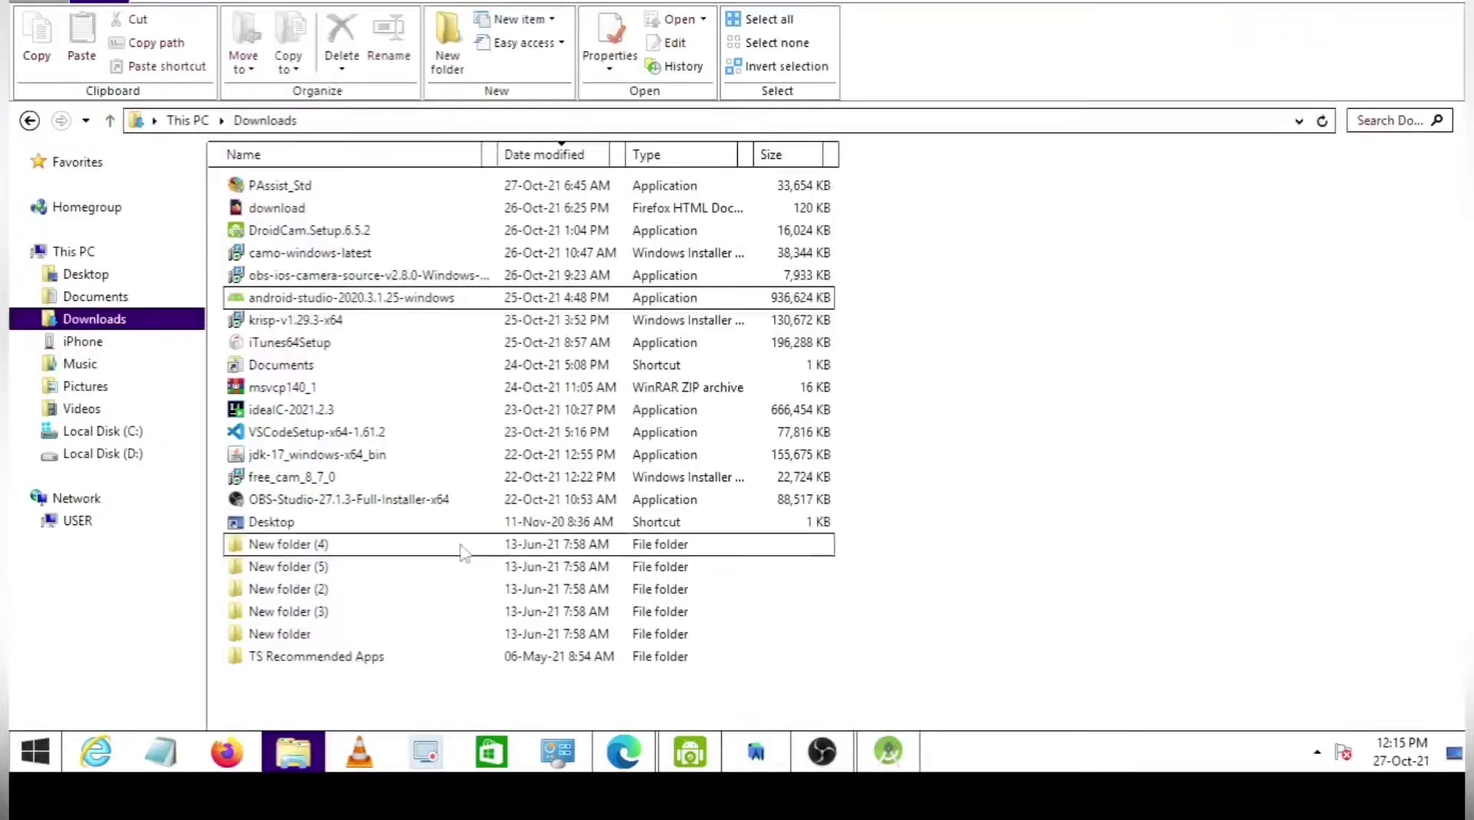
Run the android-studio-2020.3.1.25-windows installer from the Downloads folder and bring the Android Studio Setup window to the front.
click(351, 303)
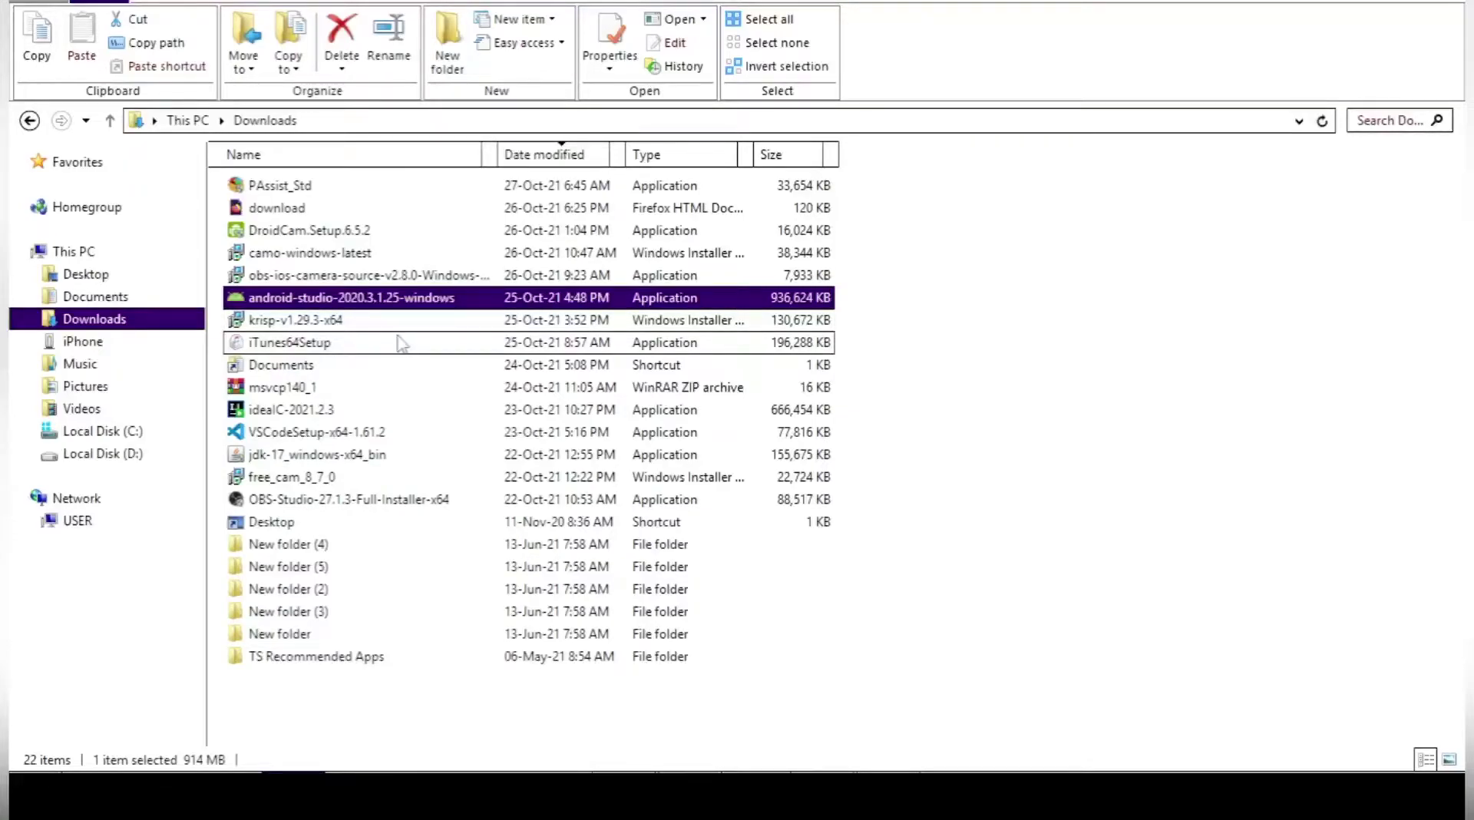
double_click(412, 299)
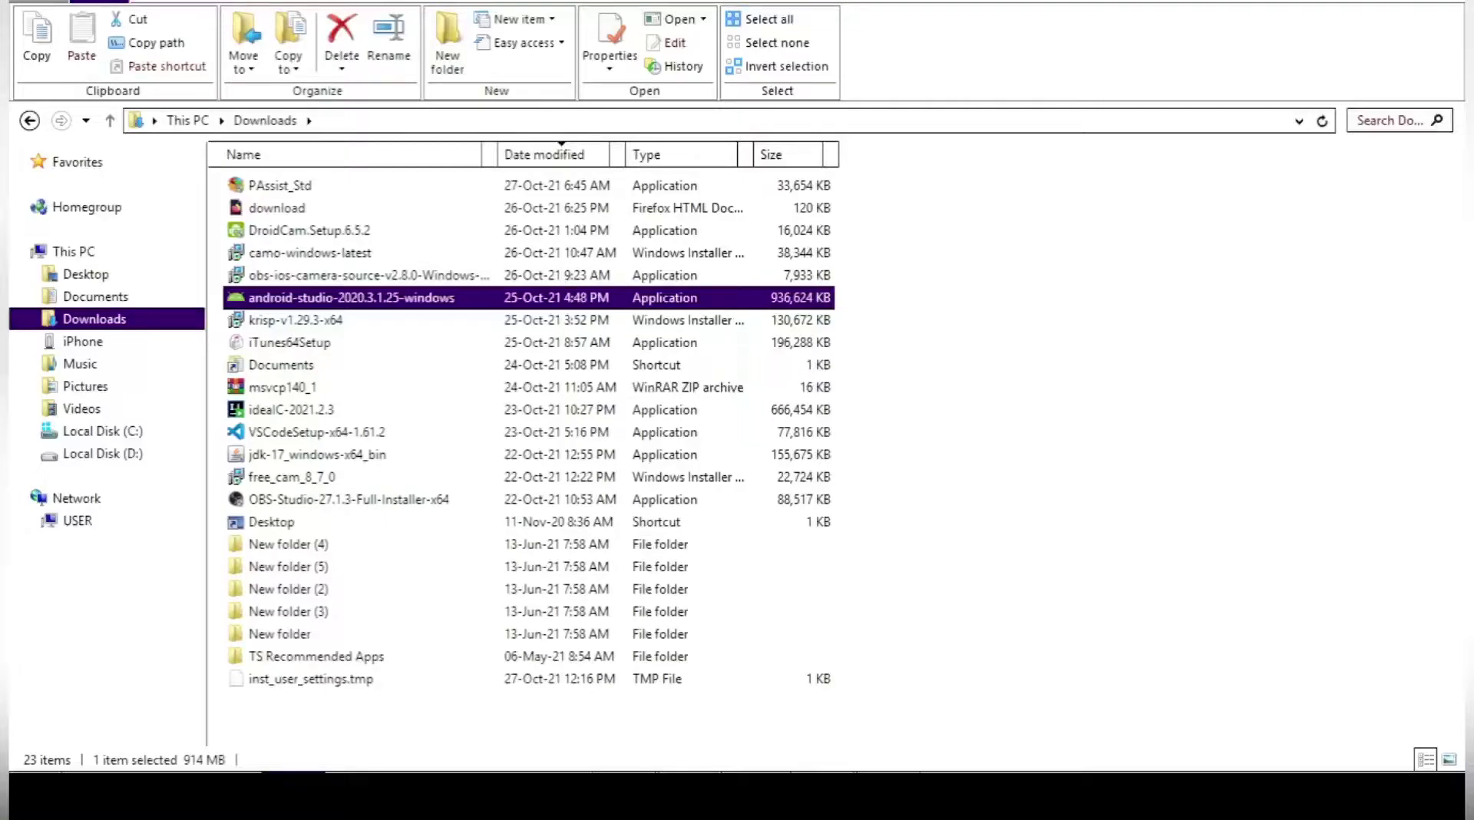
key(super+Down)
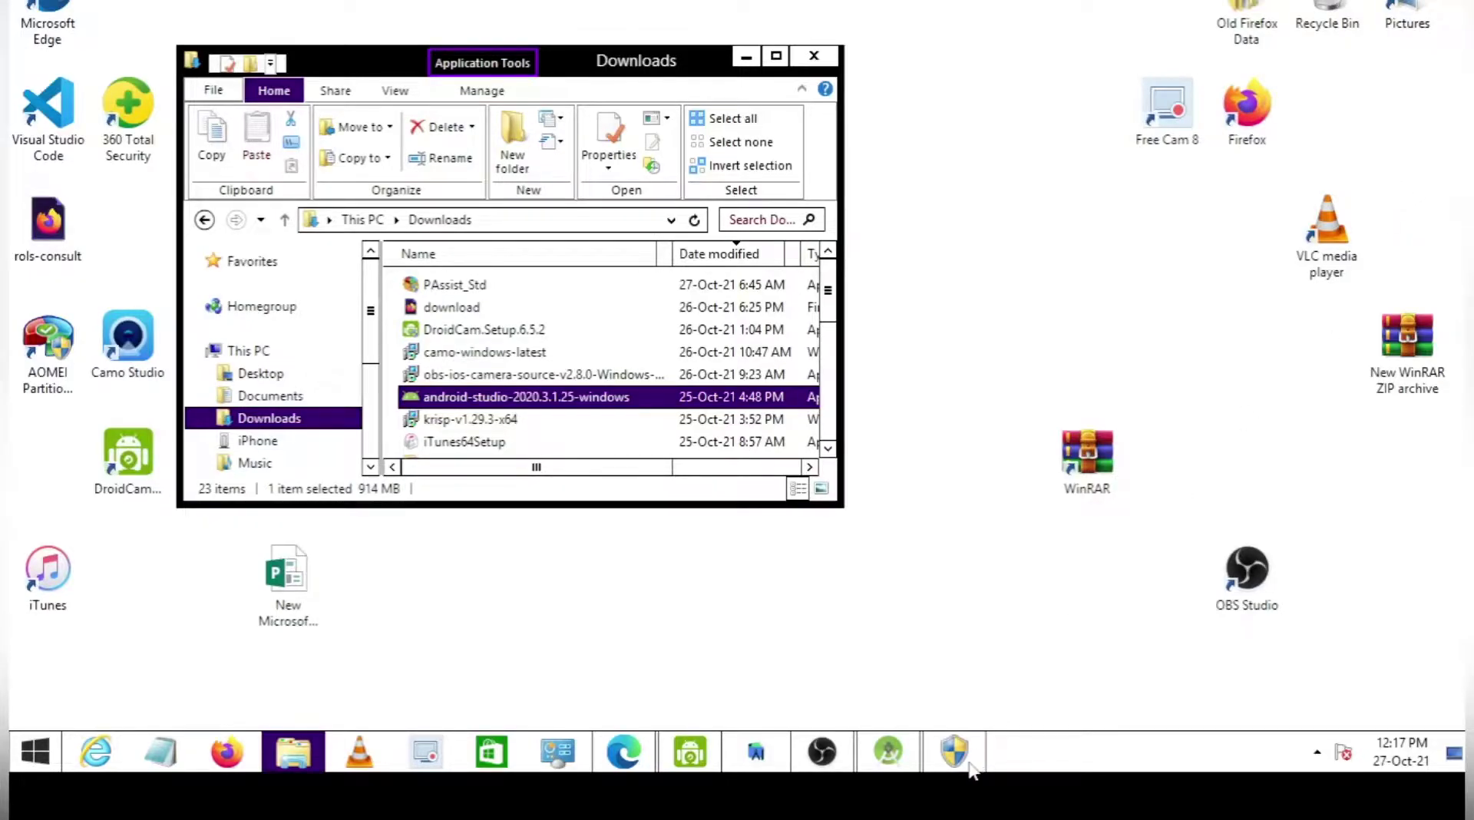
mouse_move(968, 764)
click(951, 684)
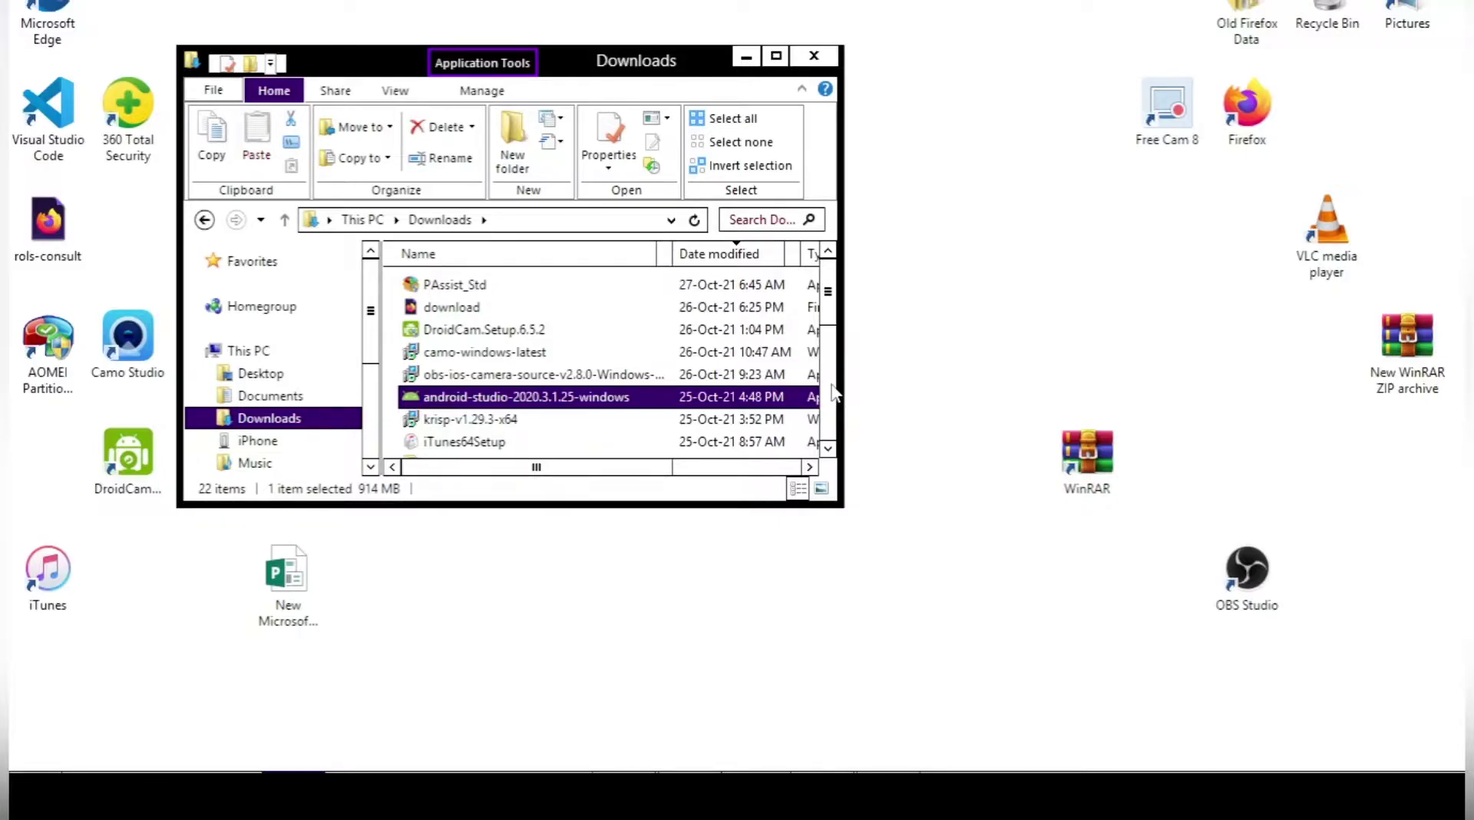
click(745, 59)
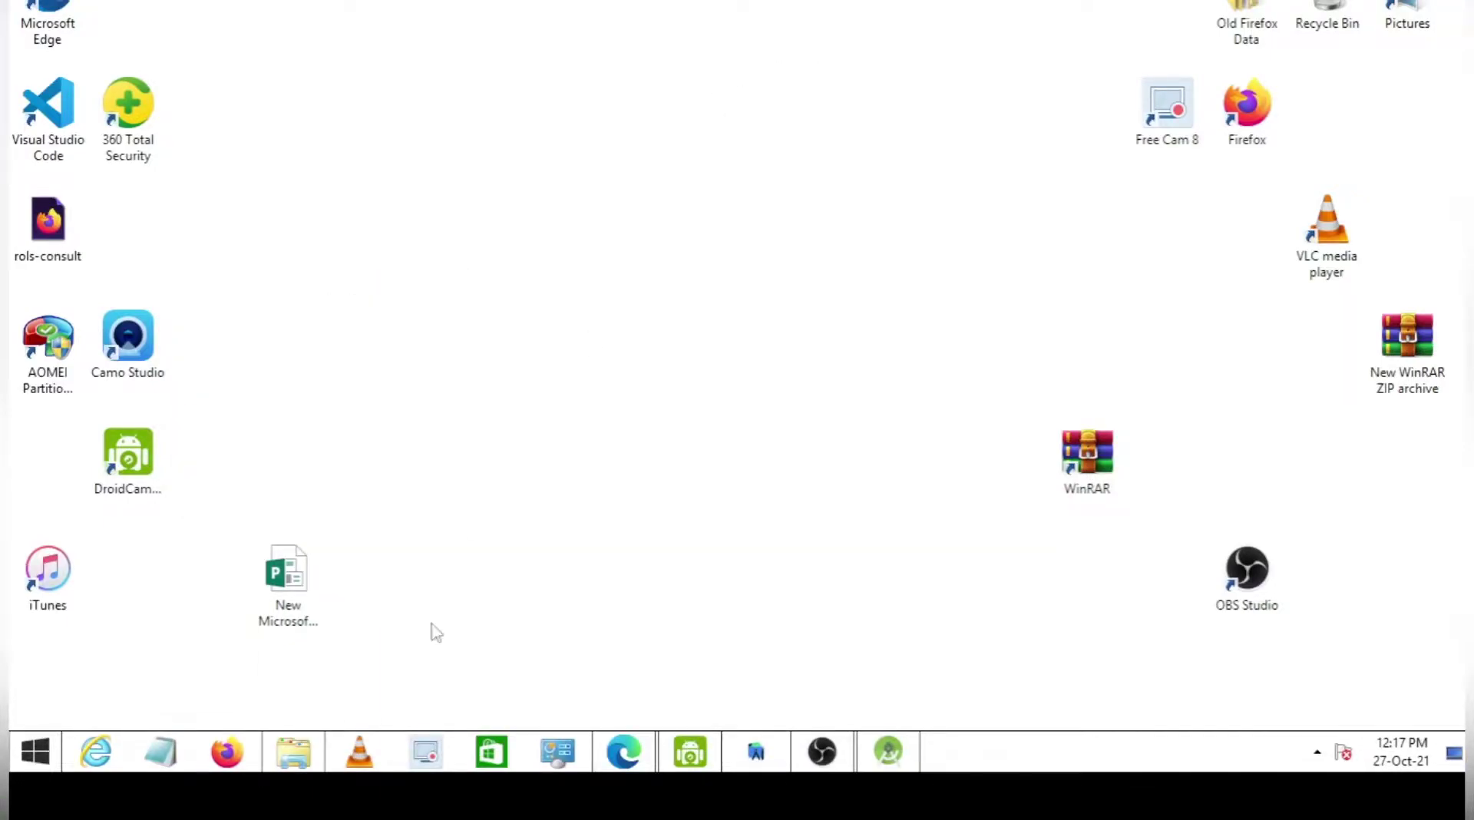
mouse_move(274, 778)
click(312, 681)
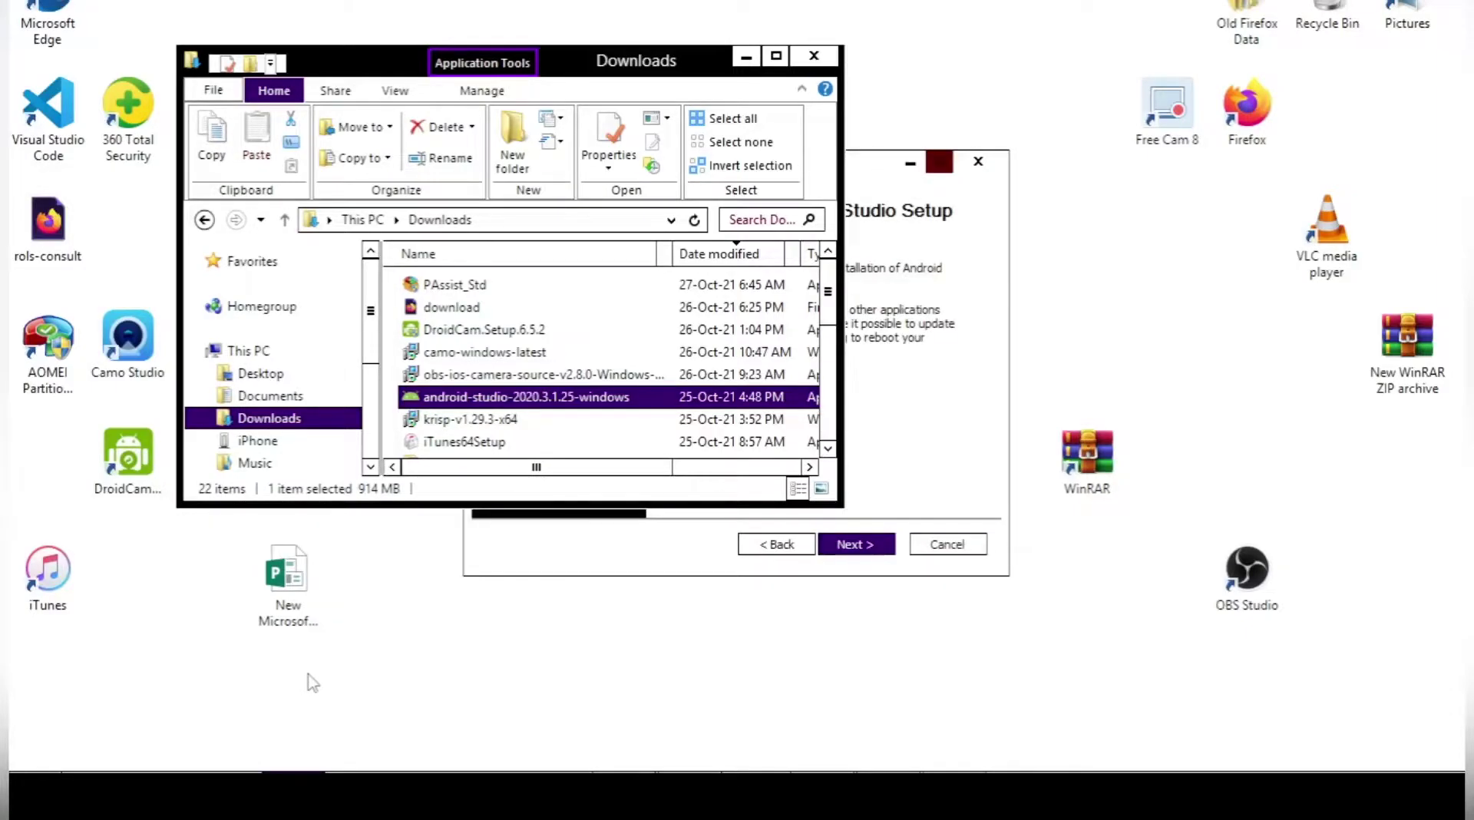
click(883, 406)
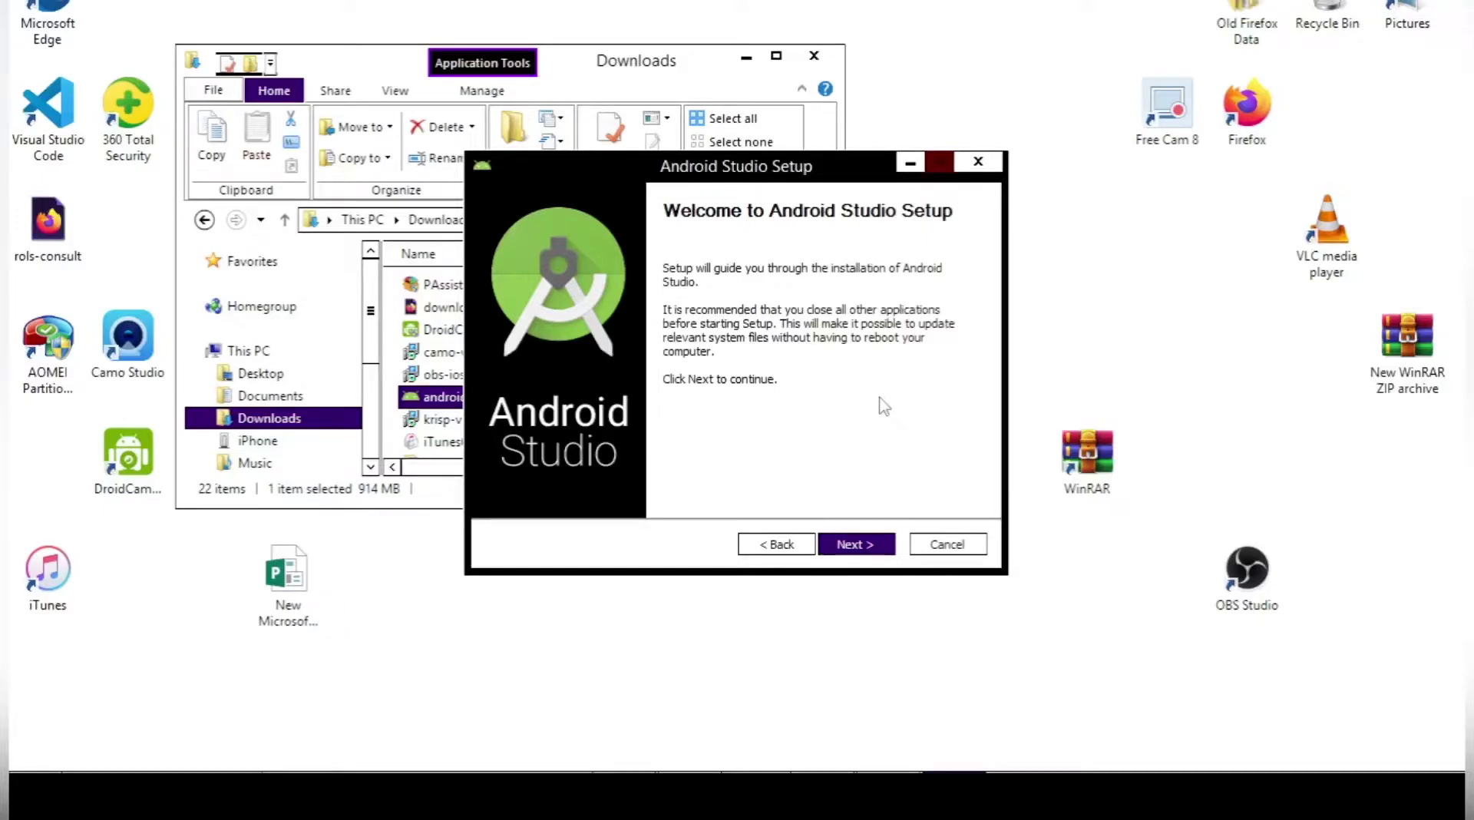
Install Android Studio with Android Virtual Device in C:\Program Files\Android\Android Studio, using the Android Studio Start menu folder.
click(858, 544)
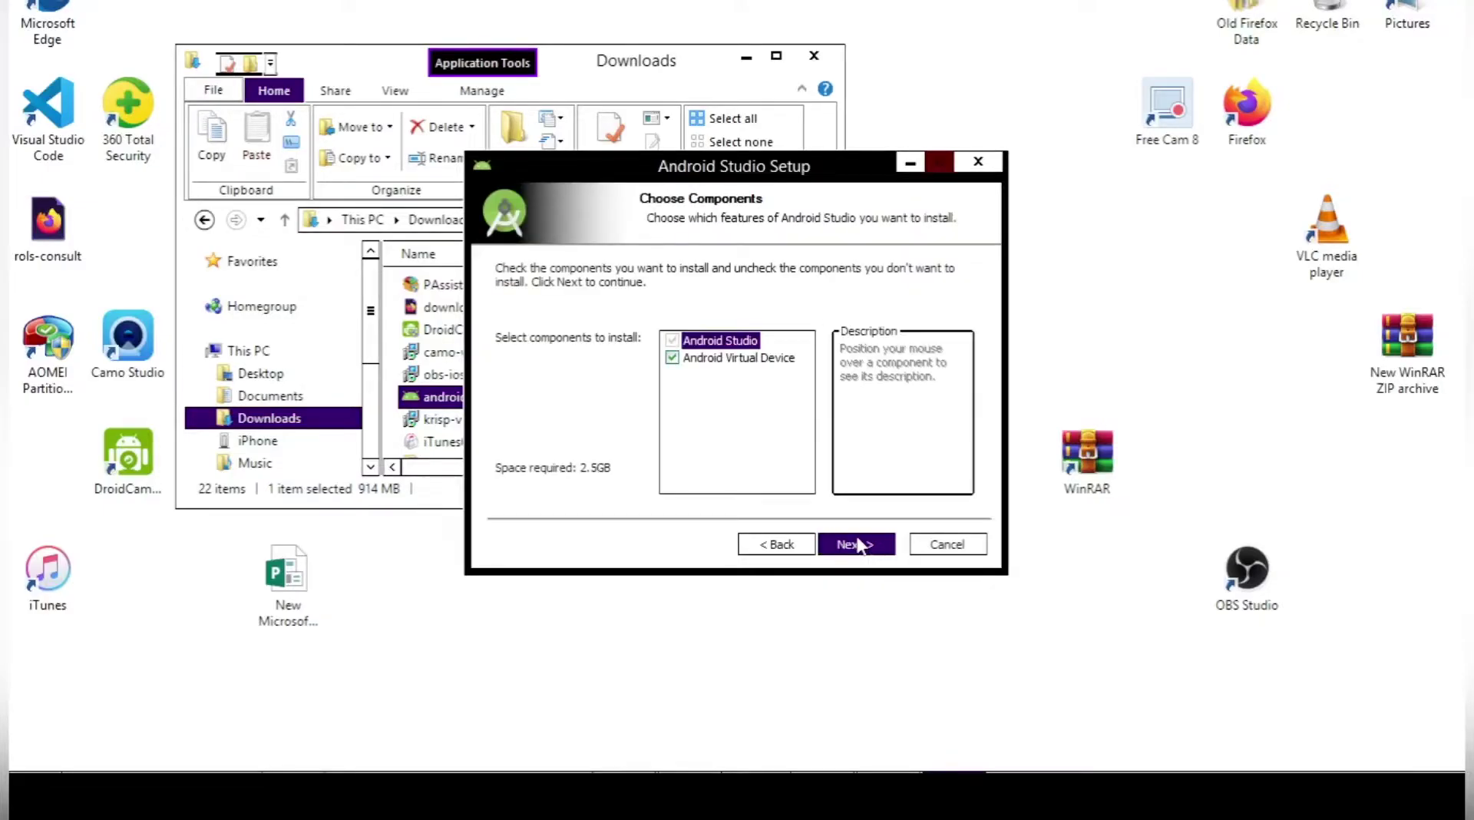
mouse_move(754, 366)
click(856, 545)
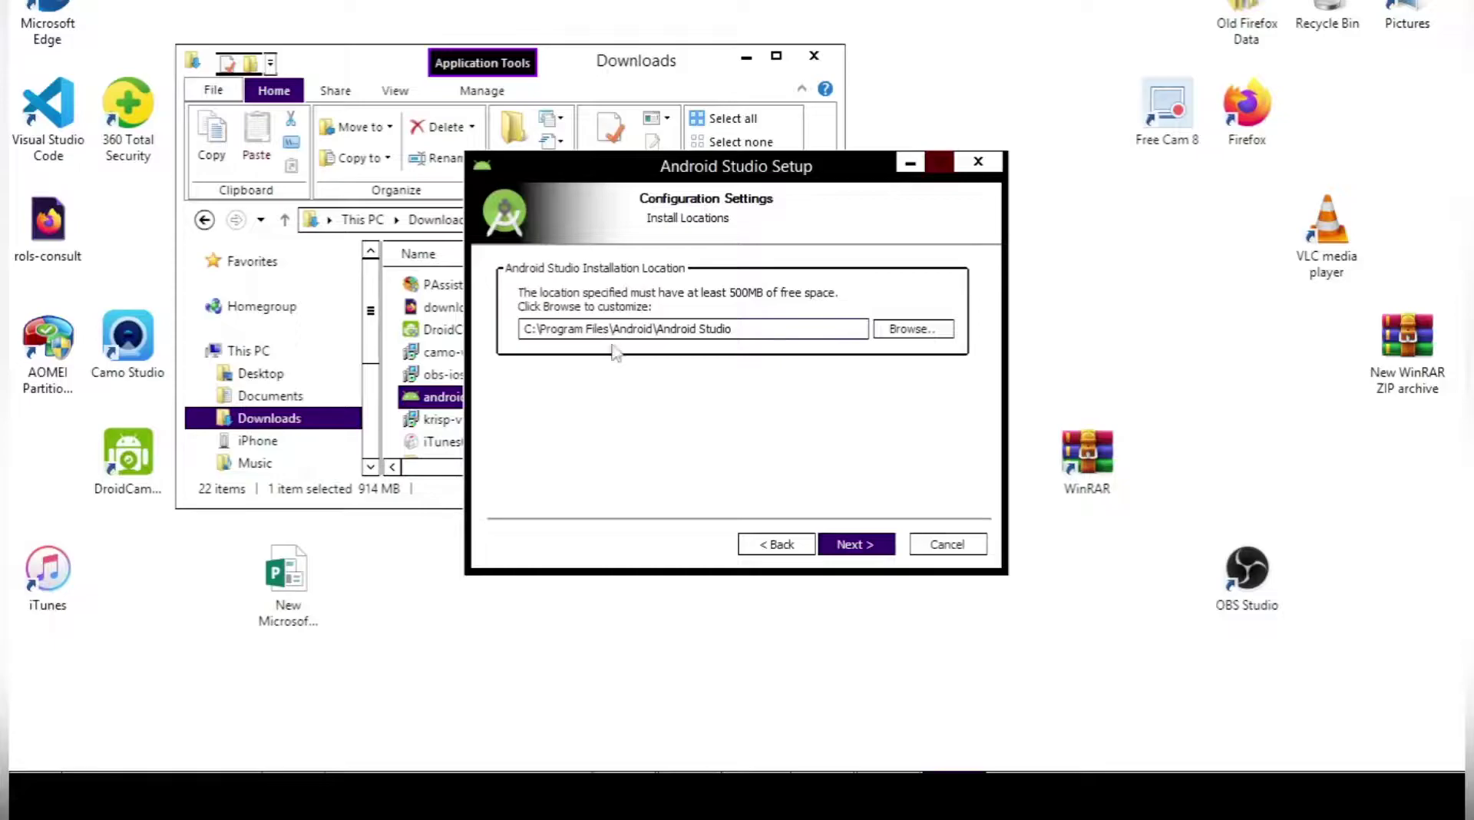
click(847, 545)
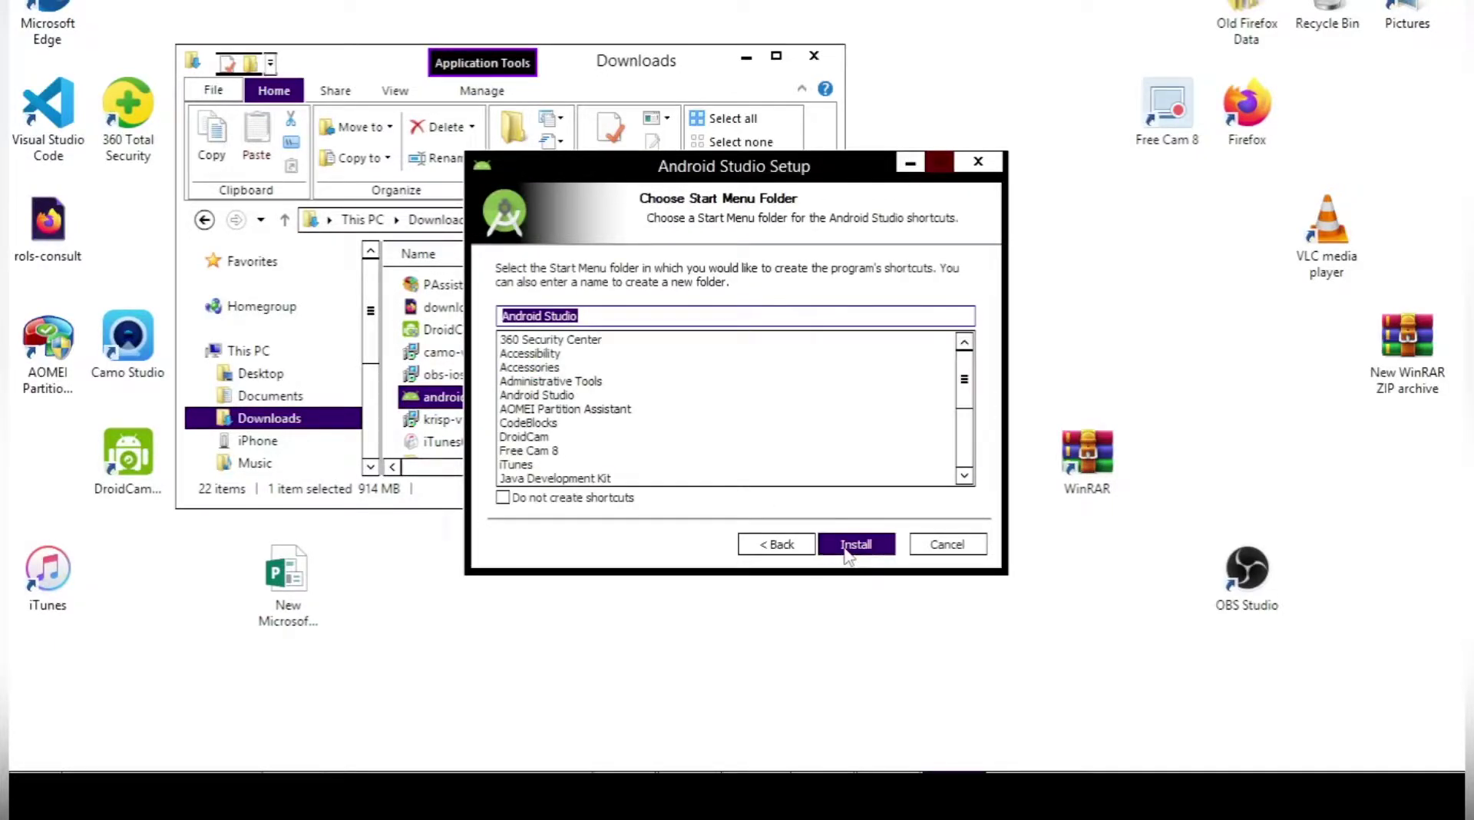
click(845, 548)
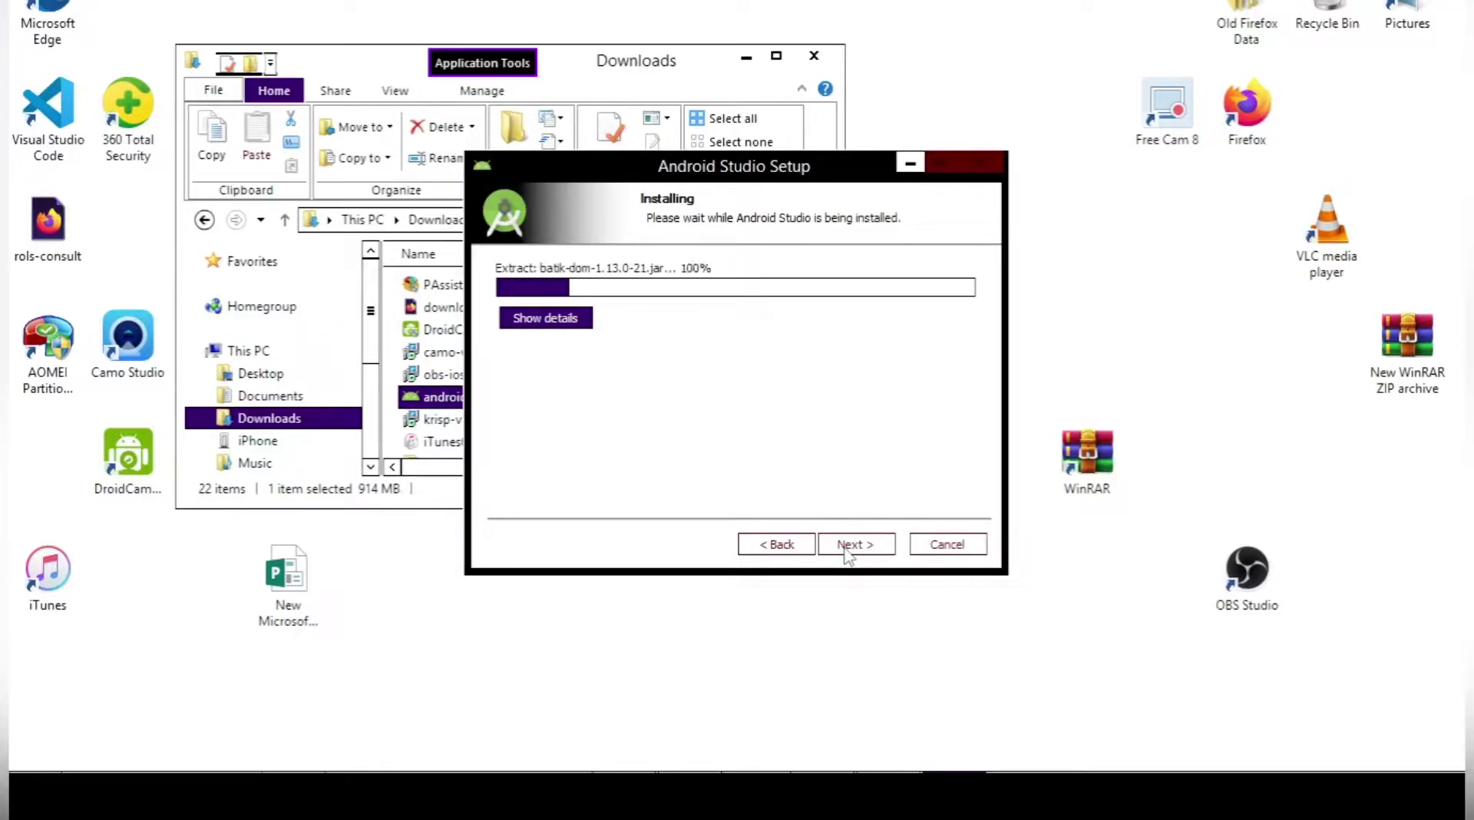
Minimize the Downloads window, show the installation details, and finish the setup with Start Android Studio enabled.
click(745, 57)
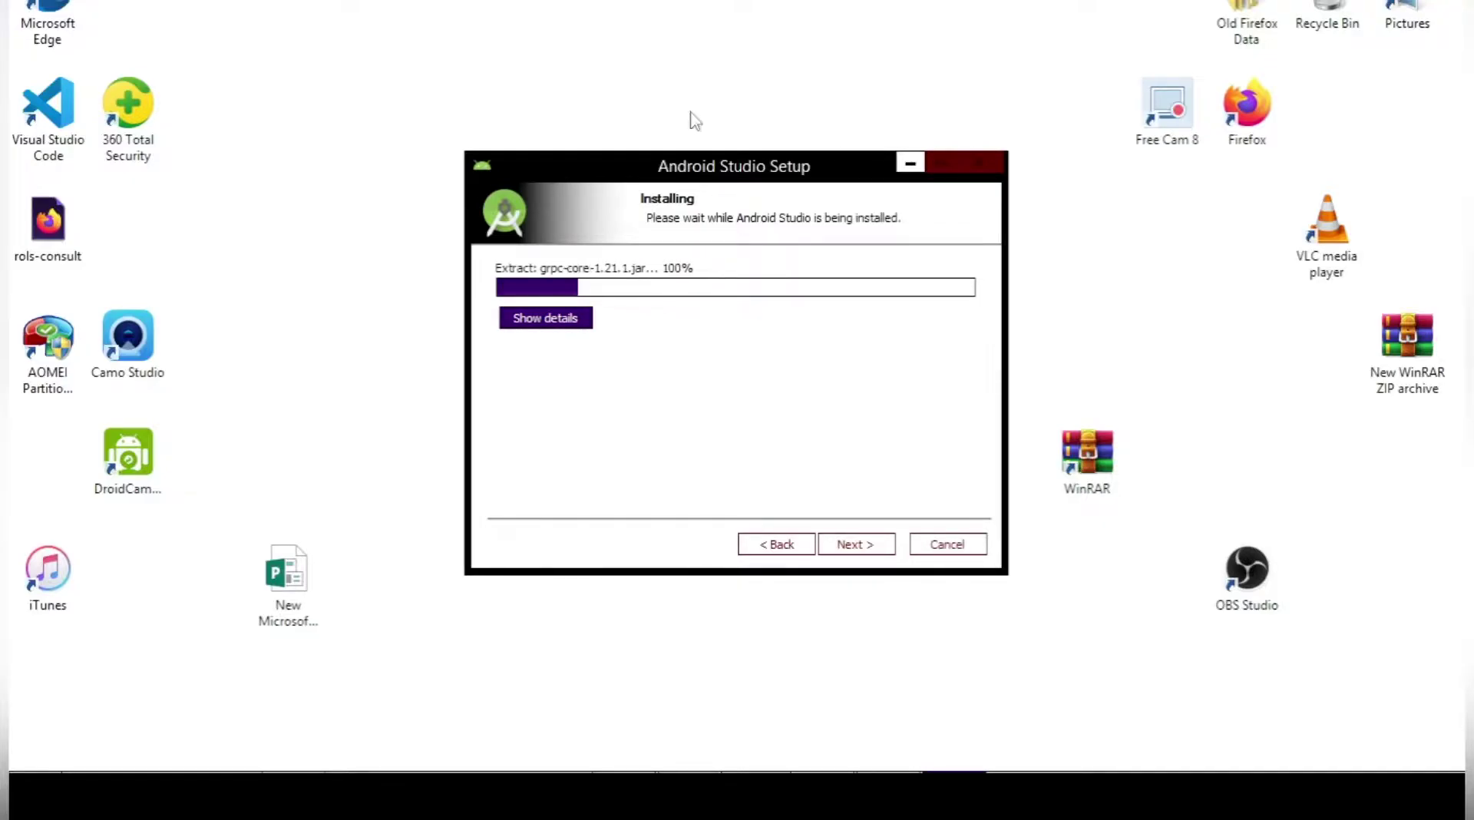
click(566, 320)
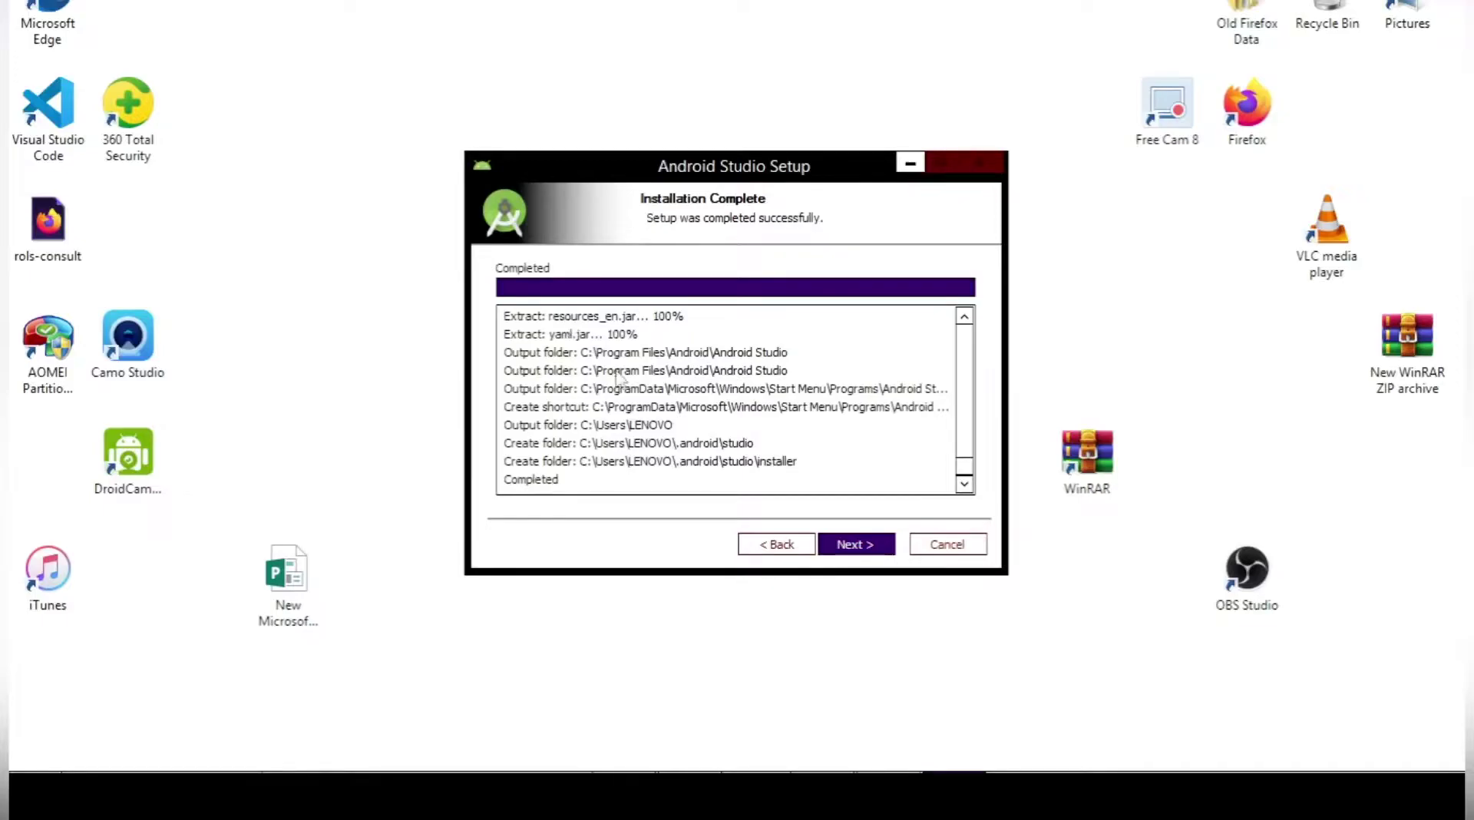
click(847, 546)
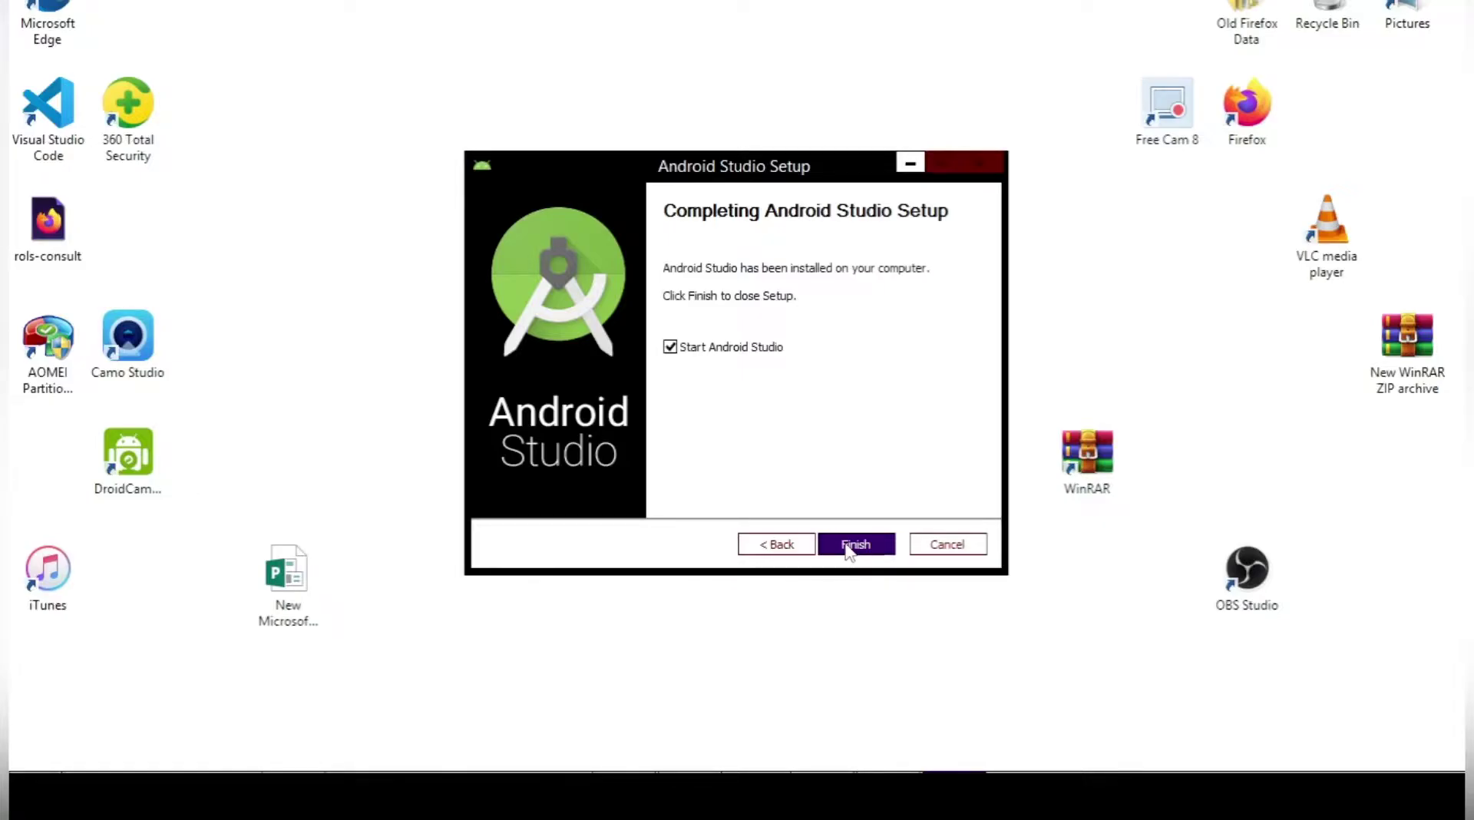
click(847, 547)
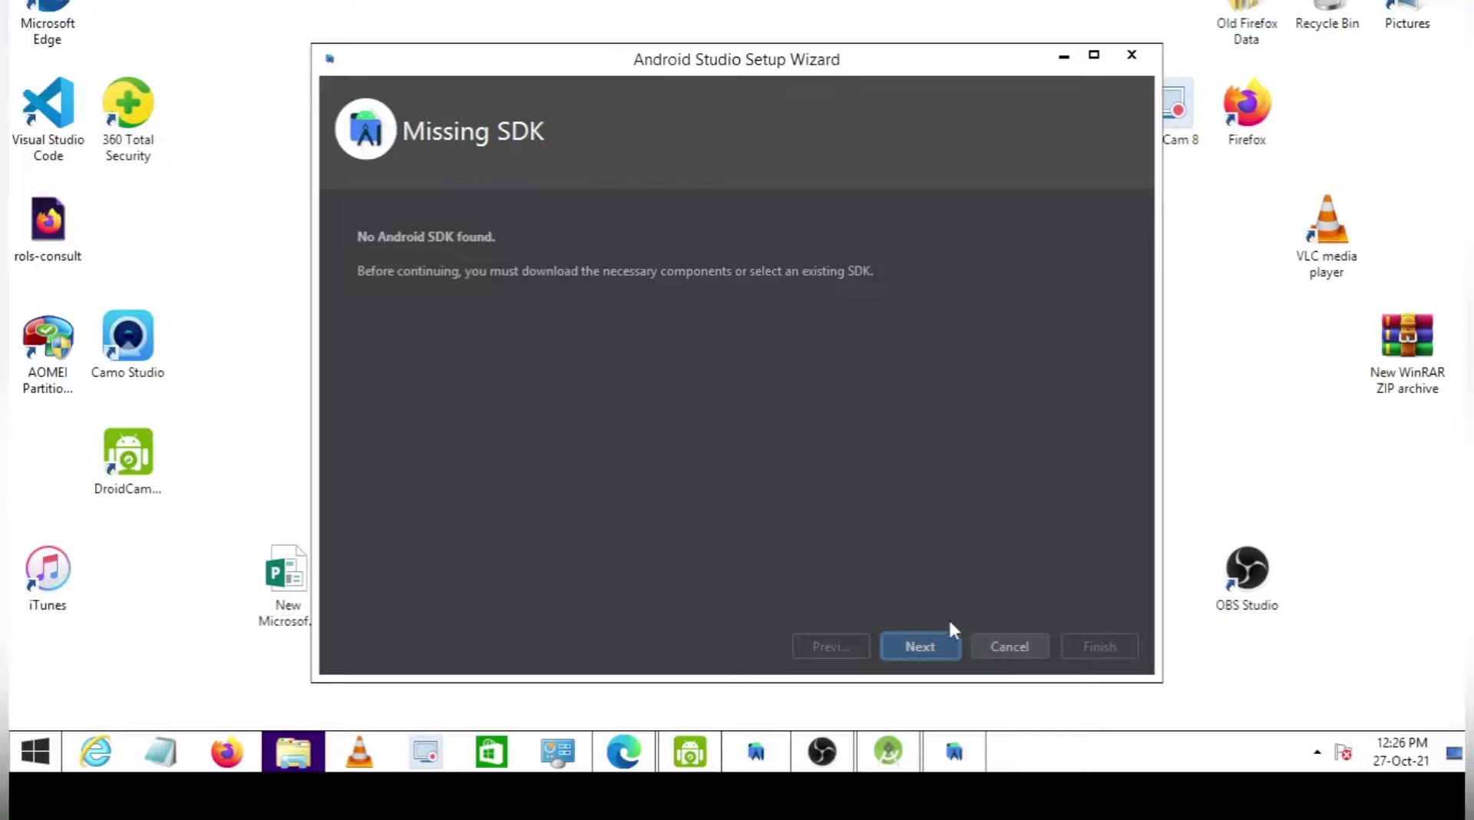
Accept the Android SDK and API 31: Android 12.0 (S) components with the default SDK location, and start downloading them.
click(933, 634)
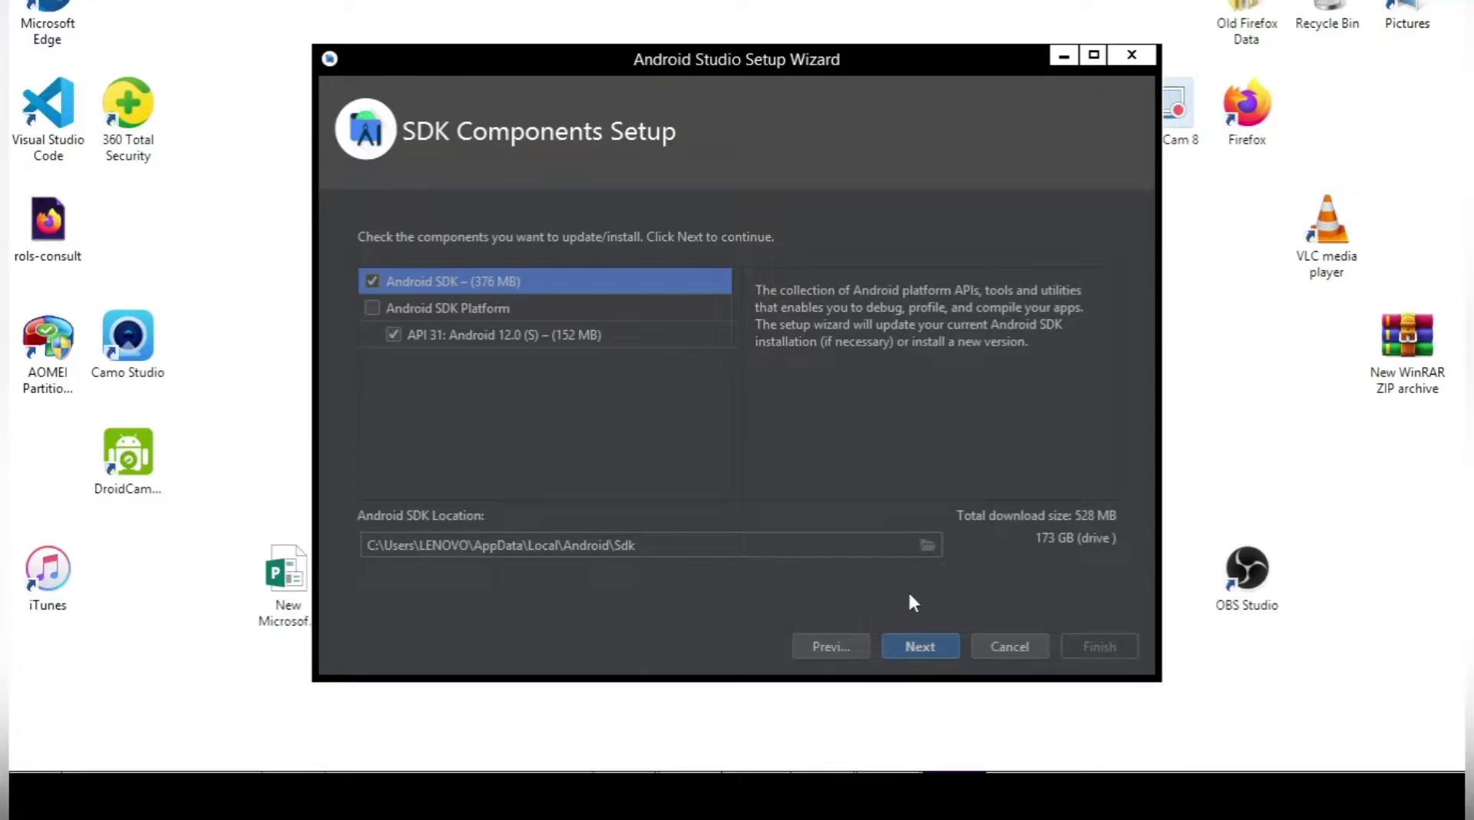
click(913, 649)
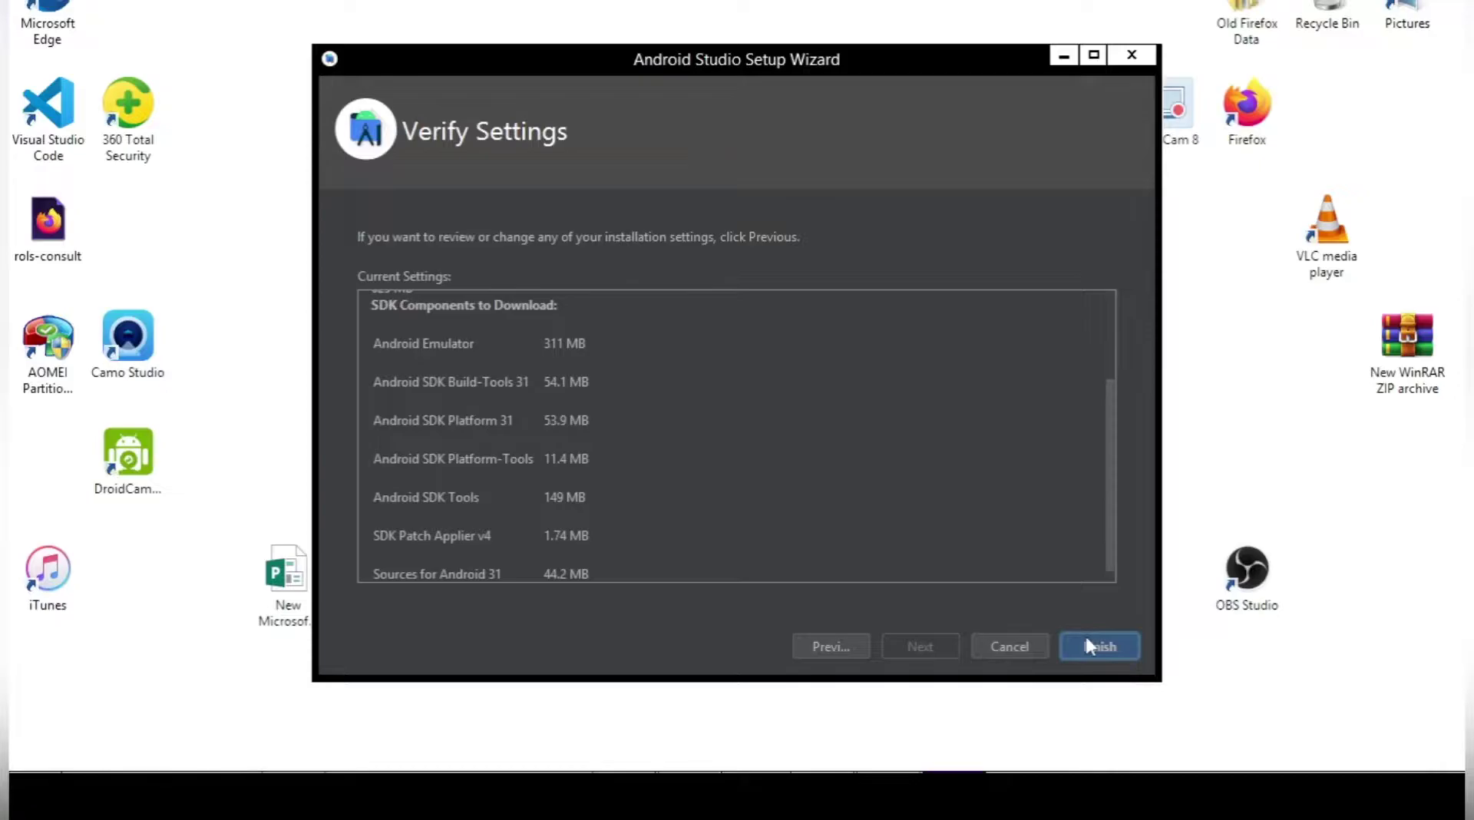
click(1119, 647)
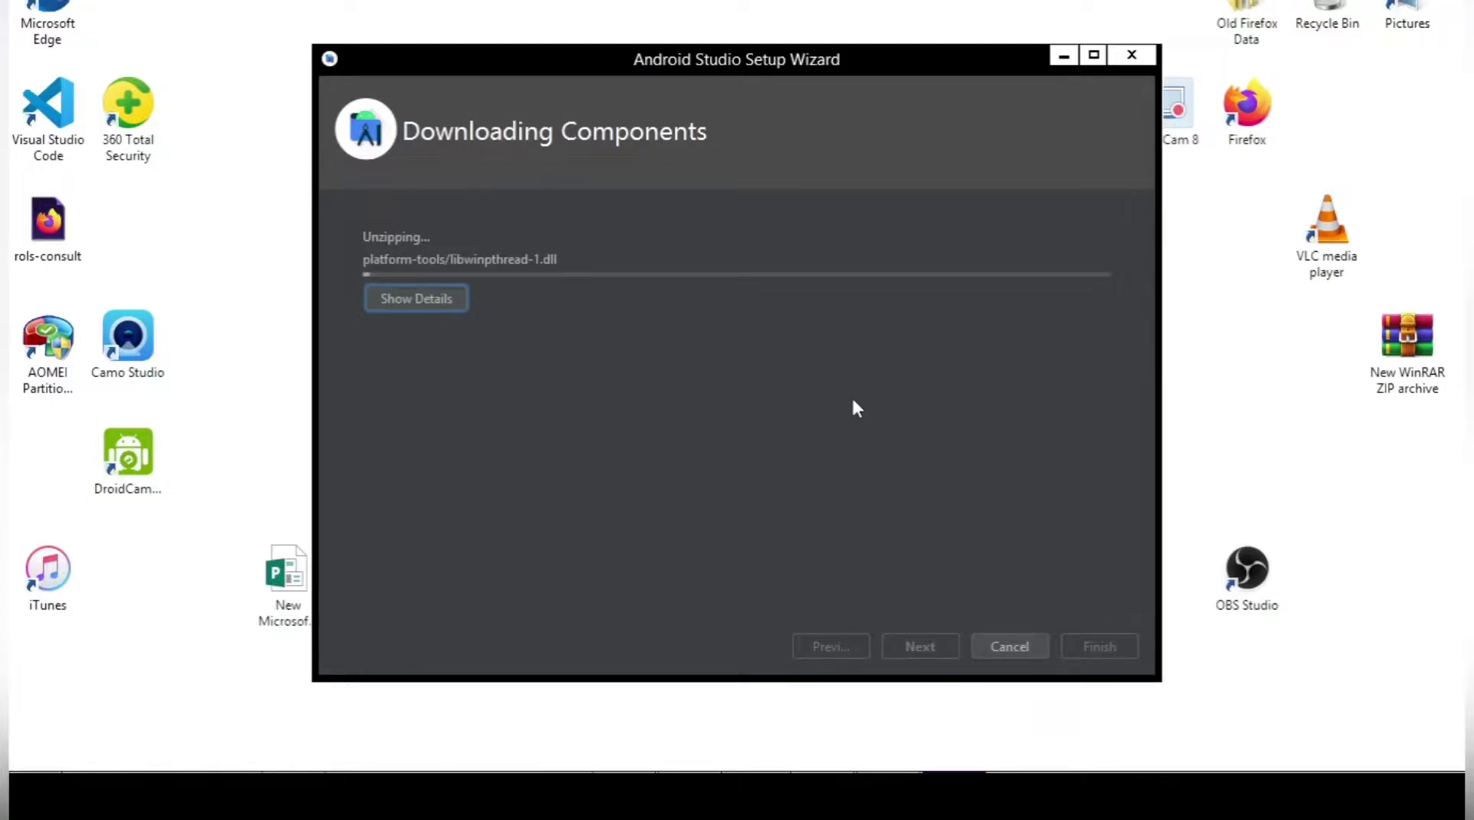
Show the component download details in a maximized window and finish the Android Studio Setup Wizard once the SDK is installed.
click(433, 299)
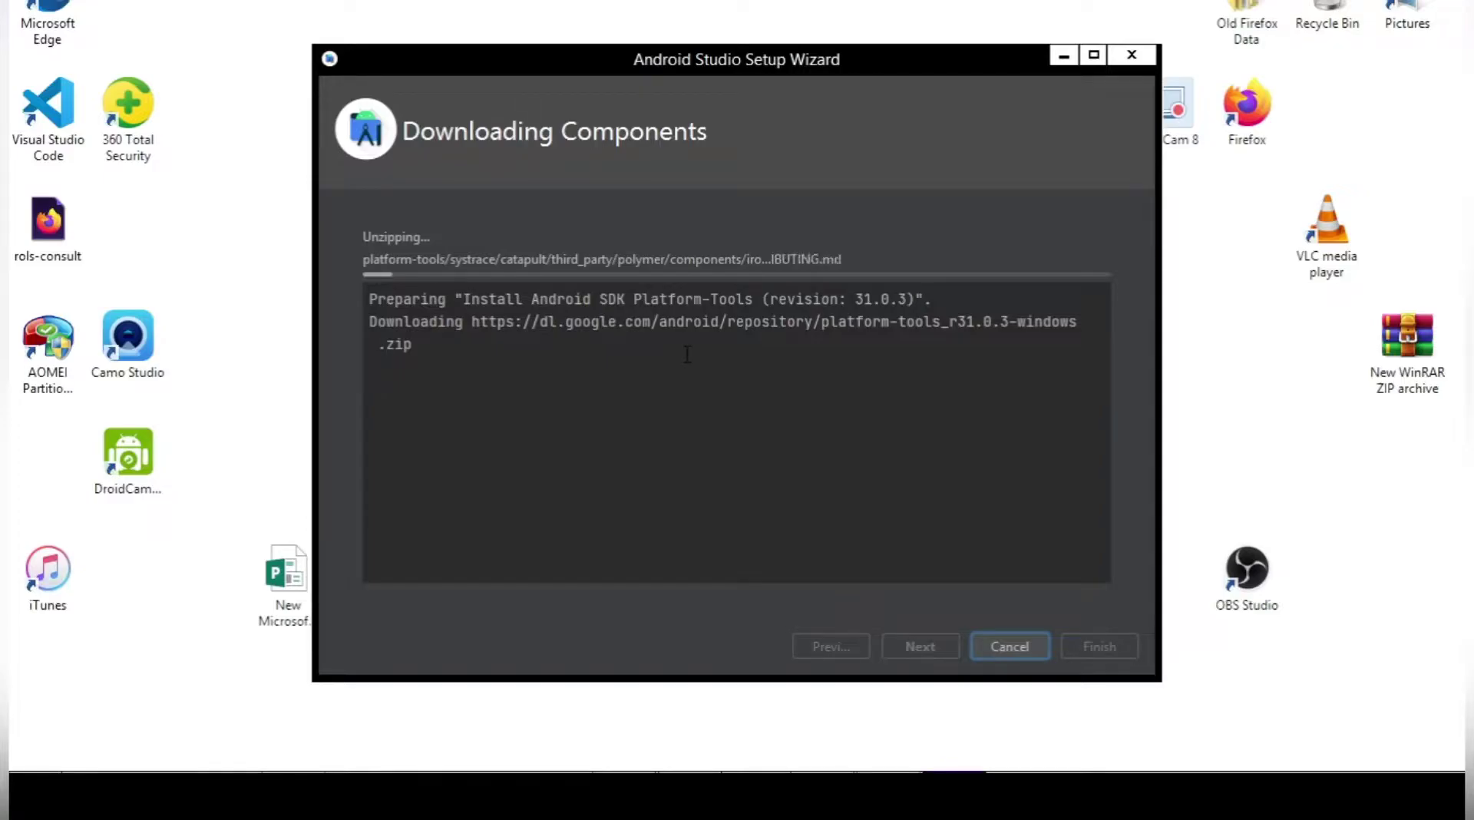
click(1092, 57)
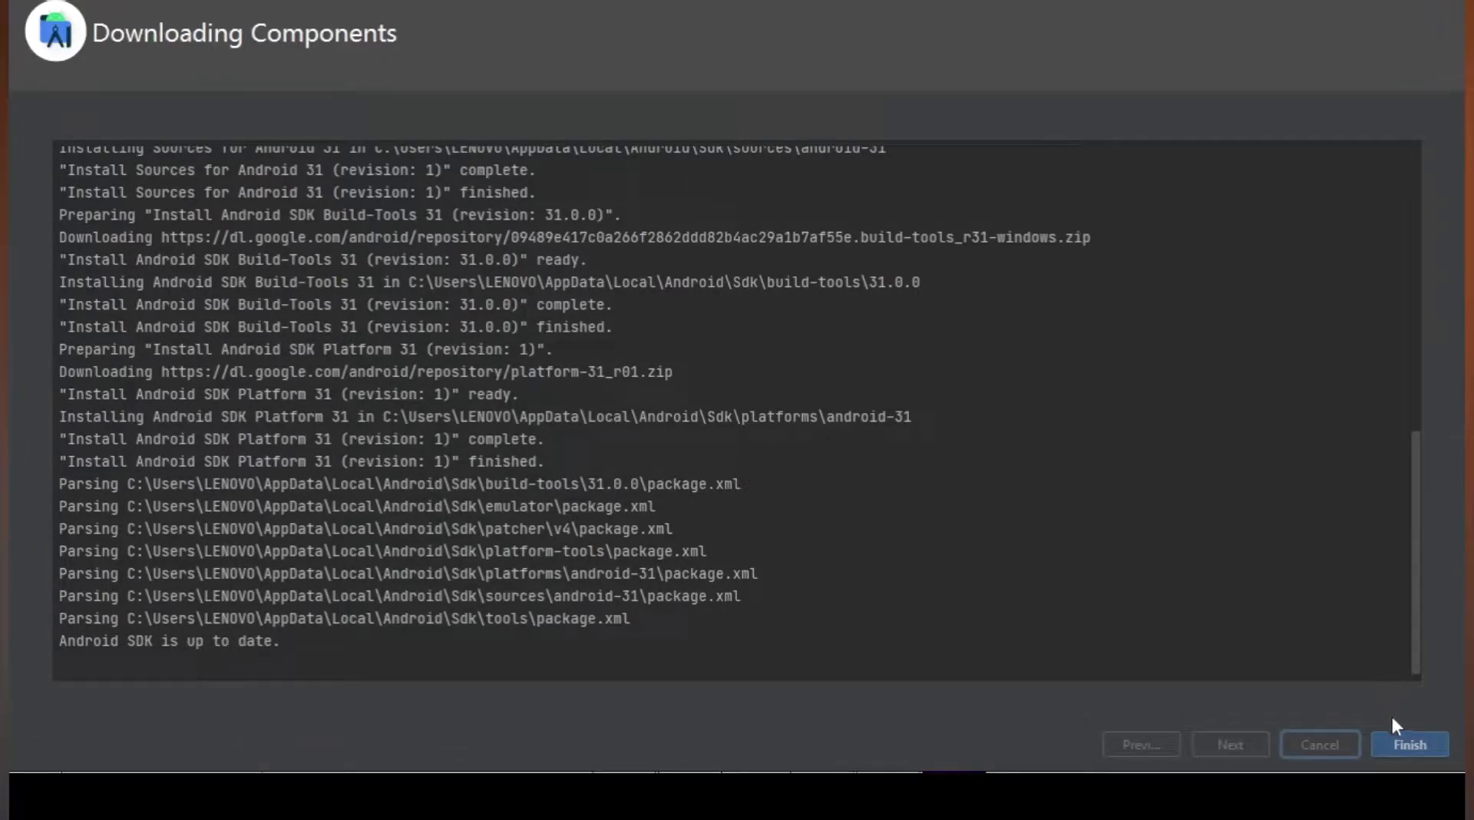
click(1396, 748)
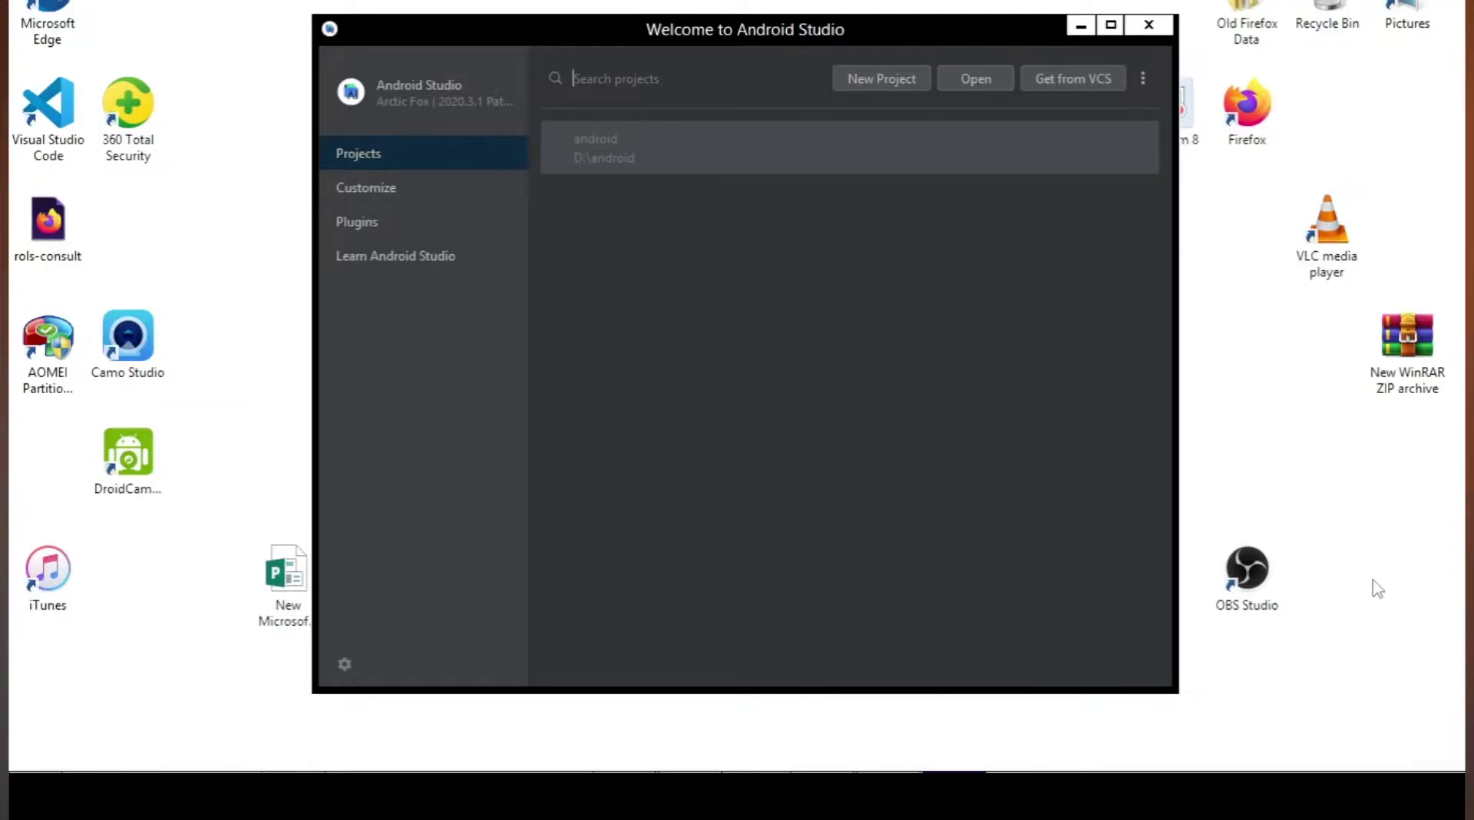
Maximize the welcome window, start a new project, and browse the Wear OS, Android TV and Automotive templates before returning to Phone and Tablet.
key(super+Up)
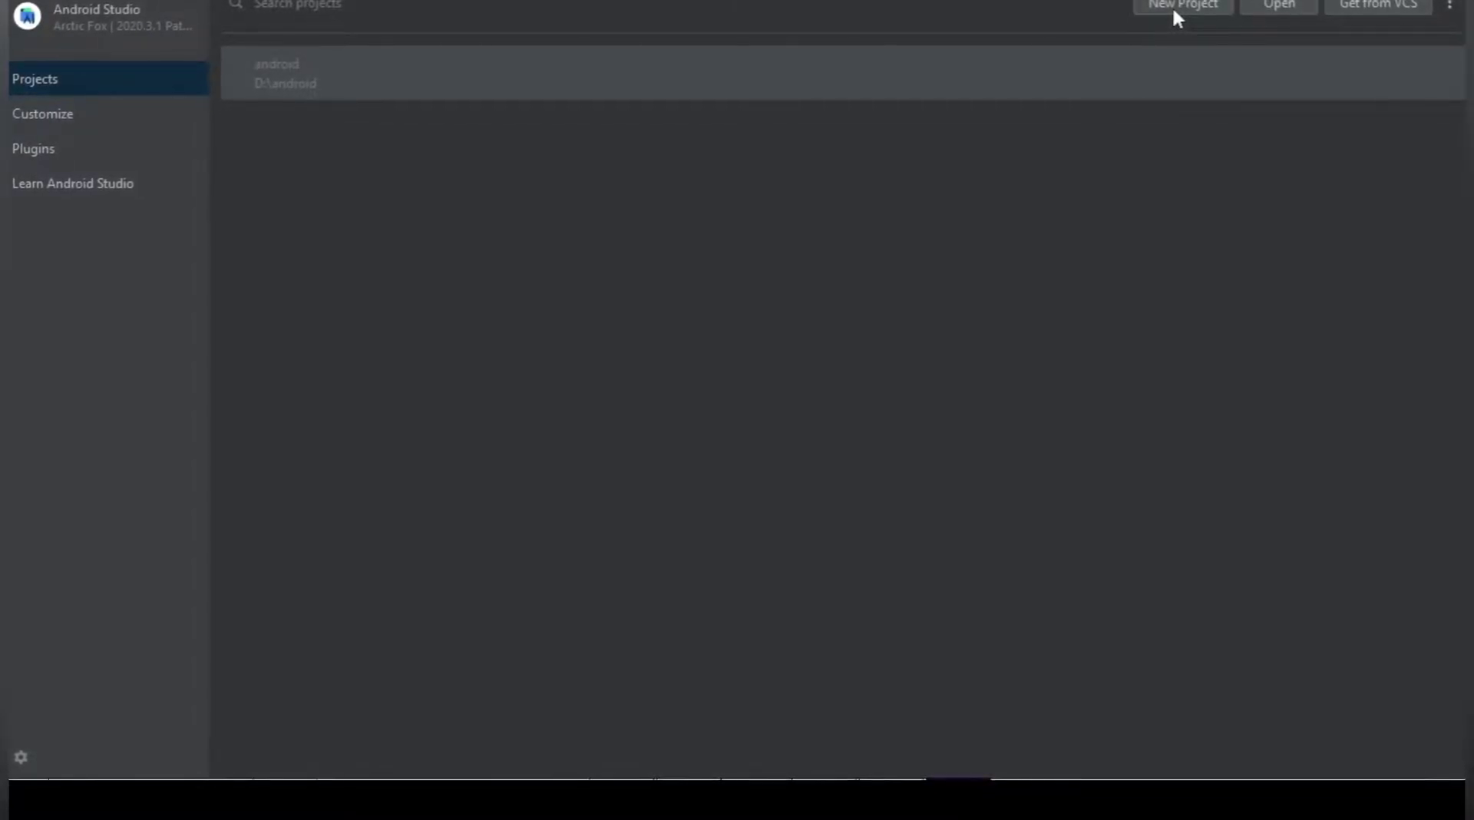
click(1172, 7)
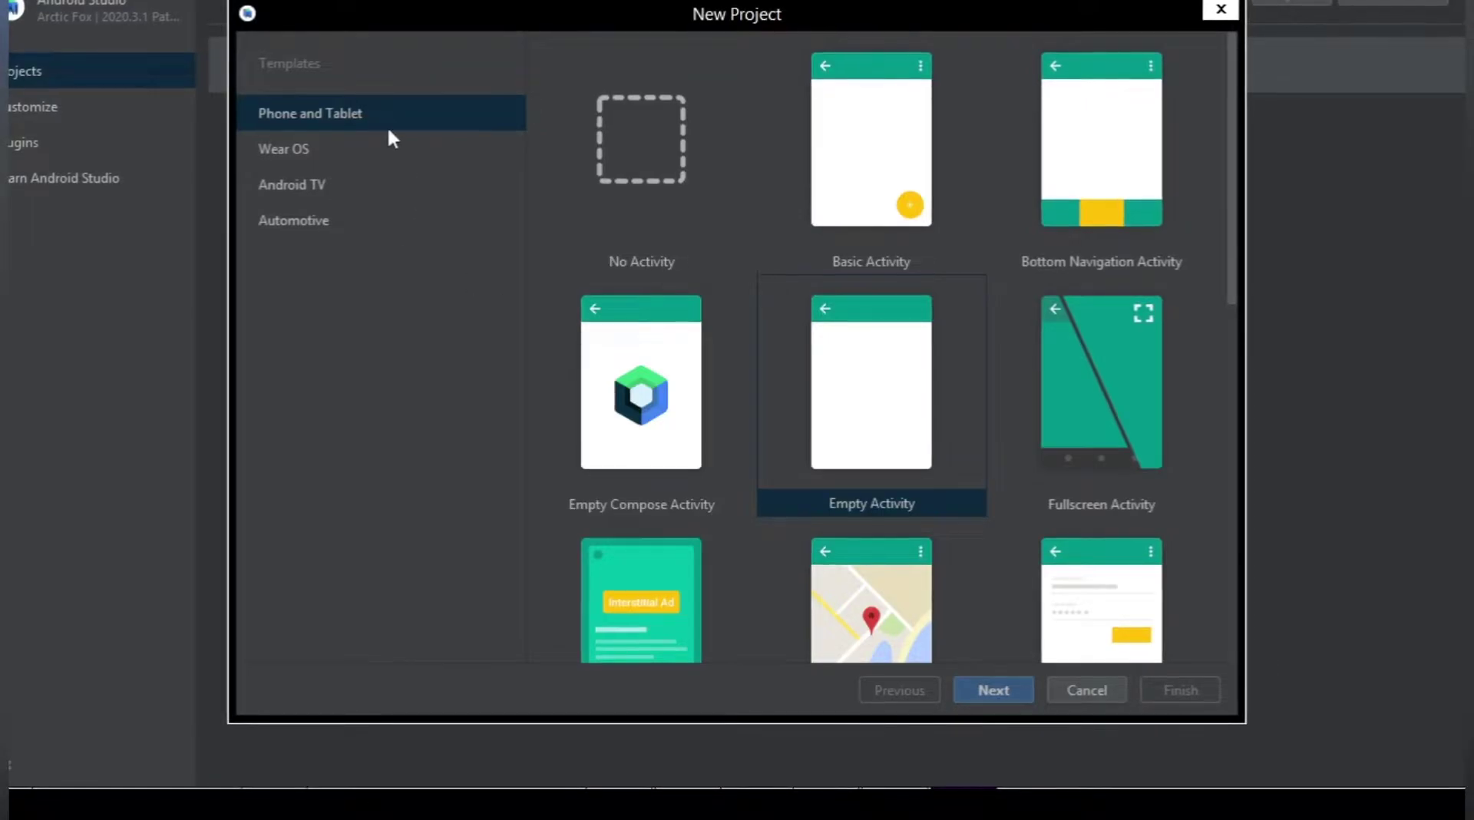
click(289, 148)
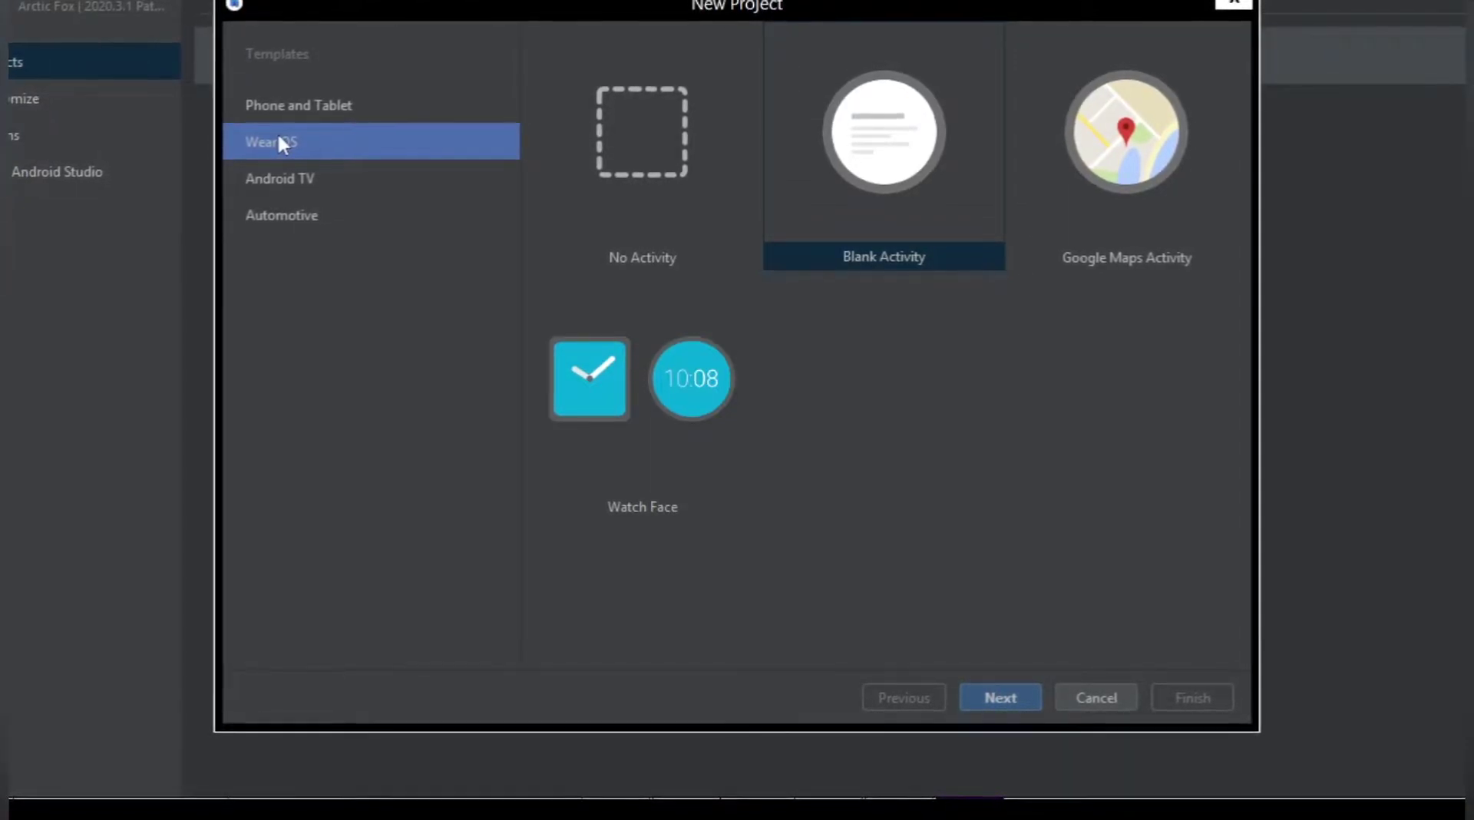
click(269, 177)
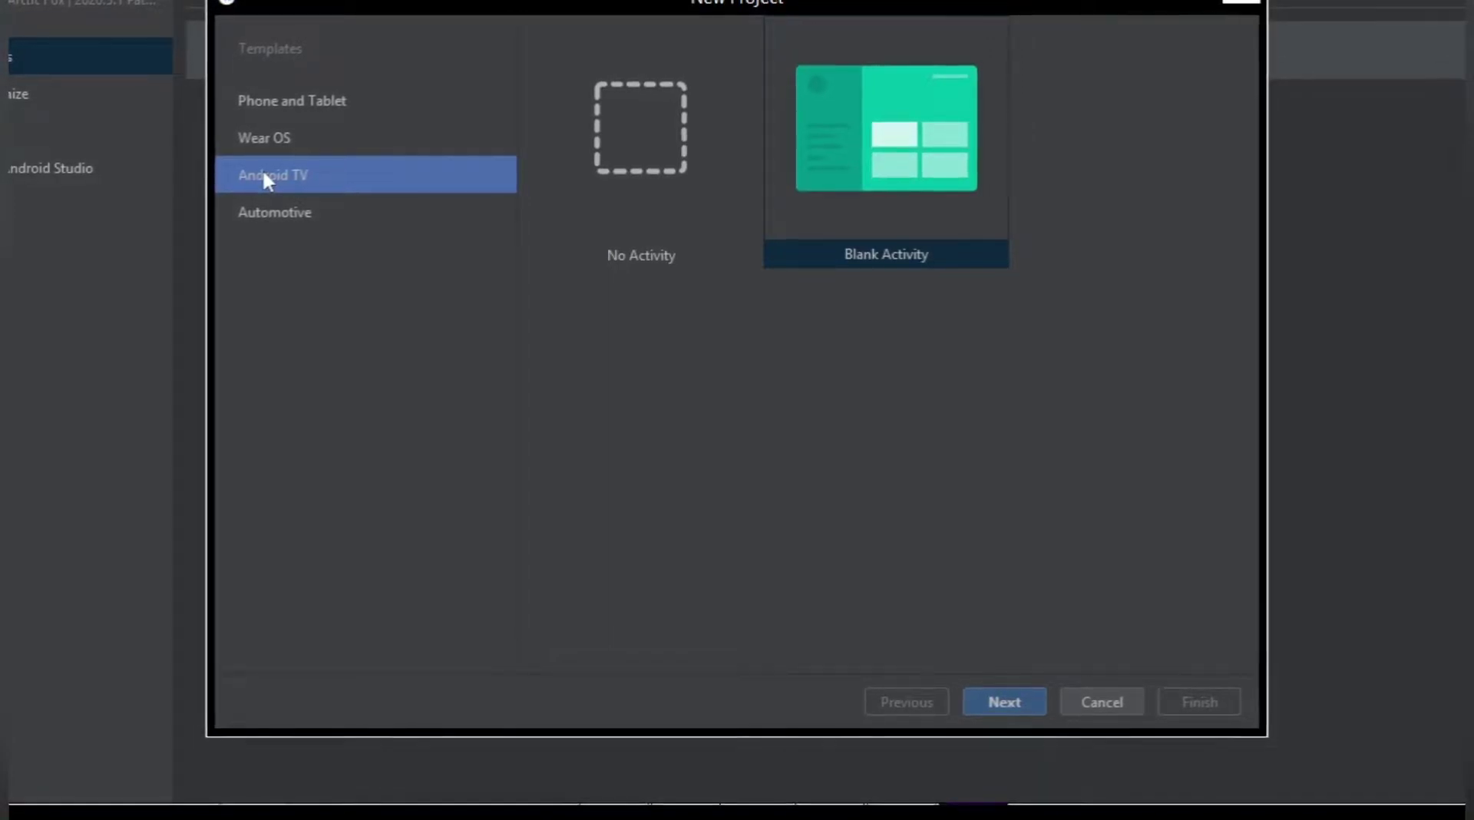
click(246, 232)
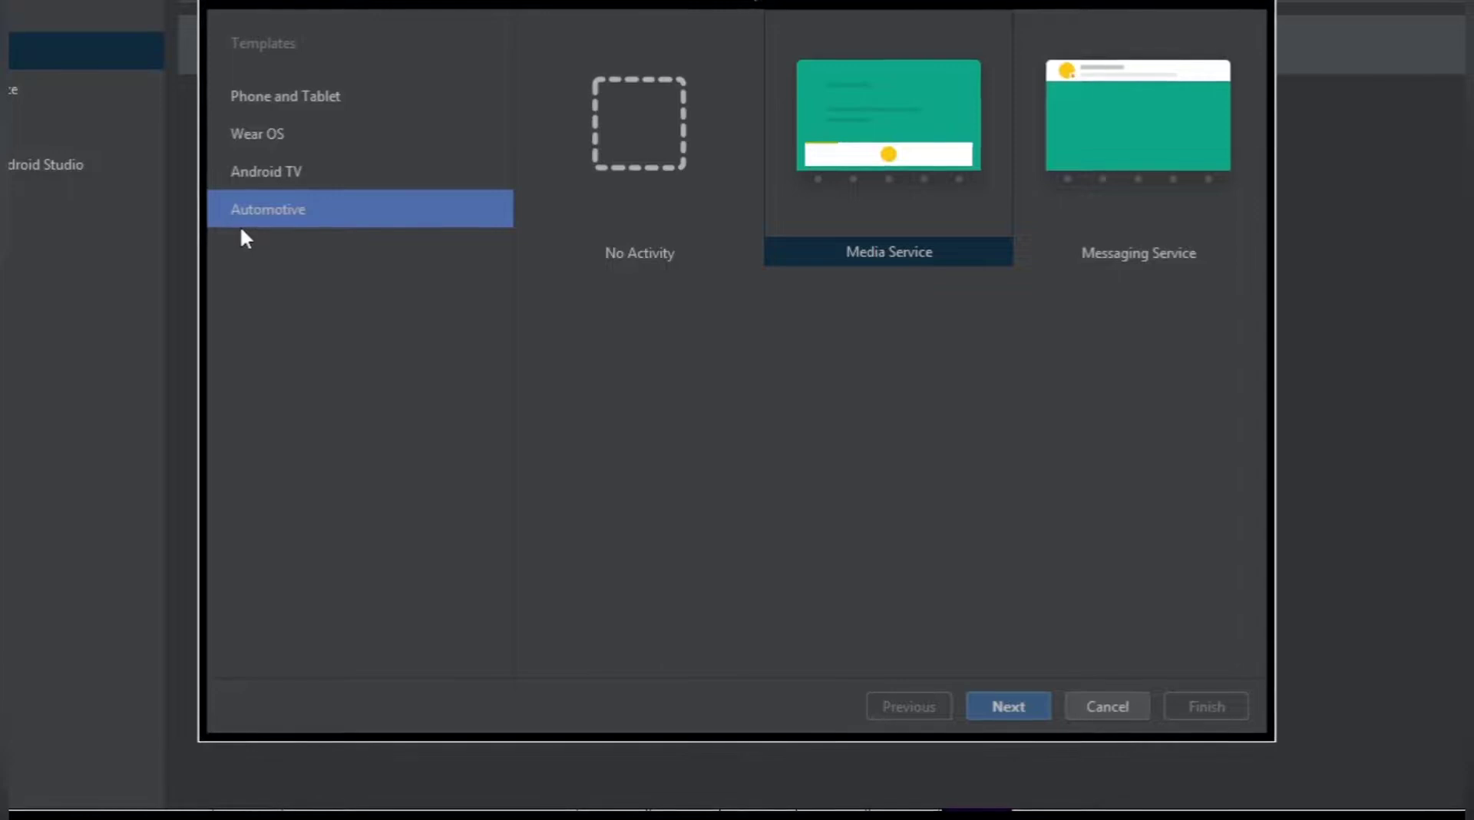
click(252, 119)
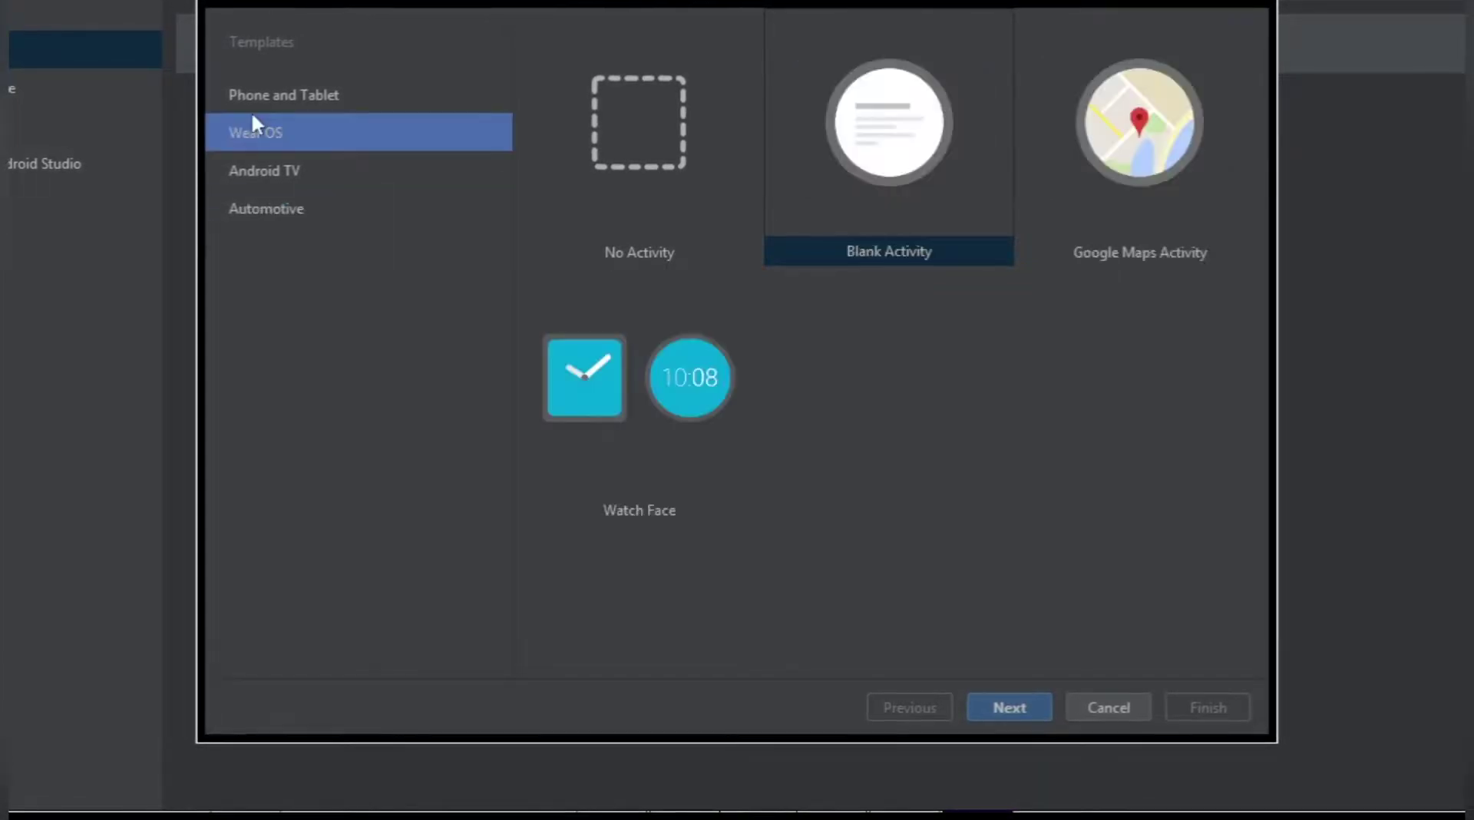
click(241, 91)
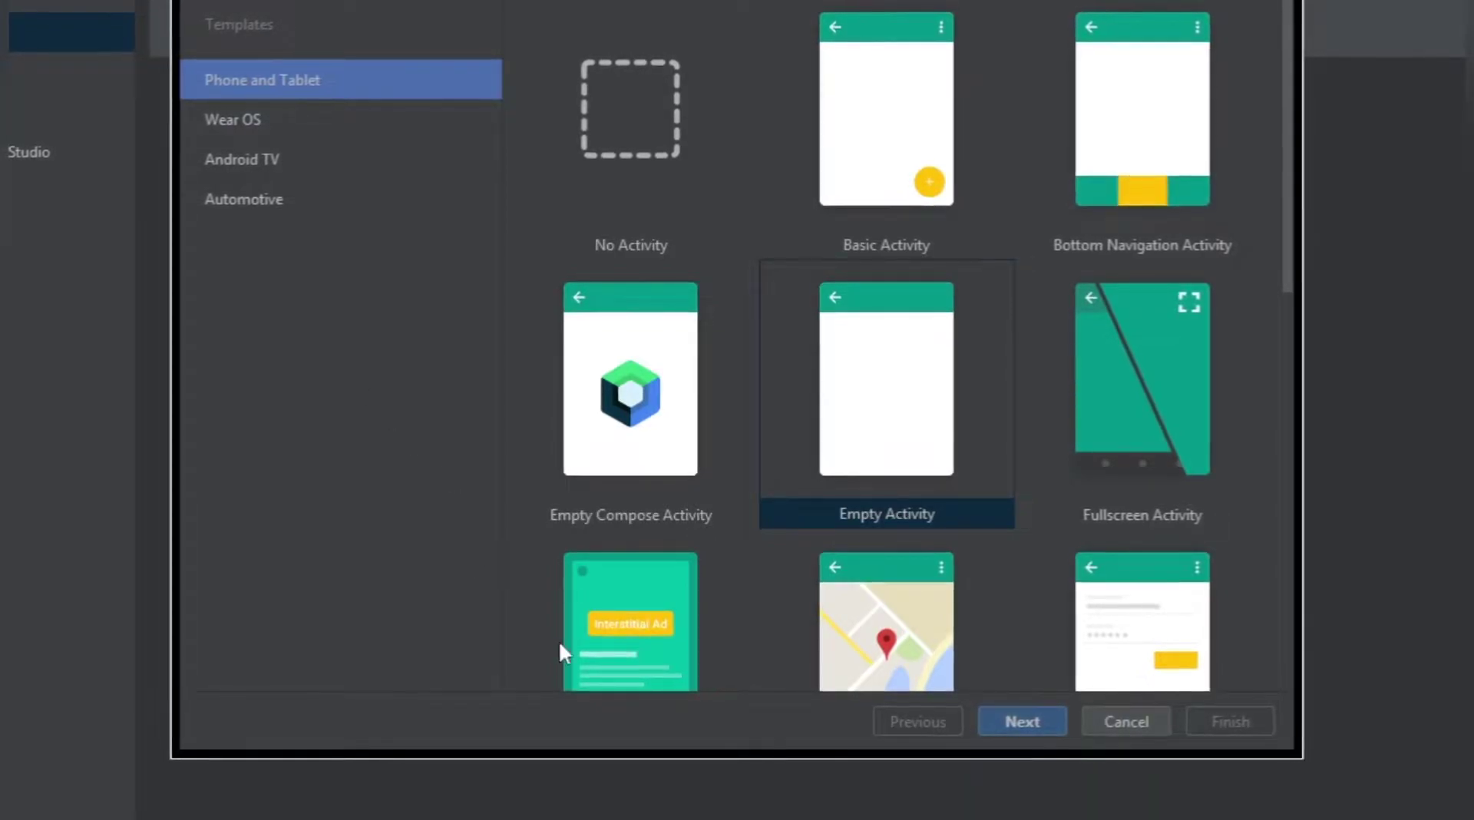
Choose the Empty Activity template and replace the default application name to create the project rolssomcult.
double_click(854, 460)
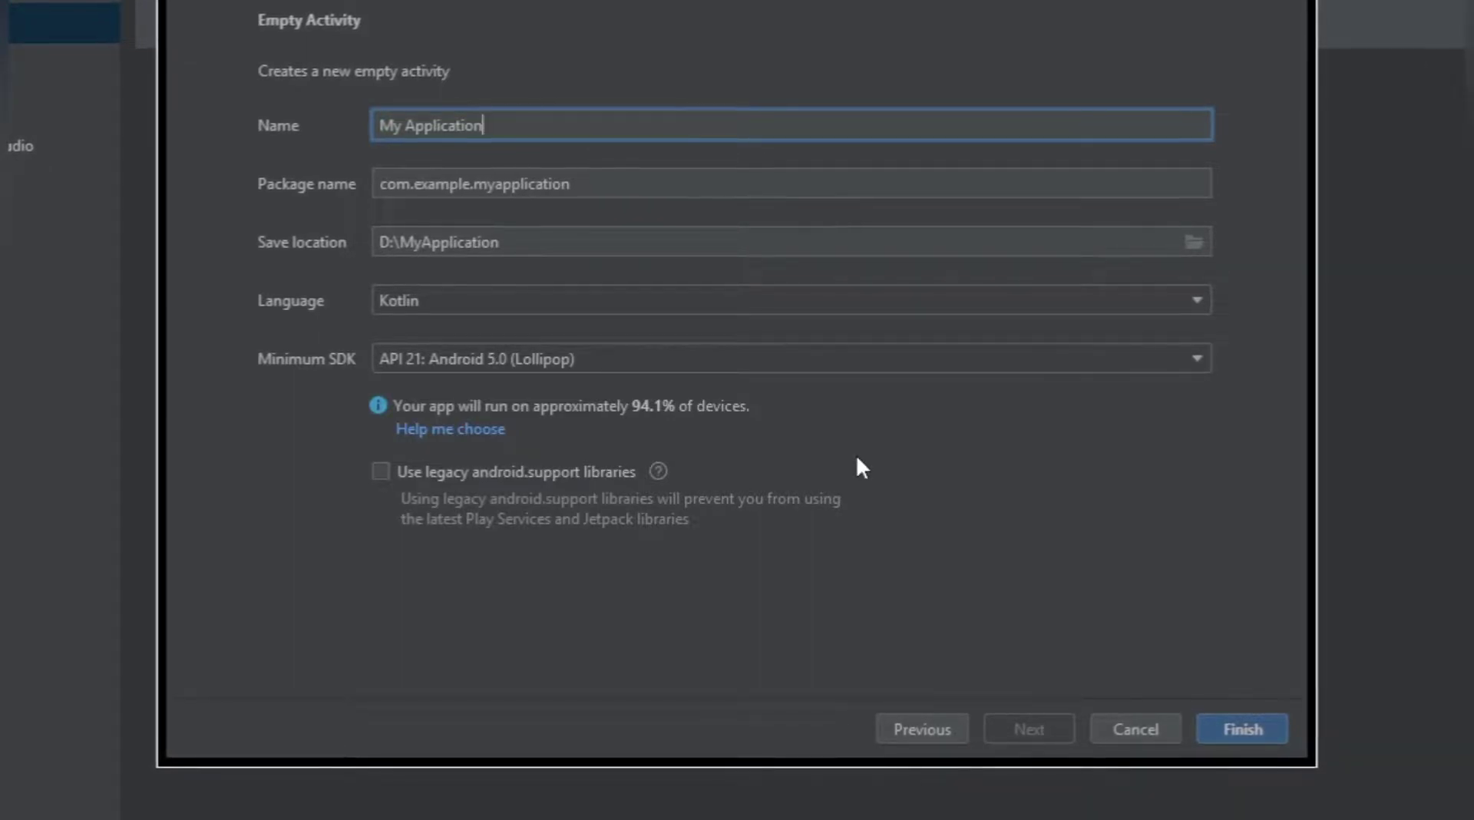
key(BackSpace)
key(BackSpace)
key(BackSpace)
key(BackSpace)
key(BackSpace)
key(BackSpace)
key(BackSpace)
key(BackSpace)
key(BackSpace)
key(BackSpace)
key(BackSpace)
key(BackSpace)
key(BackSpace)
key(BackSpace)
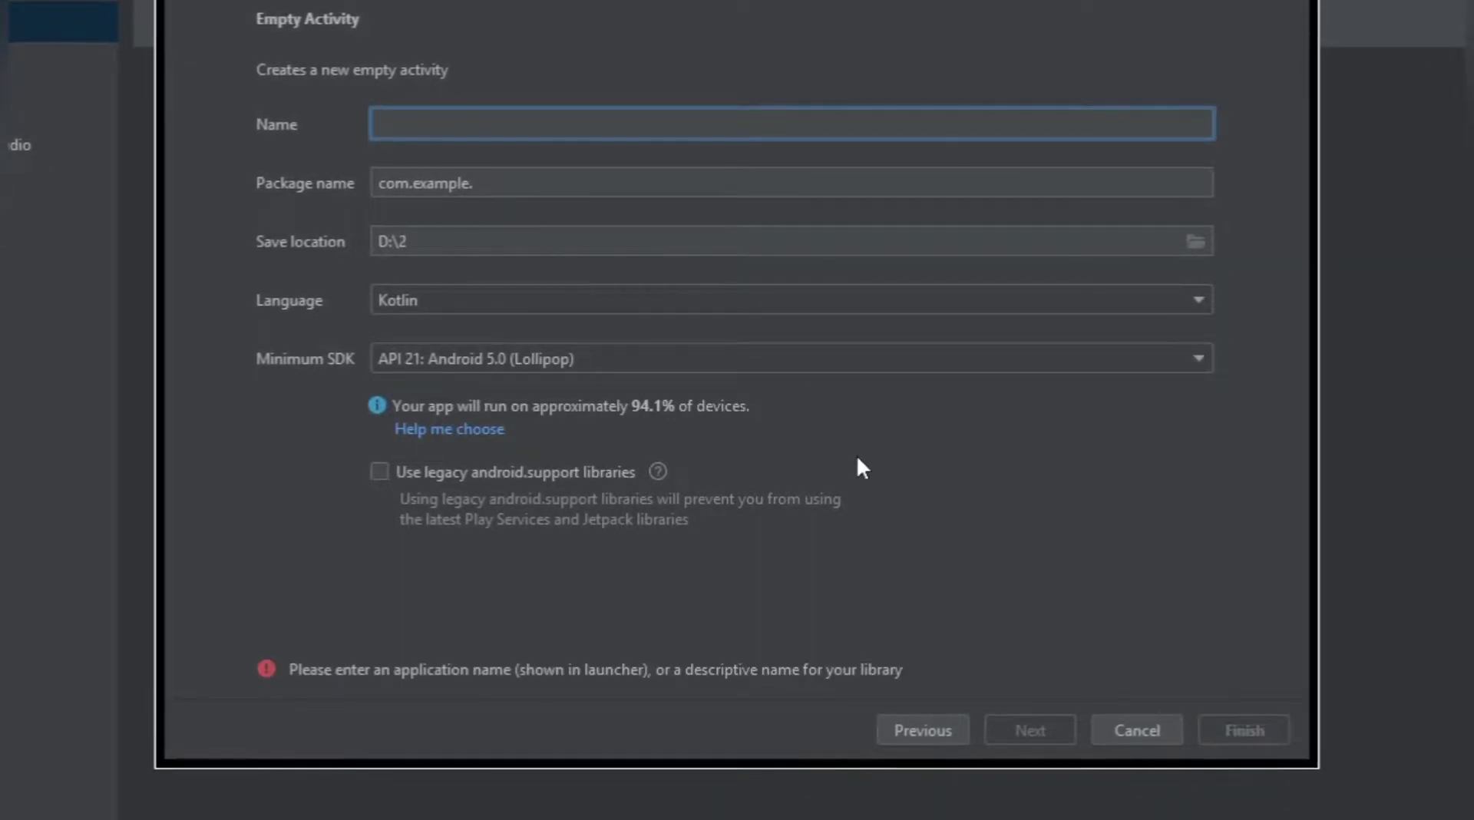
text(rol)
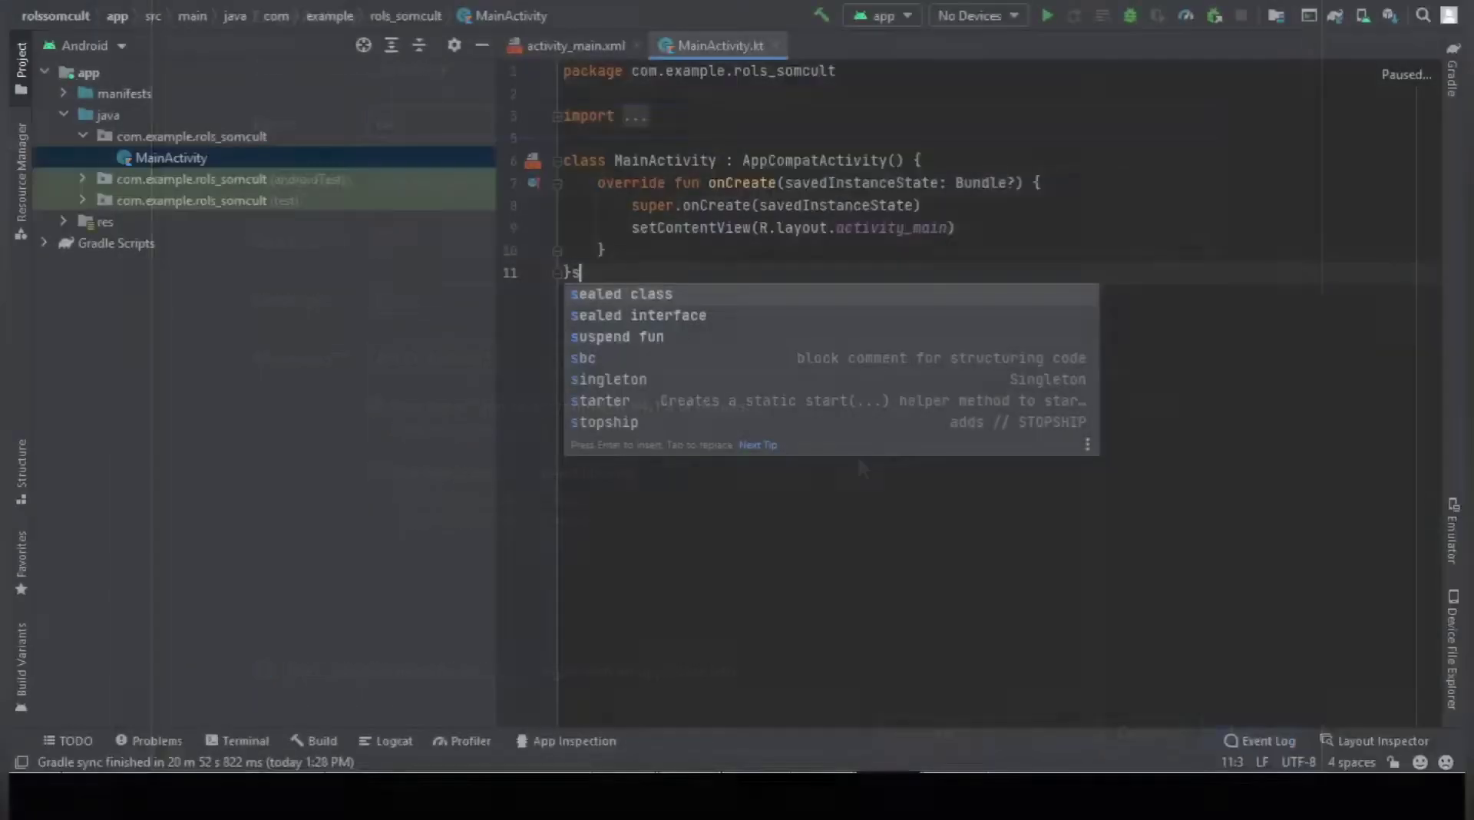
Delete the stray letter s after the final closing brace in MainActivity.kt.
key(BackSpace)
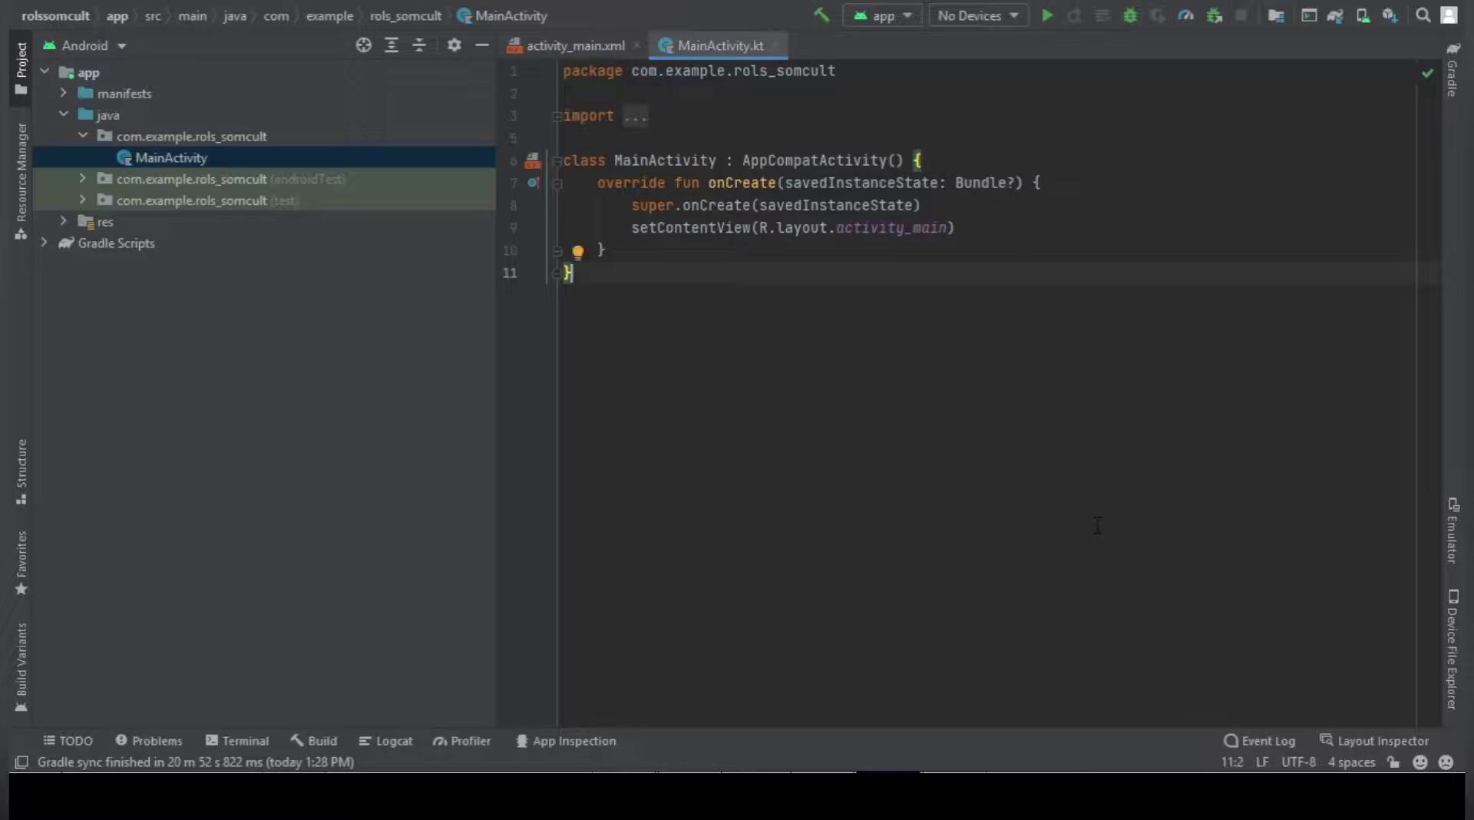
Hide and show the Project tool window several times, leaving it open.
click(24, 66)
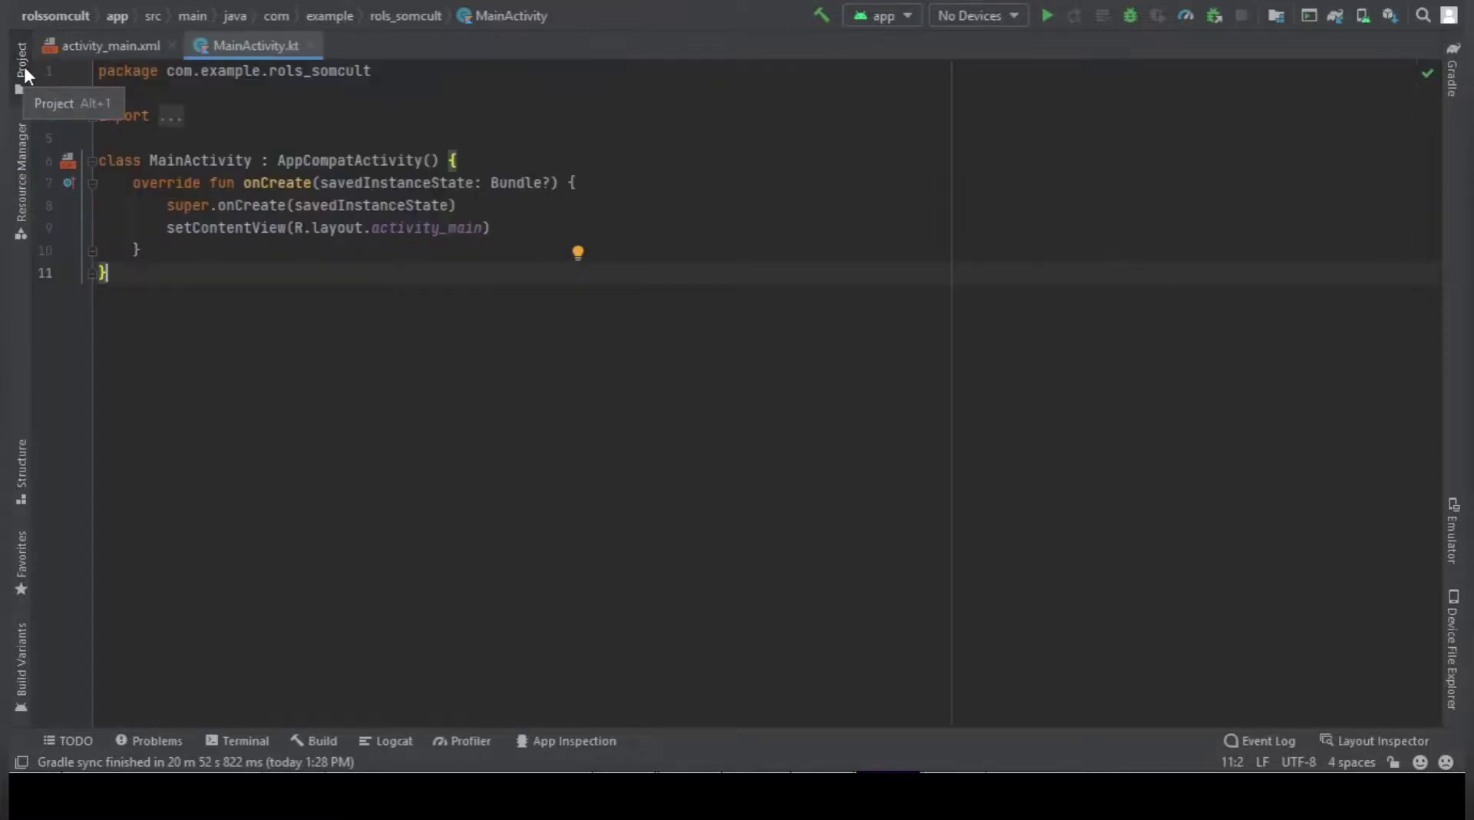
click(24, 66)
click(24, 66)
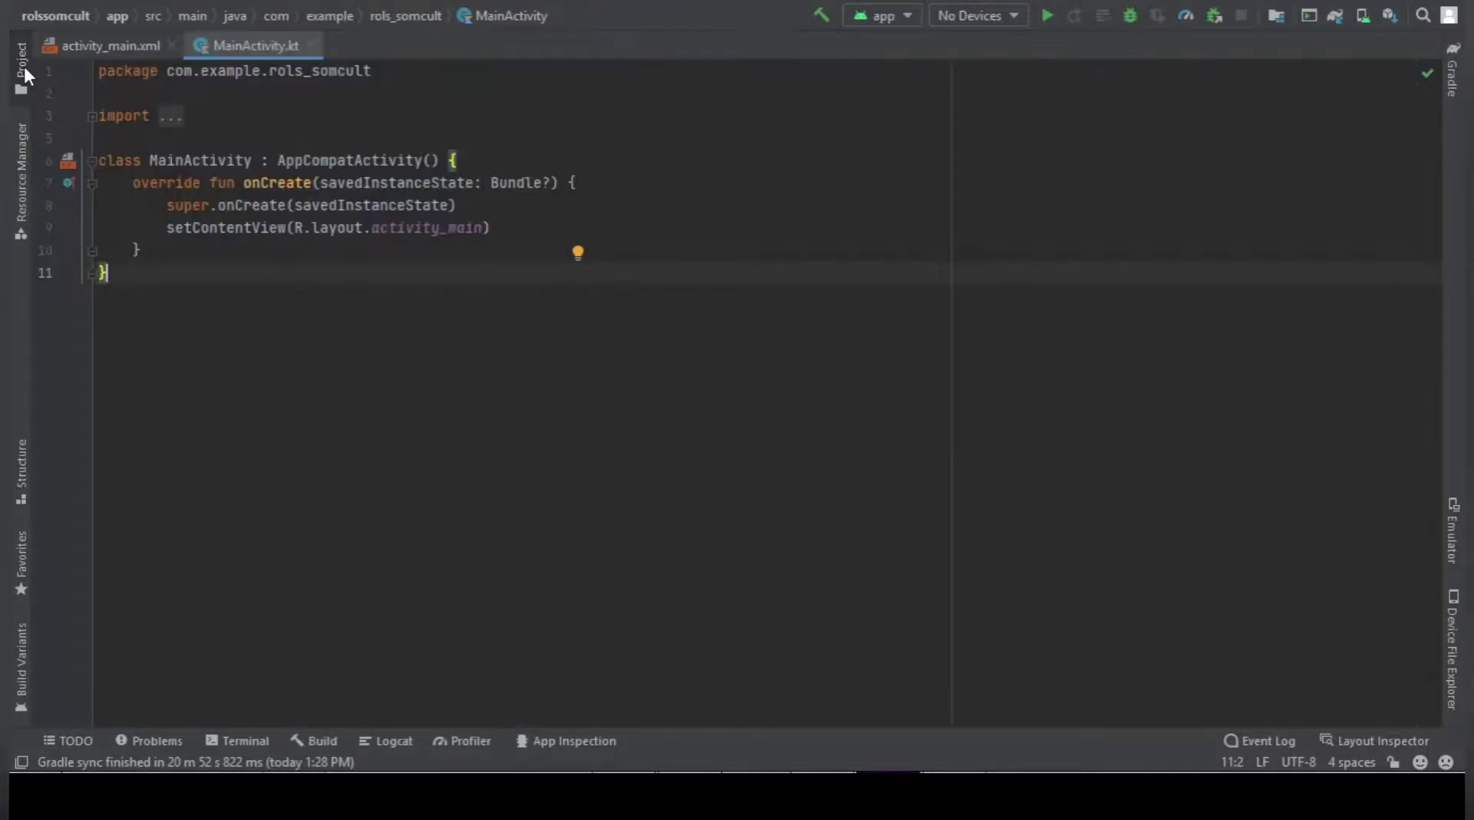
click(25, 66)
click(25, 66)
click(25, 66)
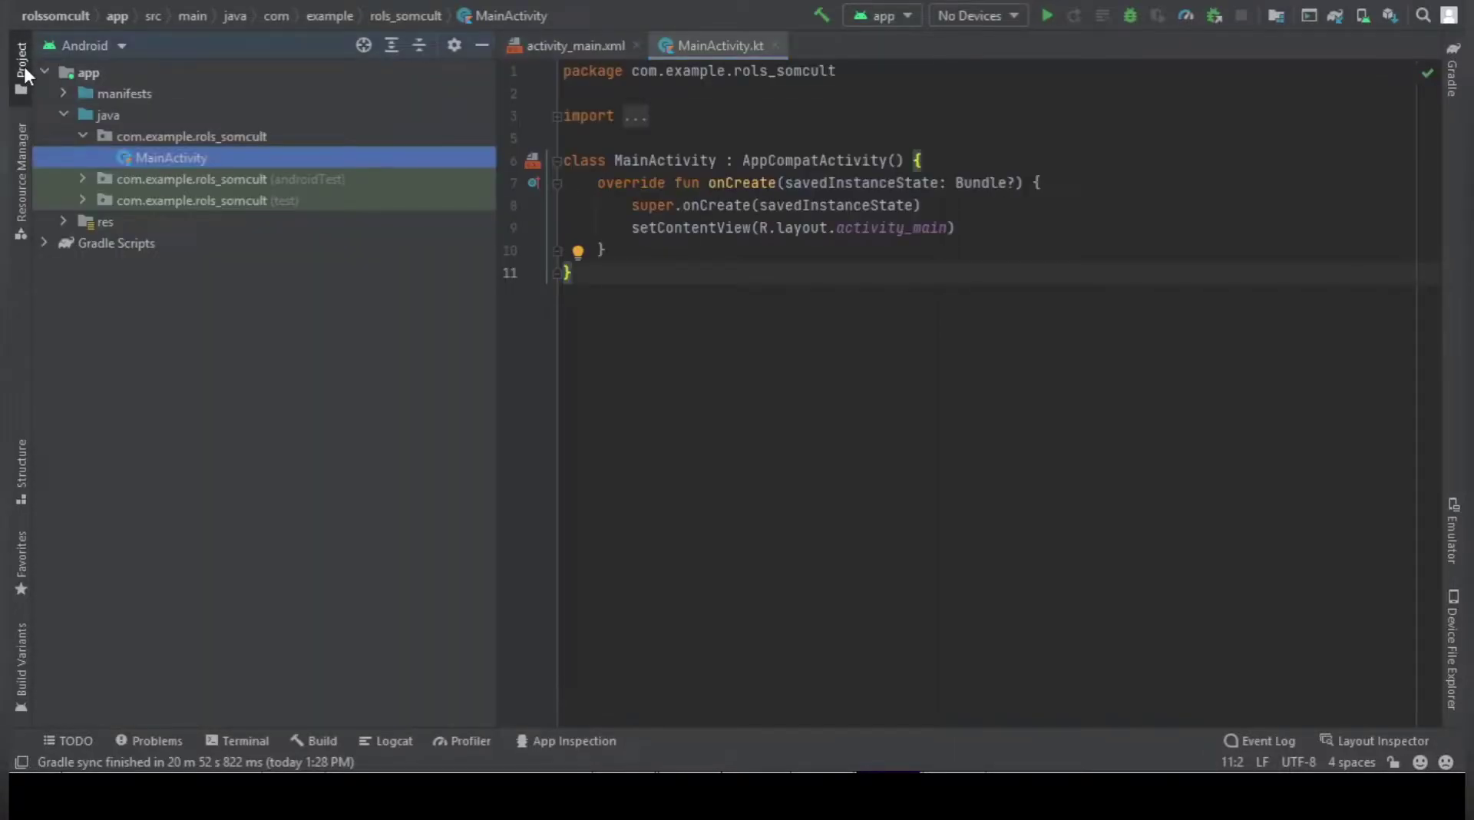
click(25, 66)
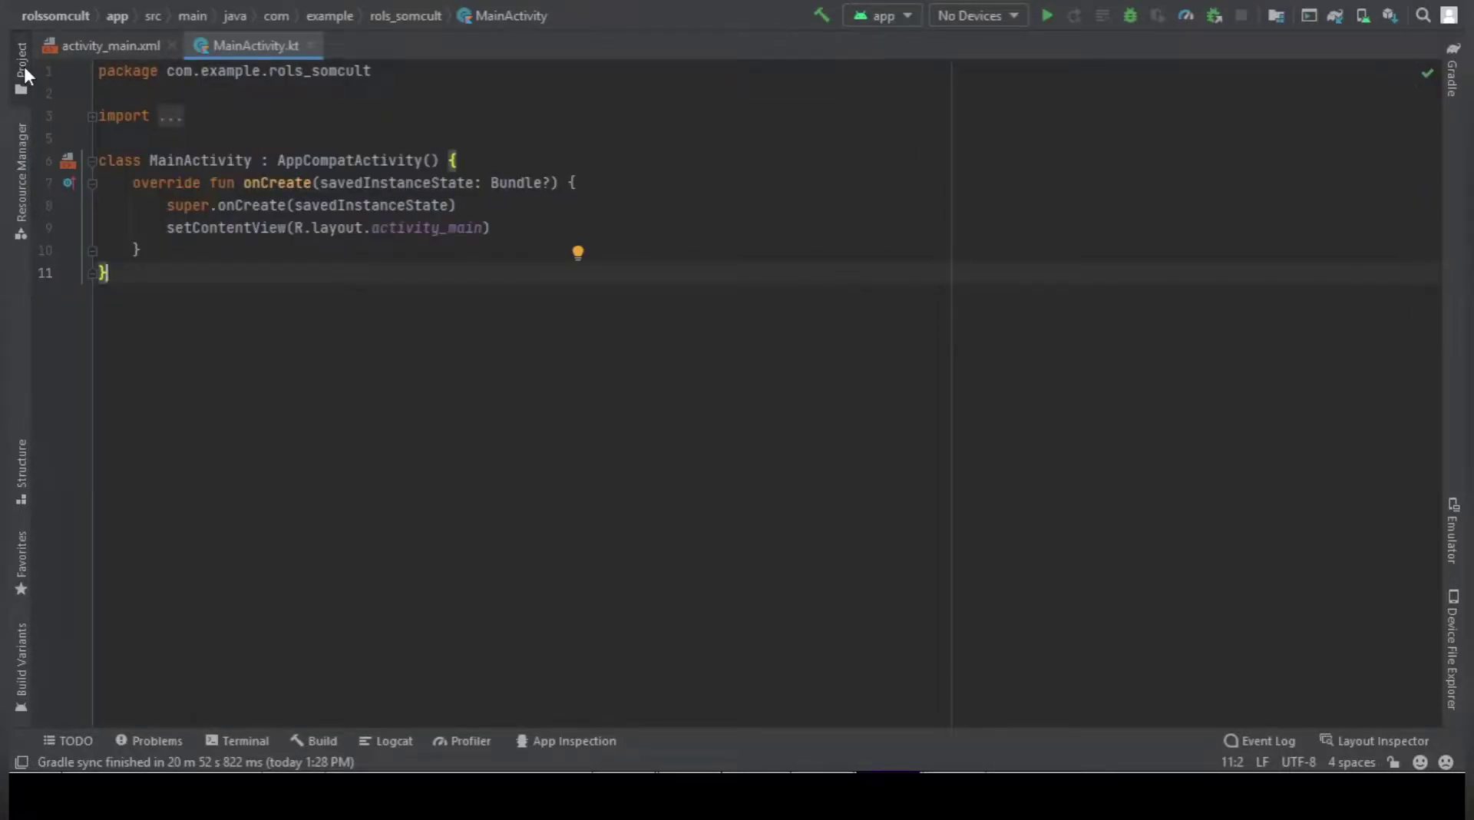
click(24, 66)
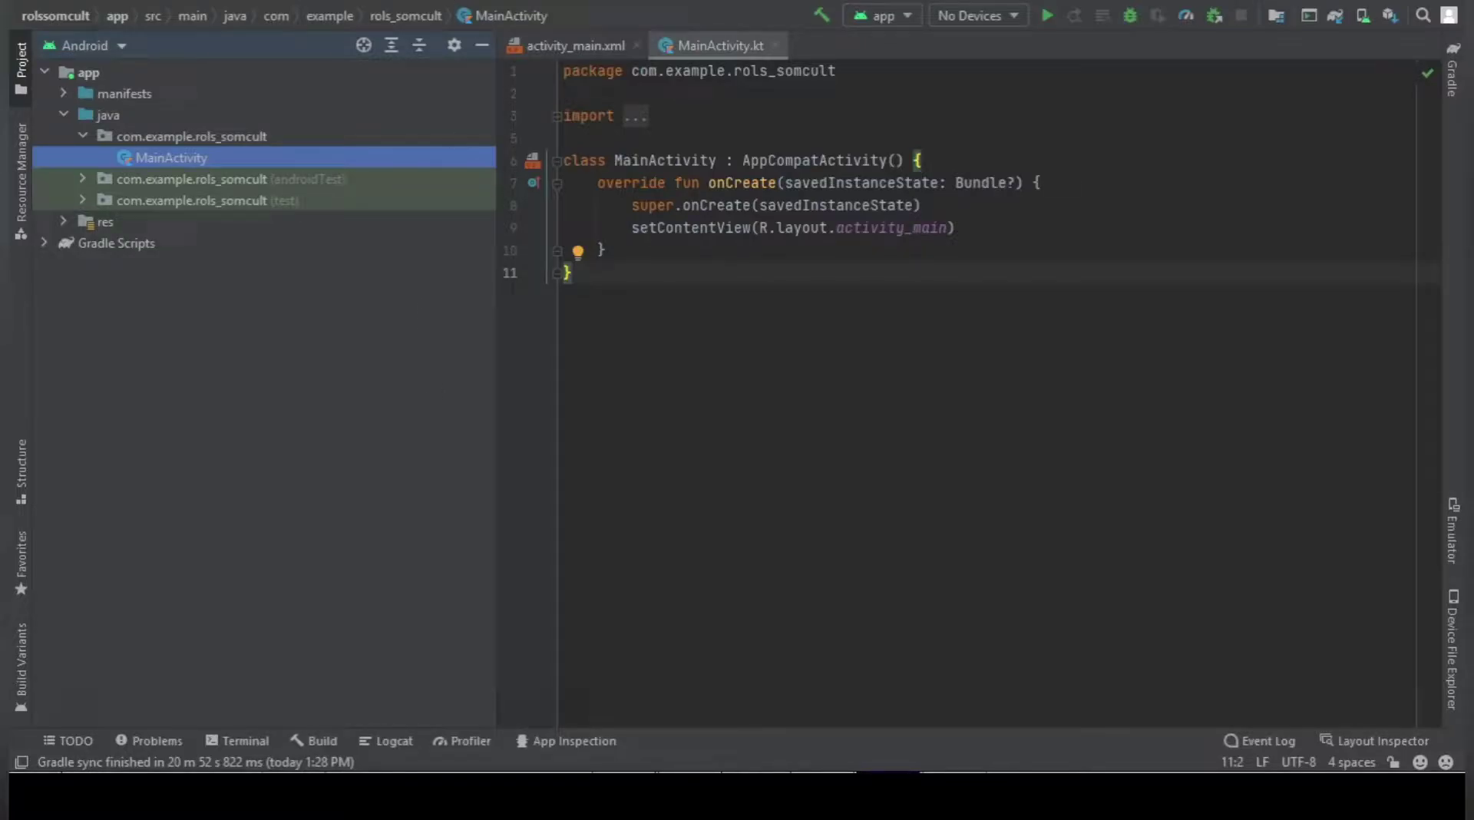
Open the SDK Manager and look through the full list of Android SDK platforms, including Android 11.0 (R).
key(alt+t)
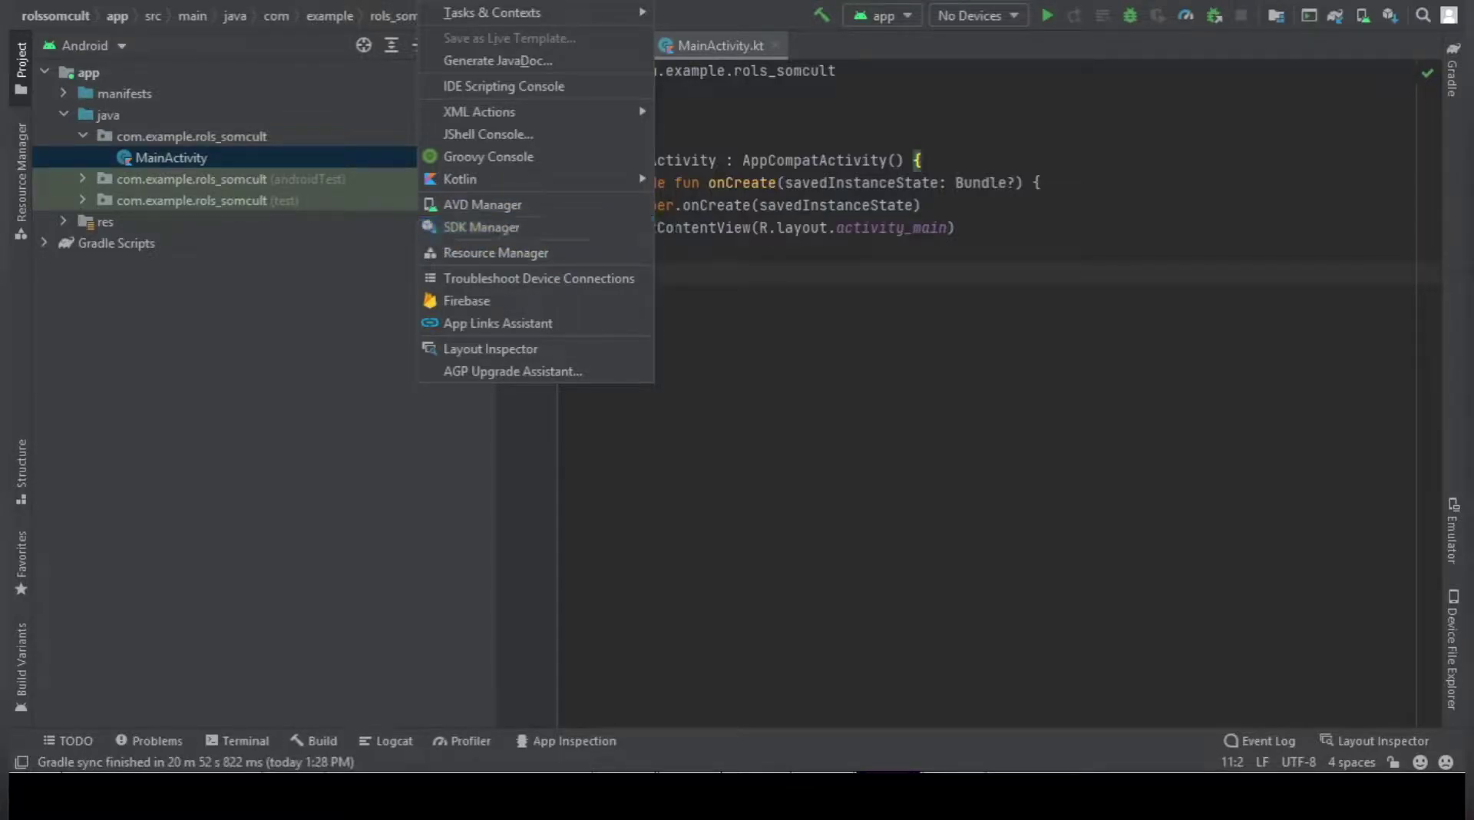
click(774, 351)
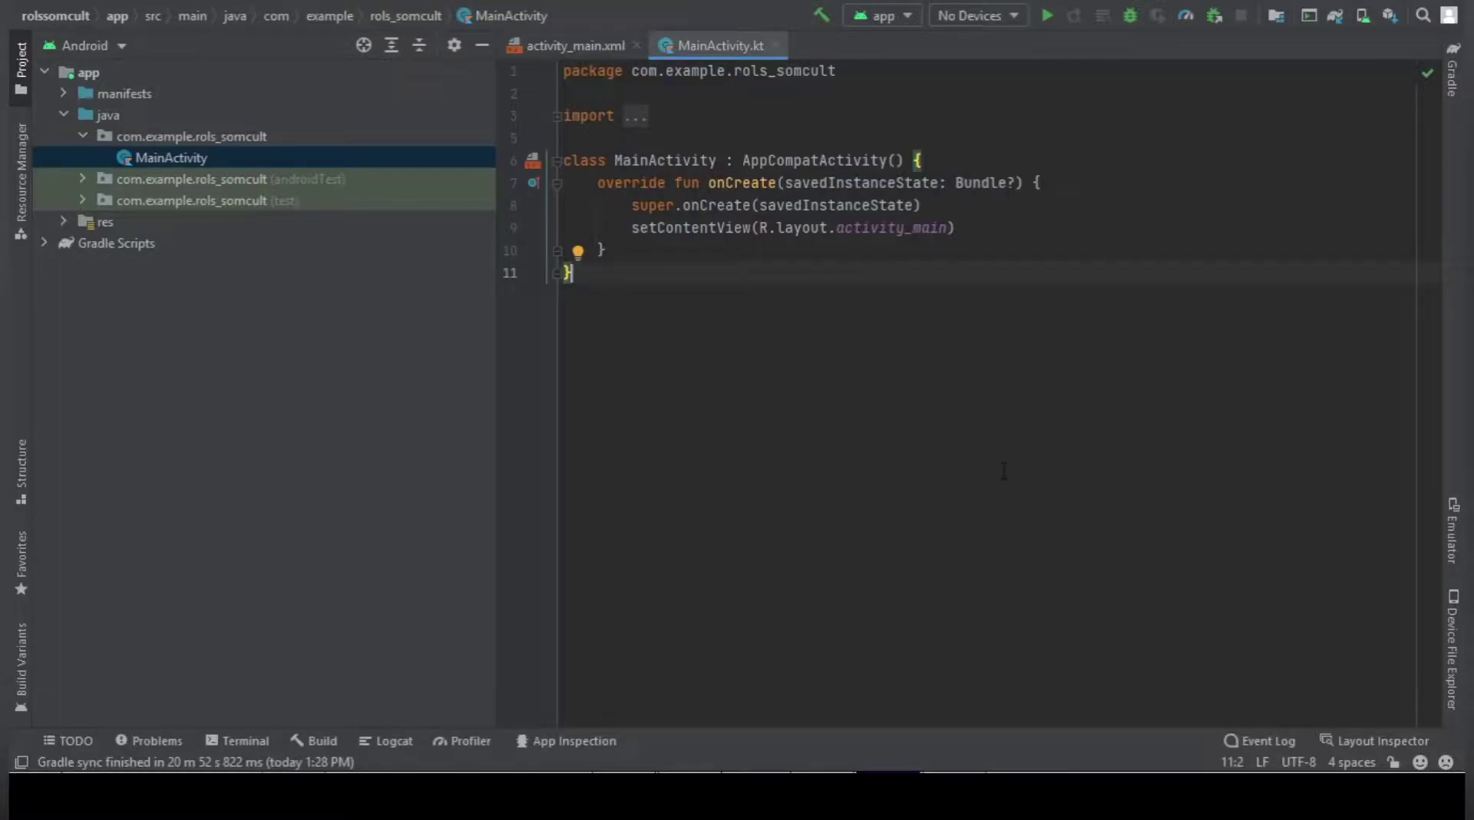
click(1390, 14)
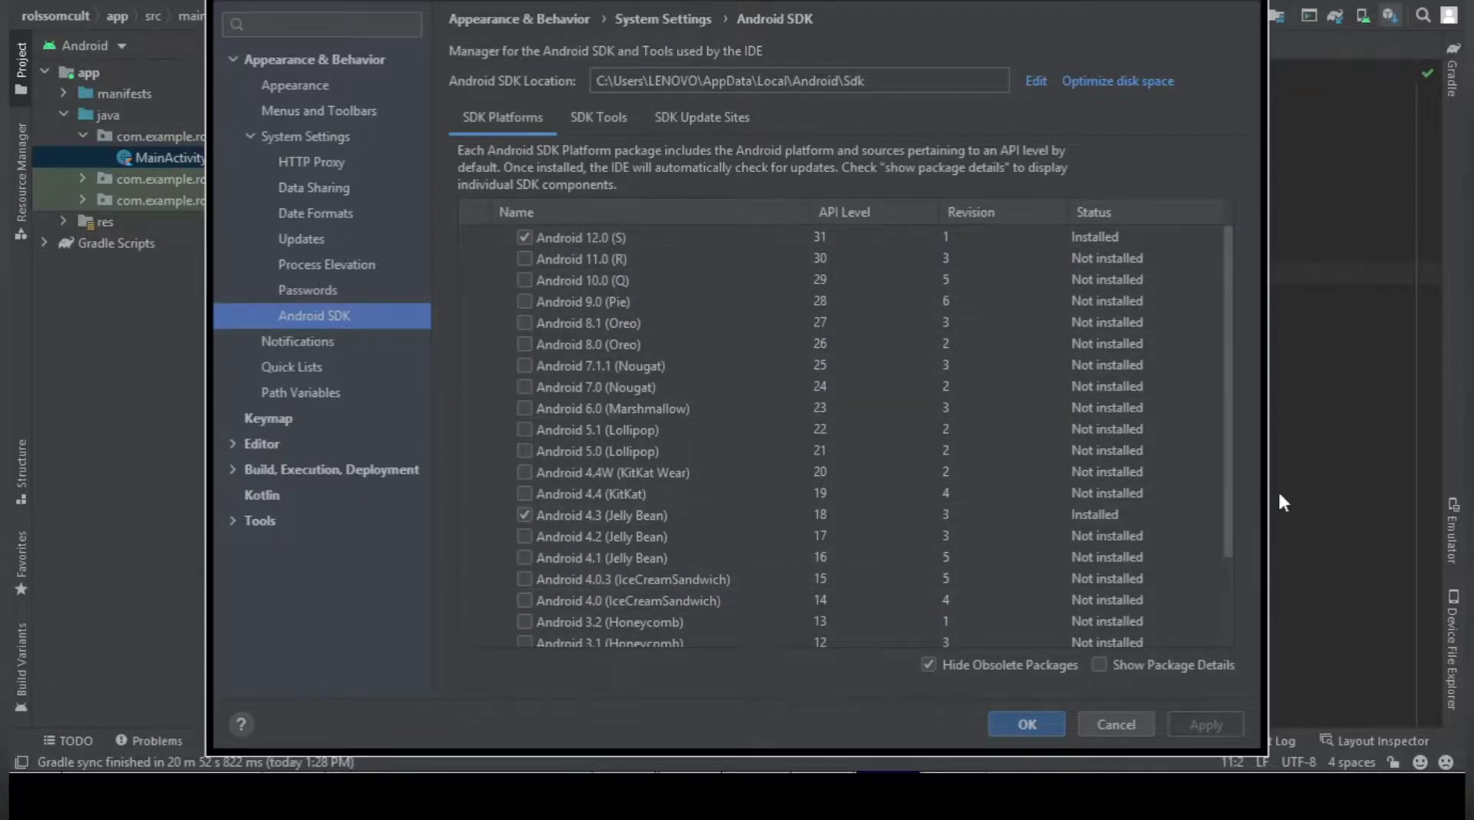
drag(1226, 508, 1224, 716)
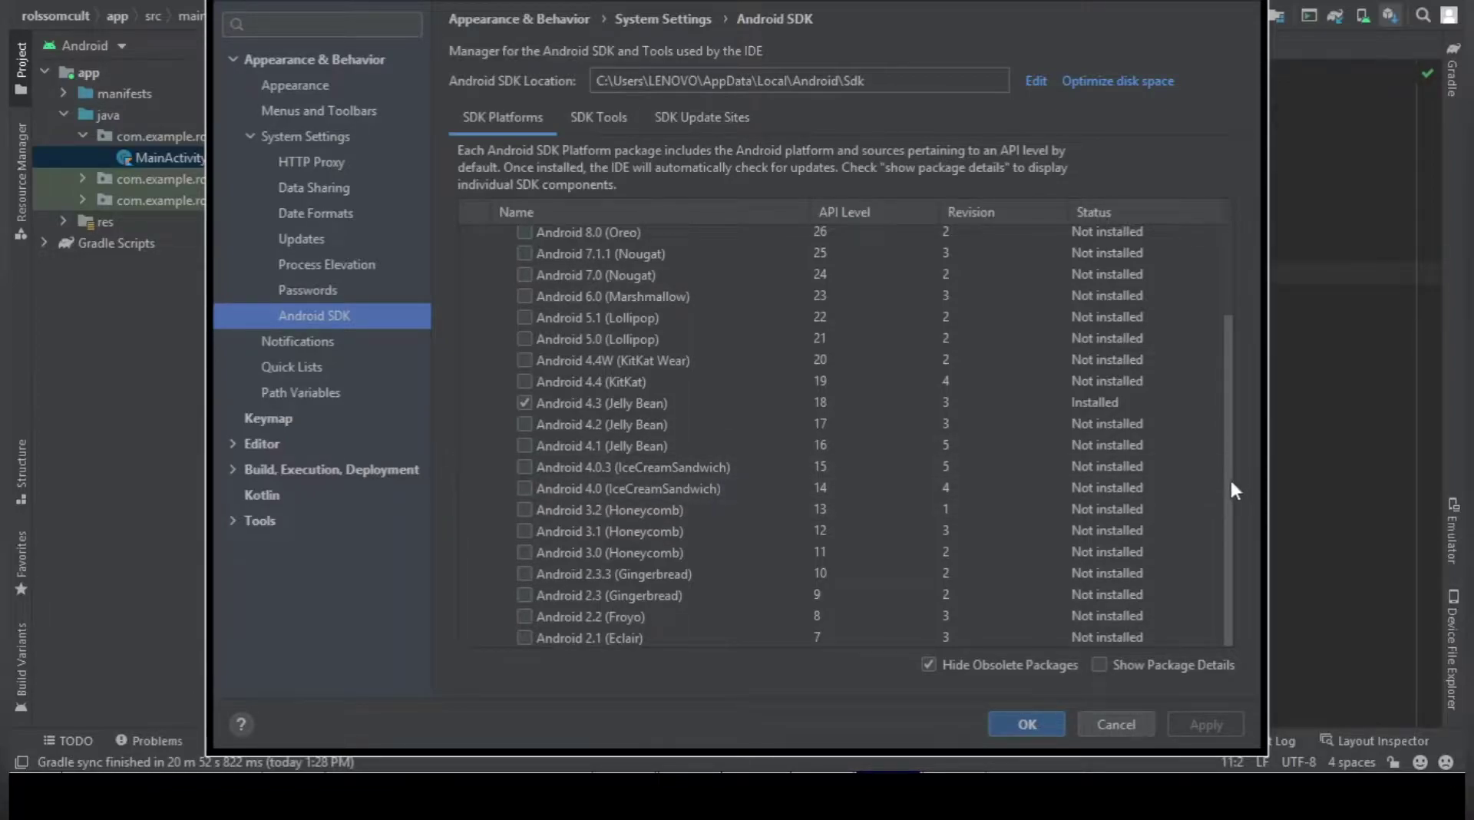
drag(1227, 476, 1229, 331)
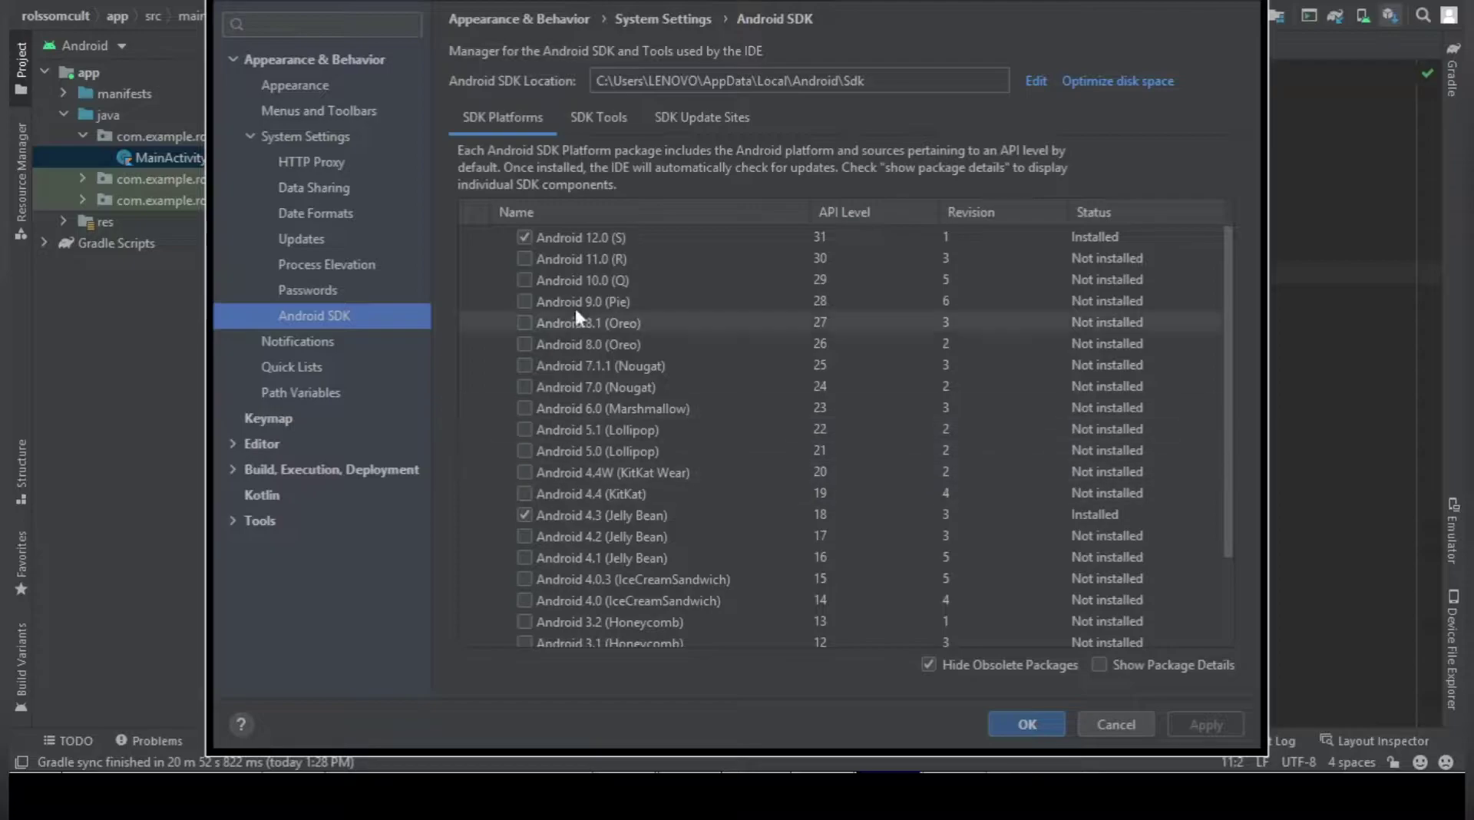
click(582, 282)
click(605, 261)
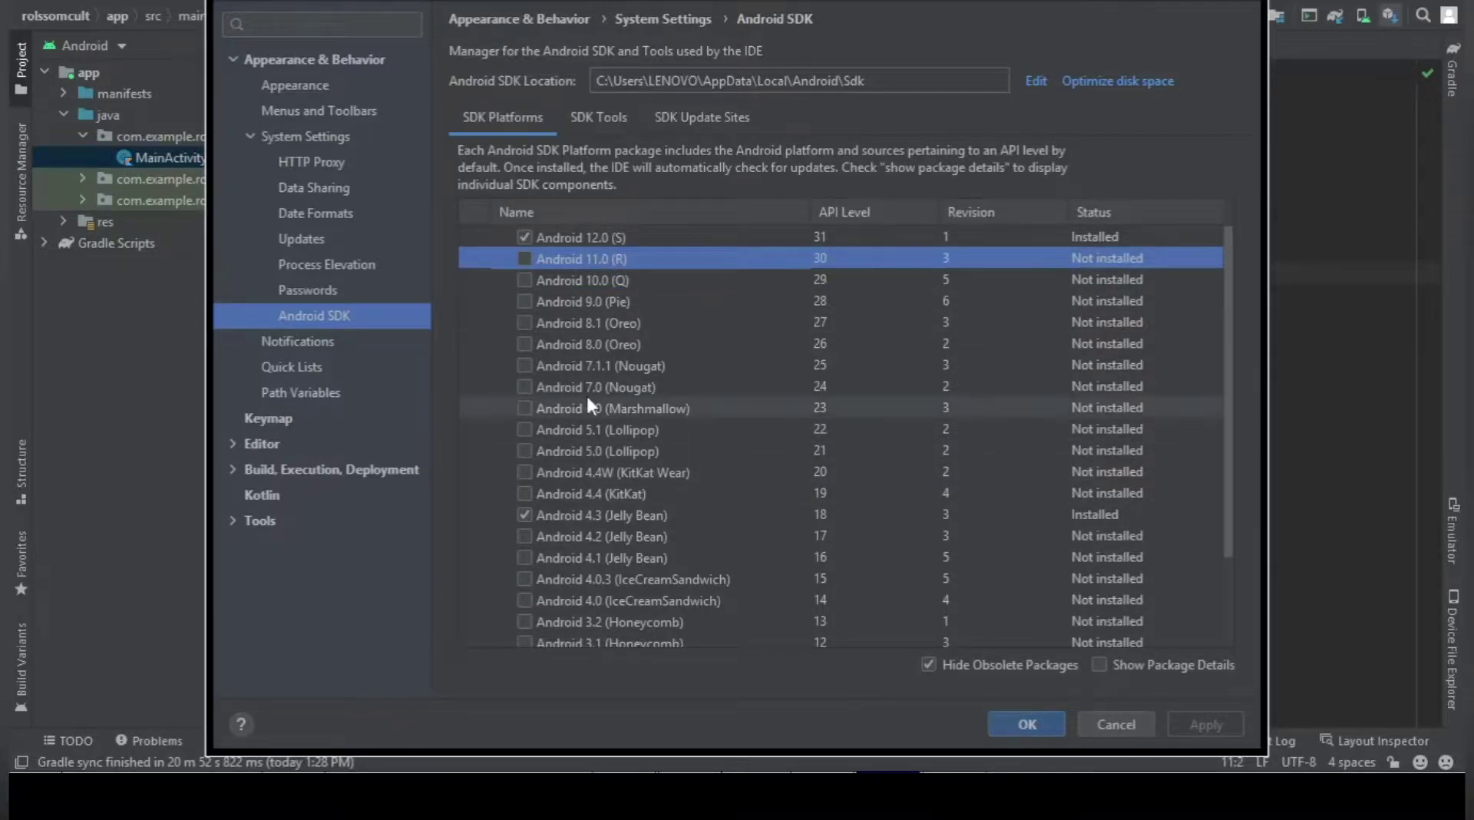
Mark the Android 4.4 (KitKat), 4.4W (KitKat Wear) and 5.0 (Lollipop) SDK platforms for installation.
click(524, 492)
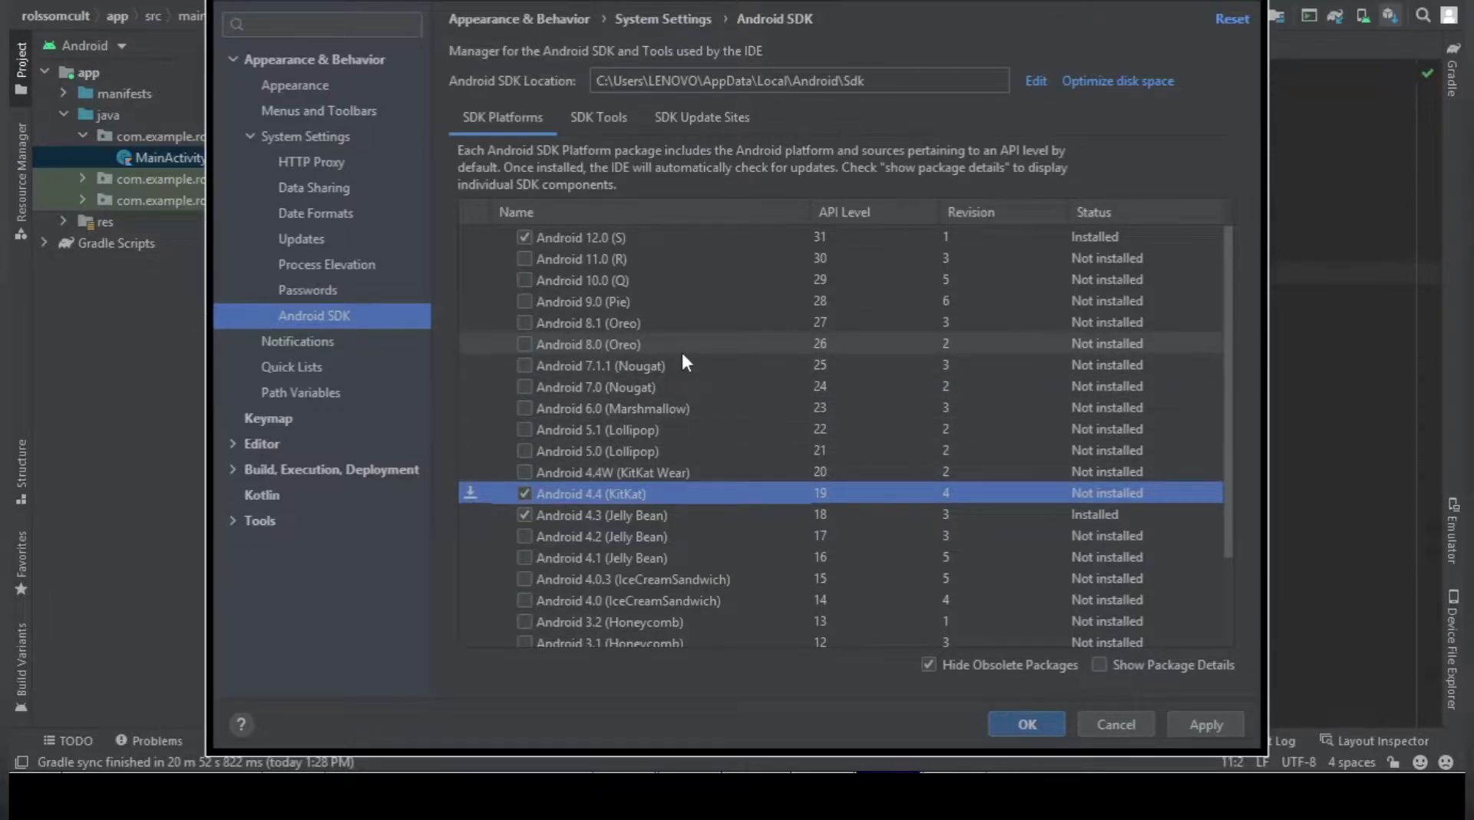
click(645, 242)
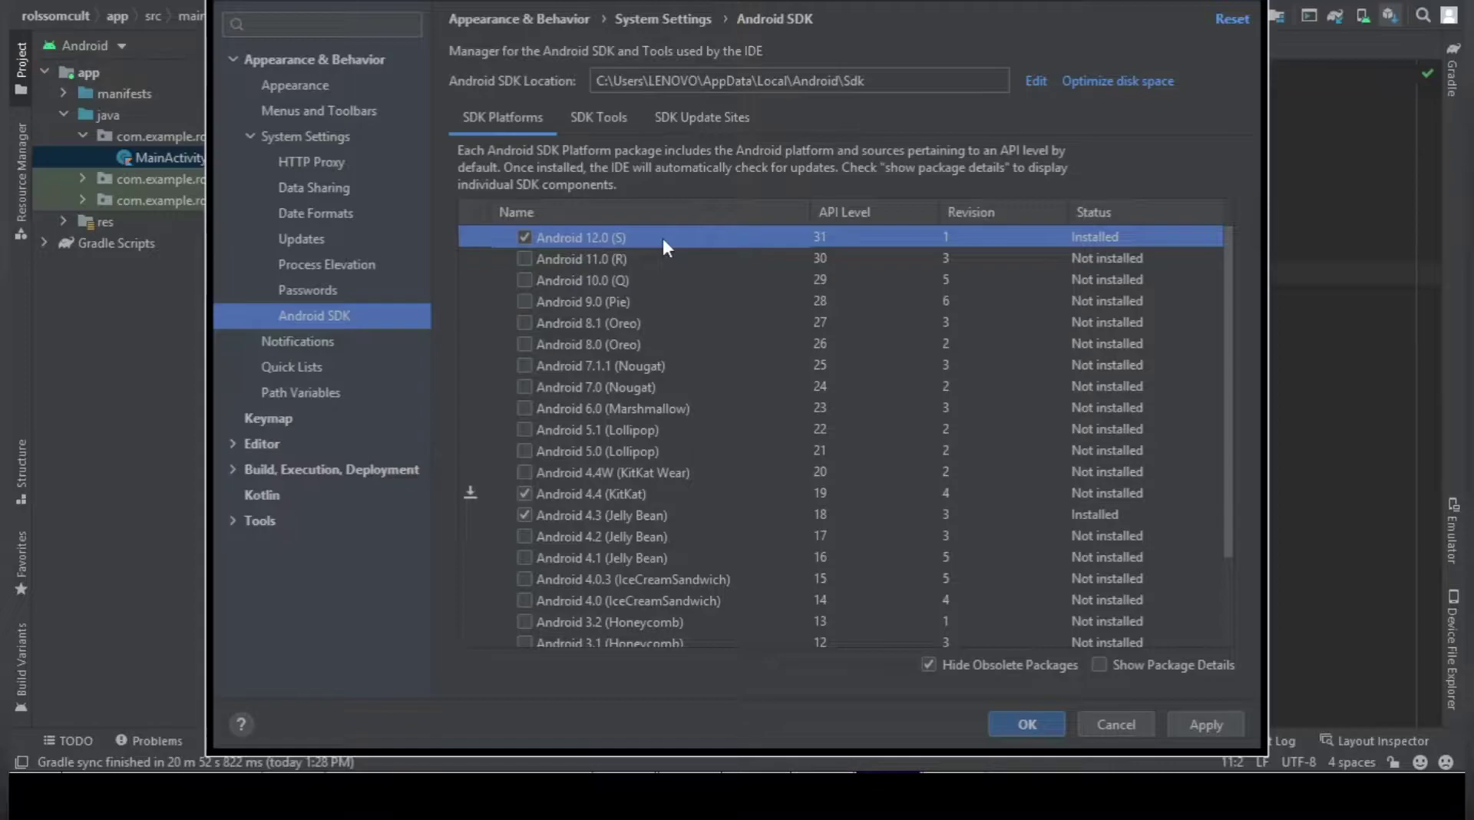
click(524, 473)
click(525, 451)
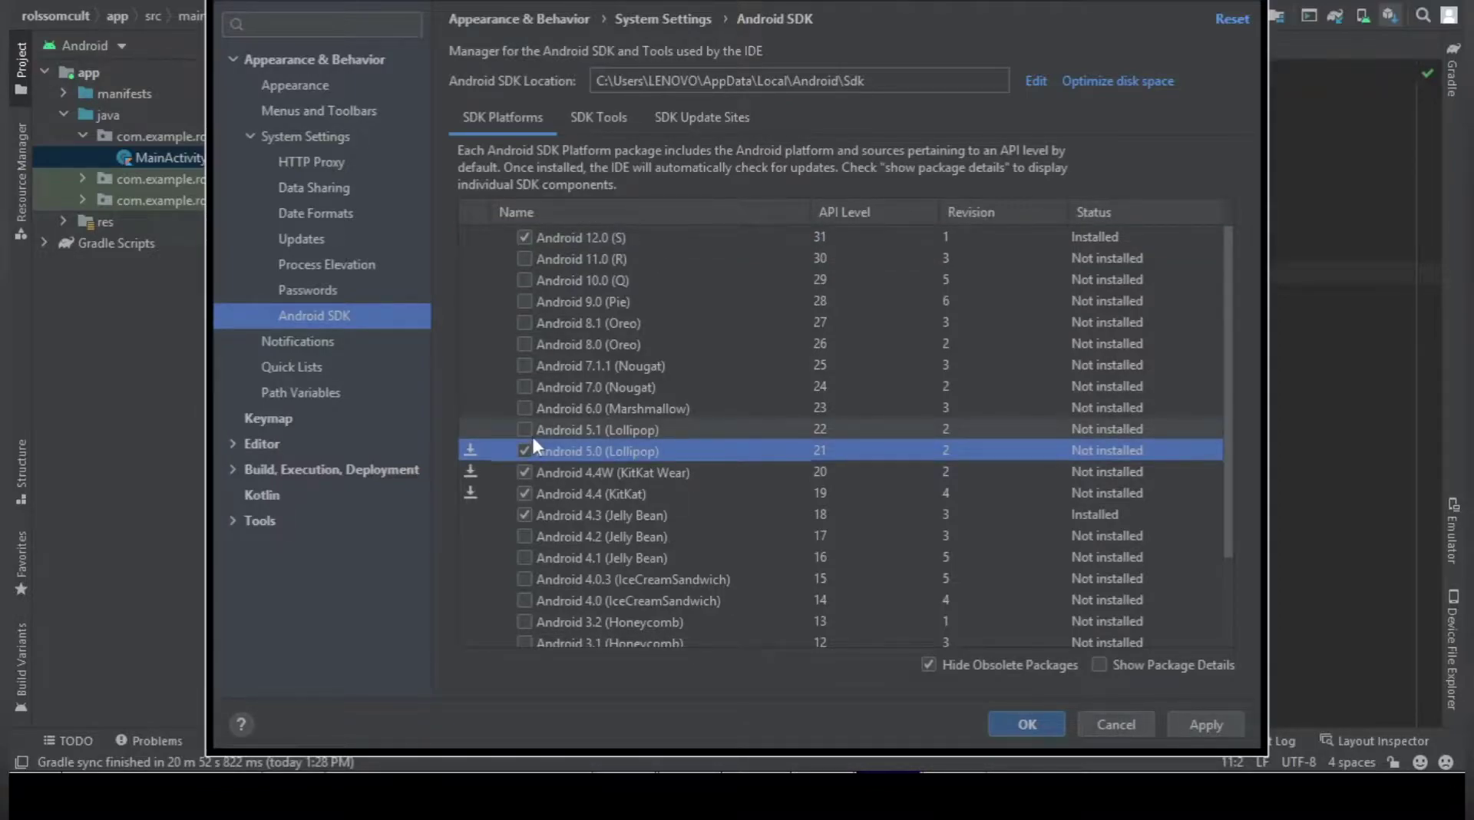
click(533, 436)
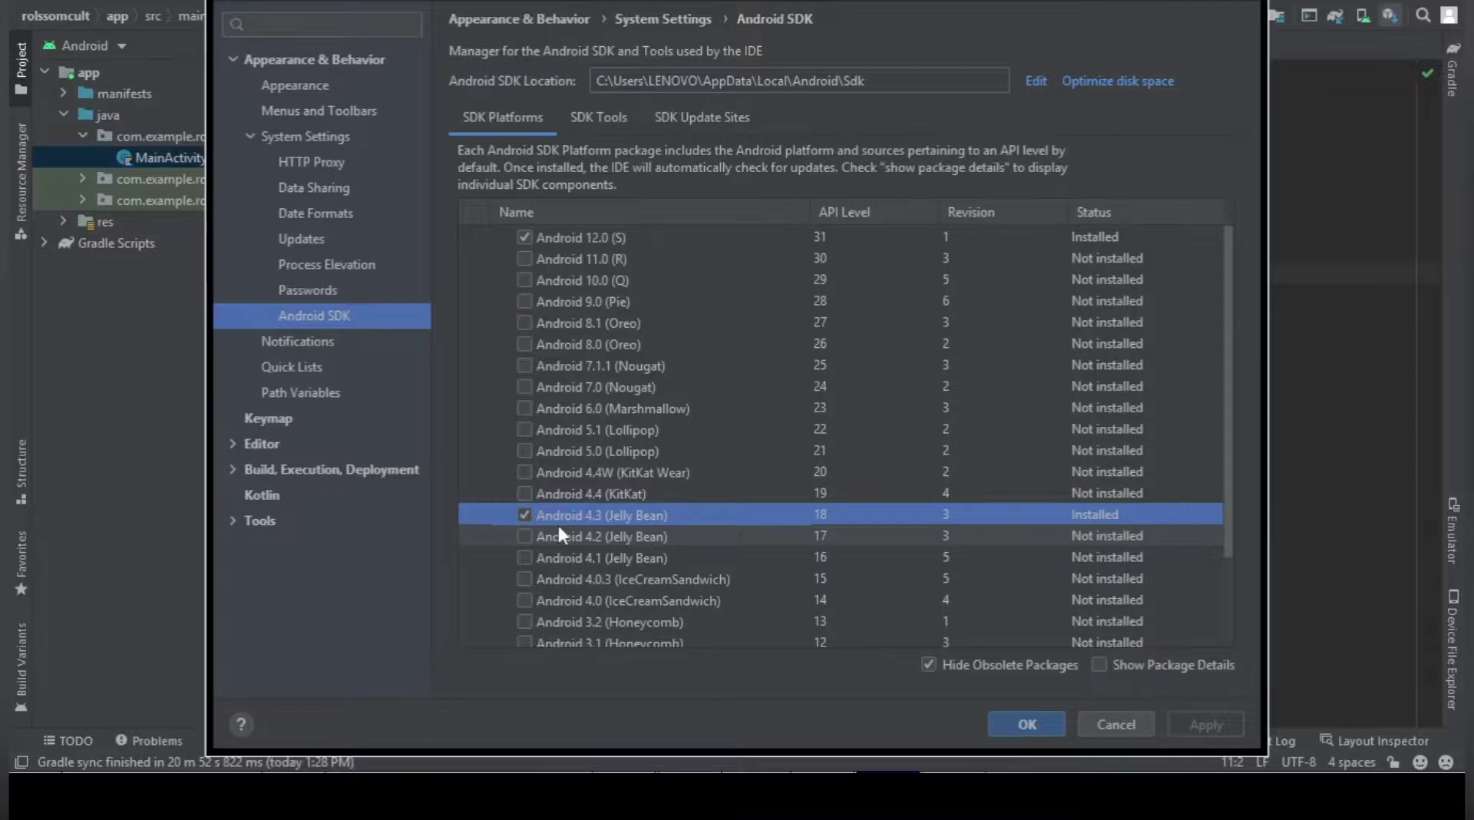
Start installing only the Android 4.4 (KitKat) SDK platform, cancel the component installation and close the SDK settings.
click(524, 494)
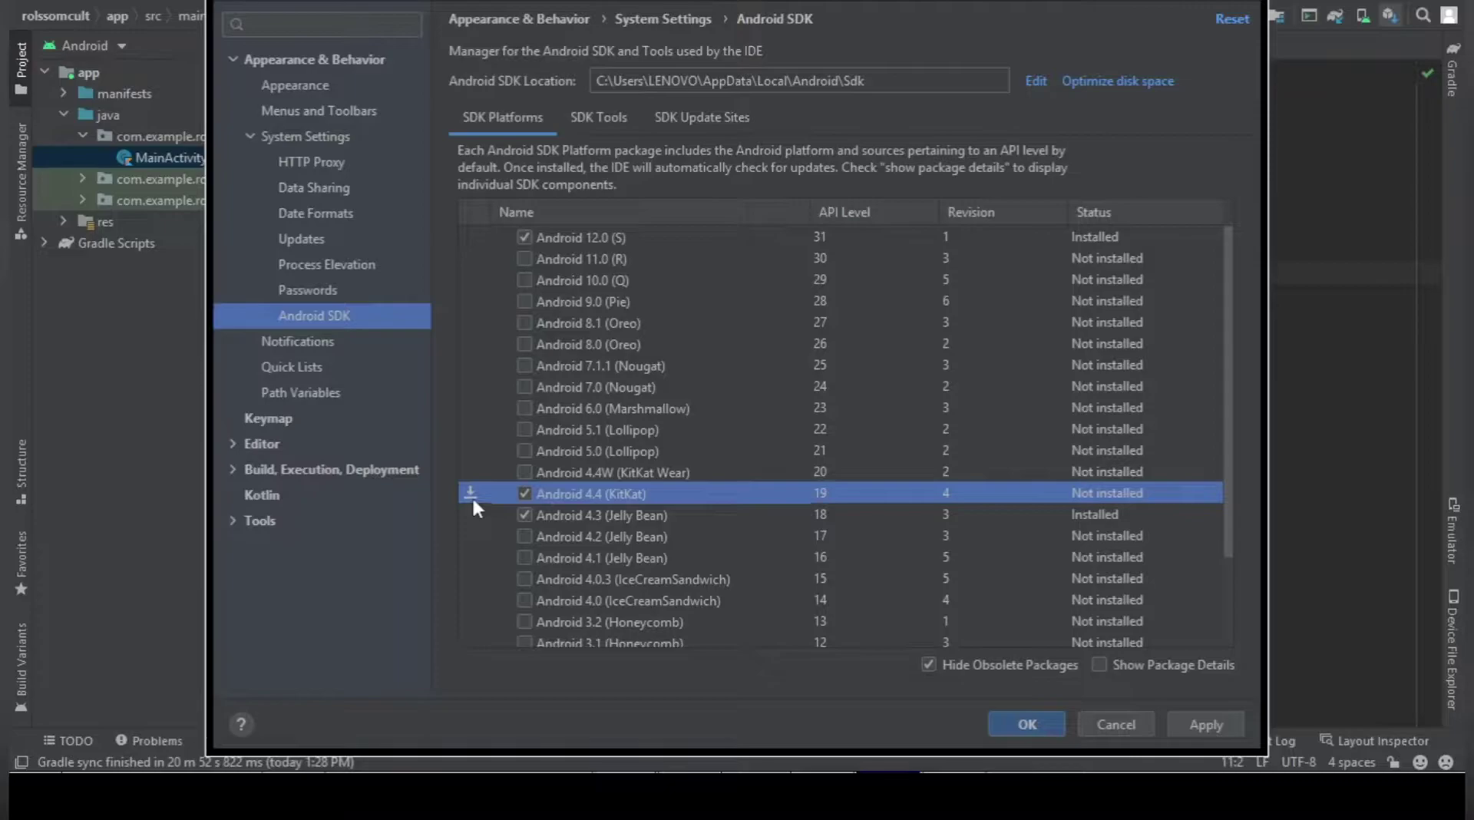
click(1025, 723)
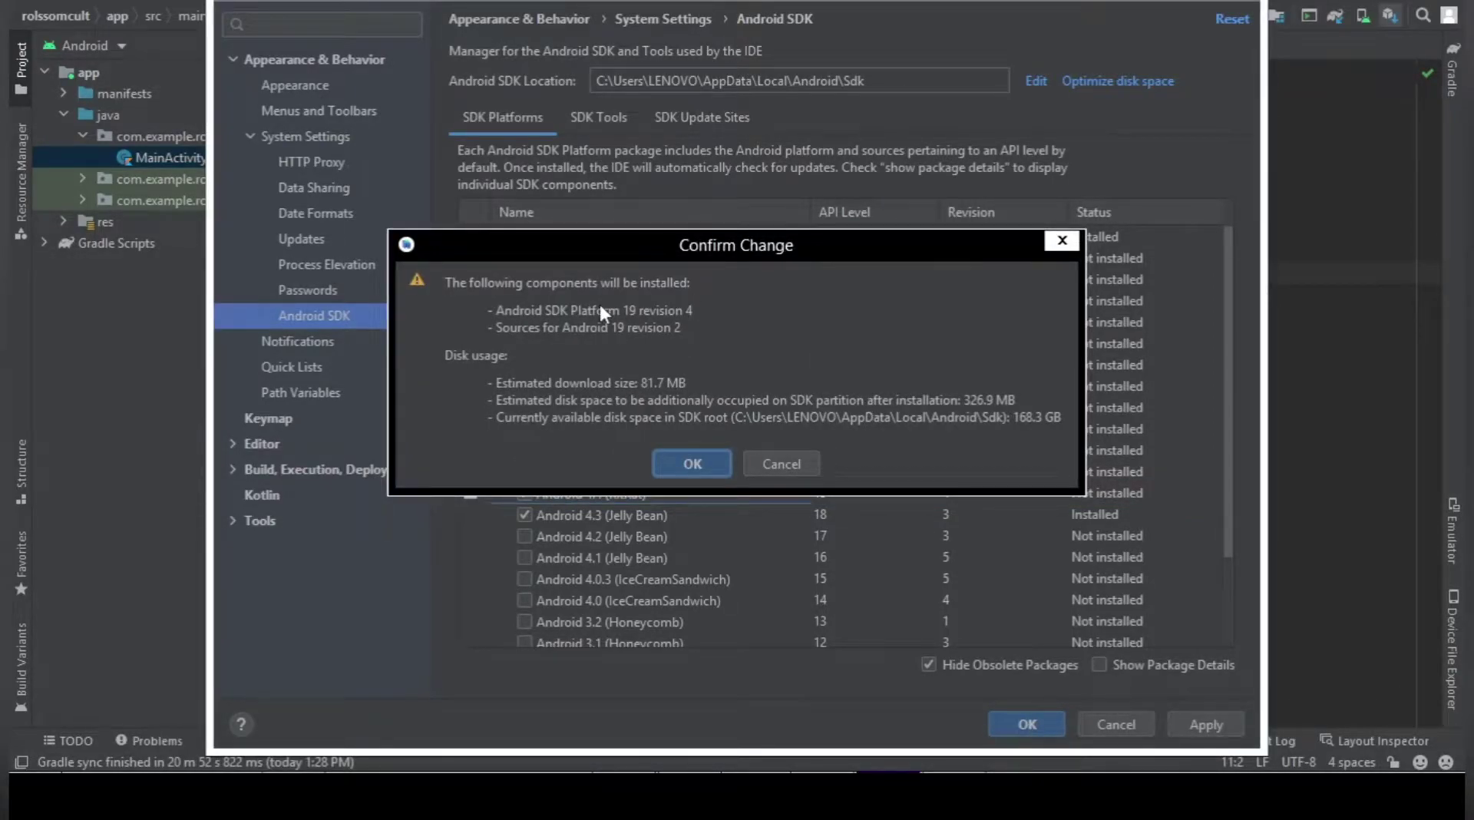
click(694, 463)
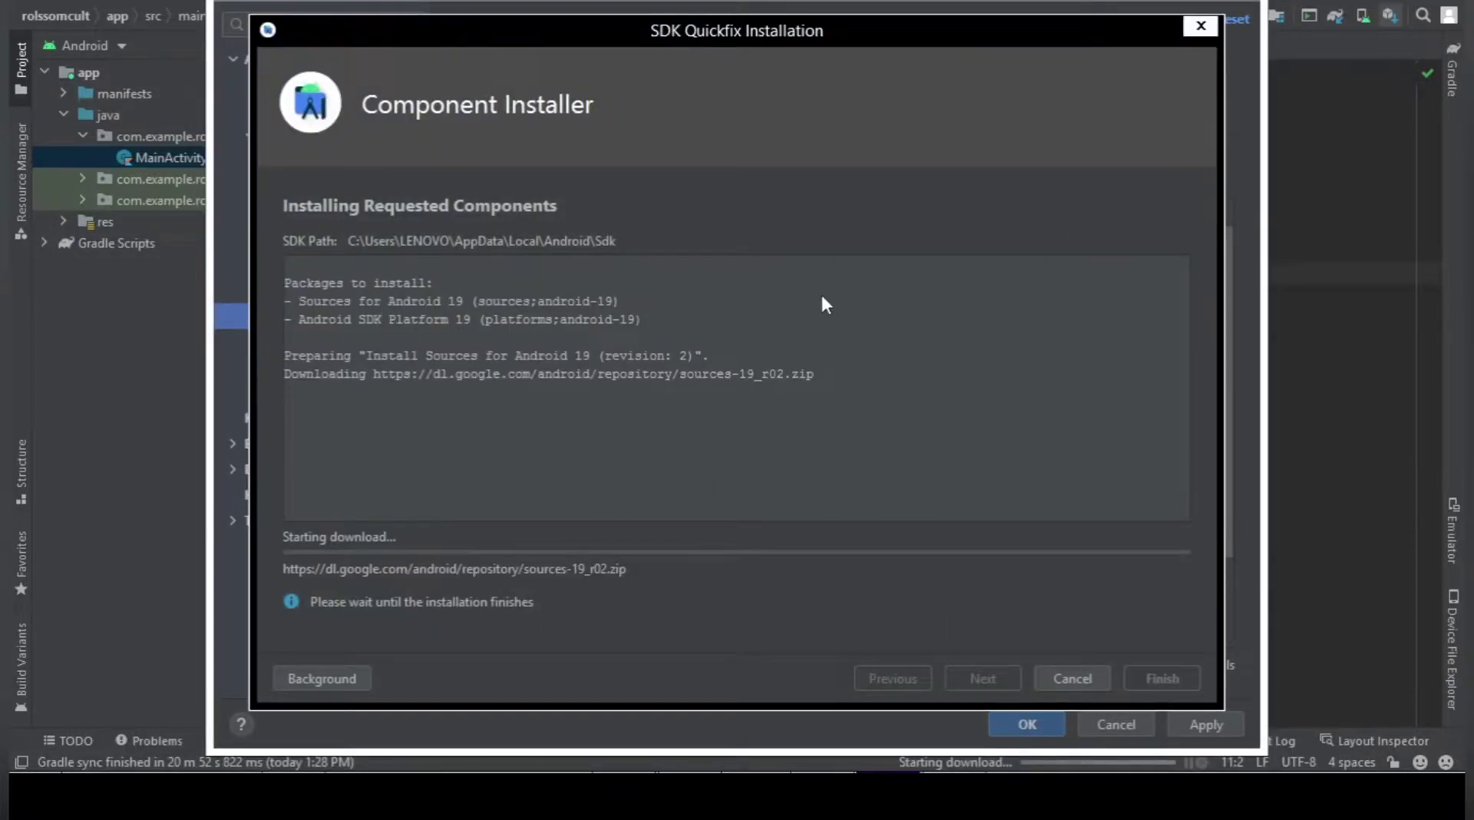
click(1062, 678)
key(Escape)
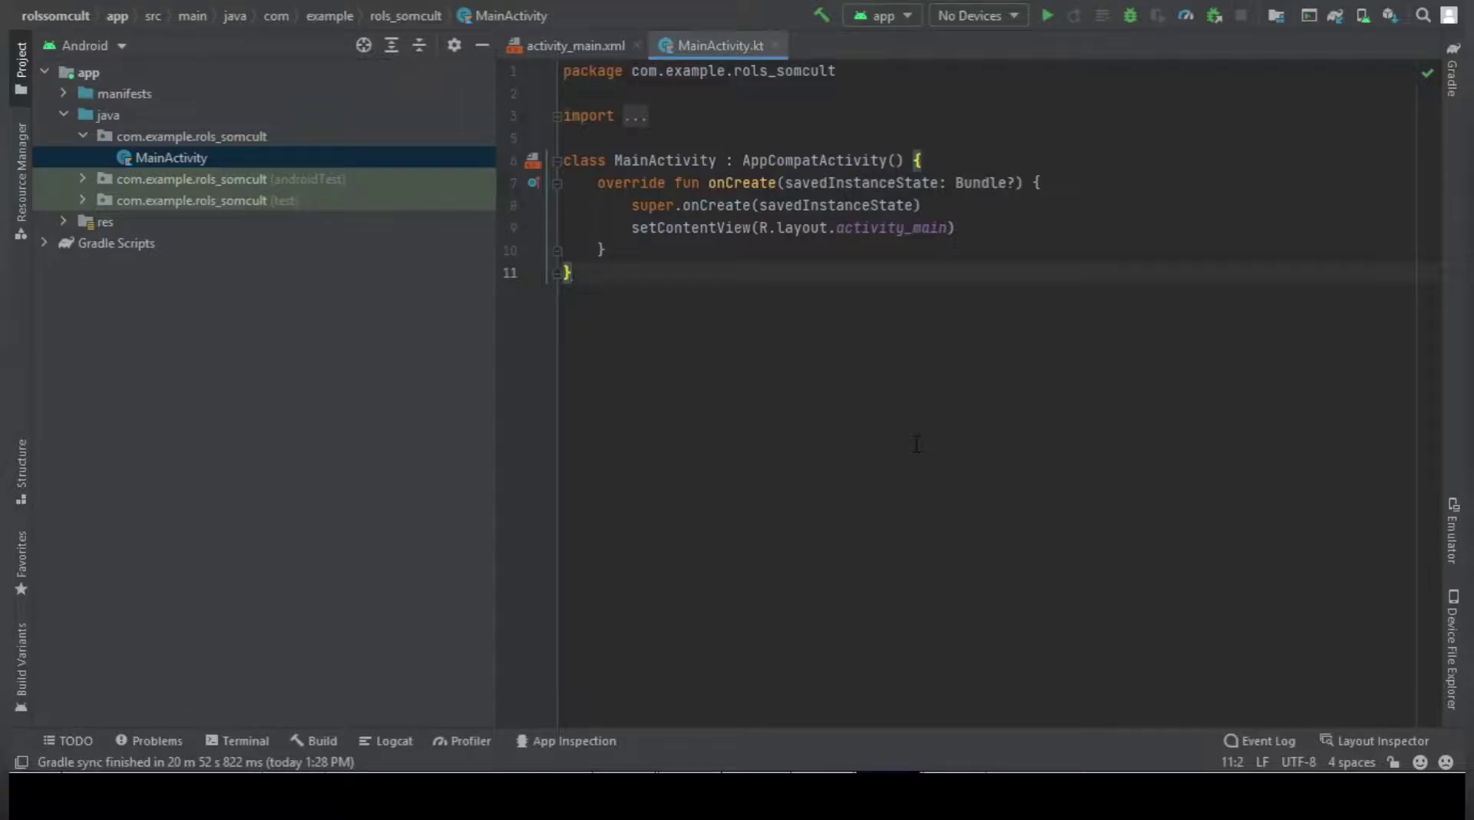
key(ctrl+space)
key(Escape)
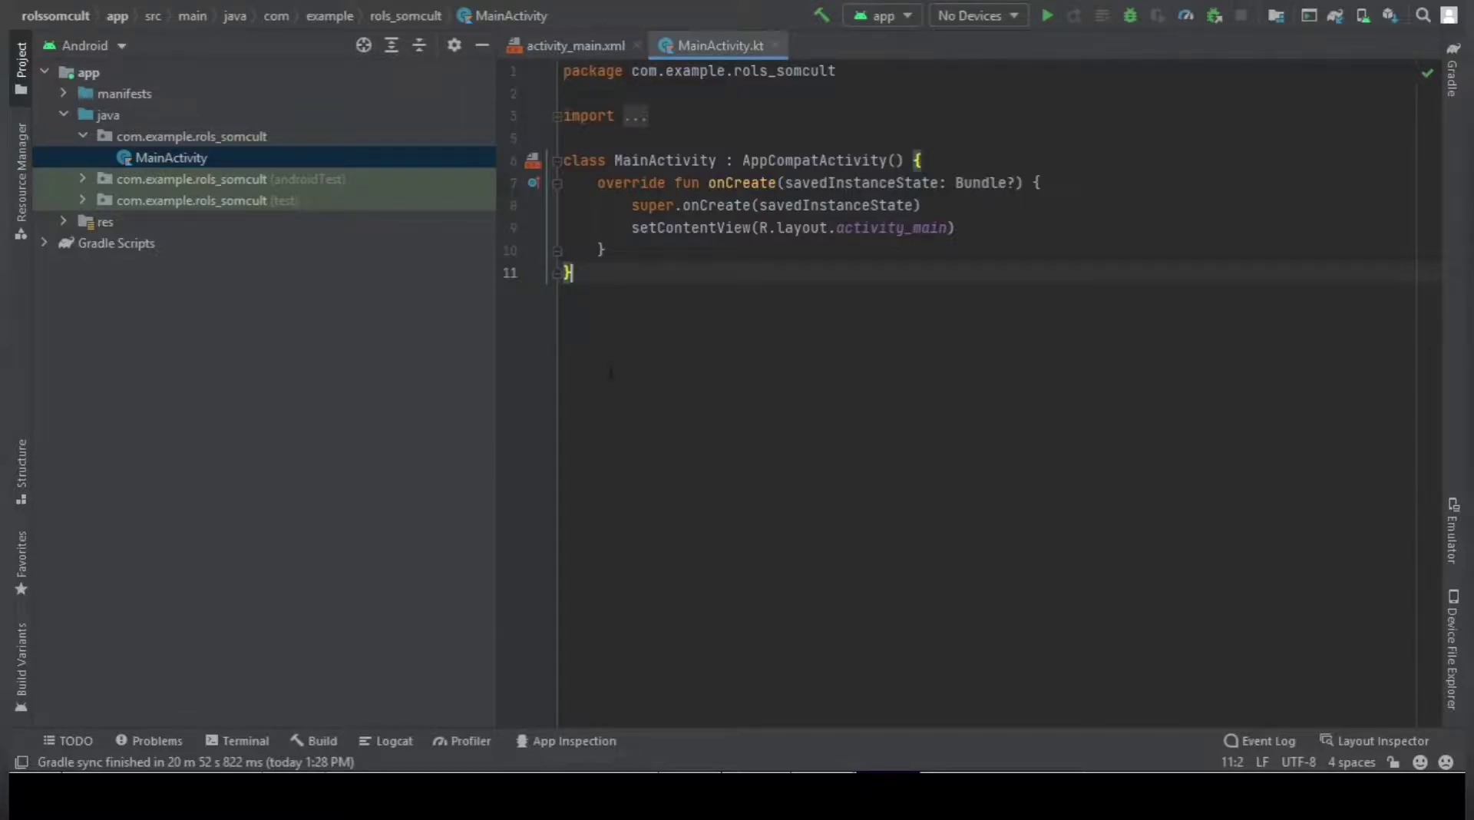
Open the AVD Manager, follow its Android Dashboards link and maximize the browser window.
key(alt+t)
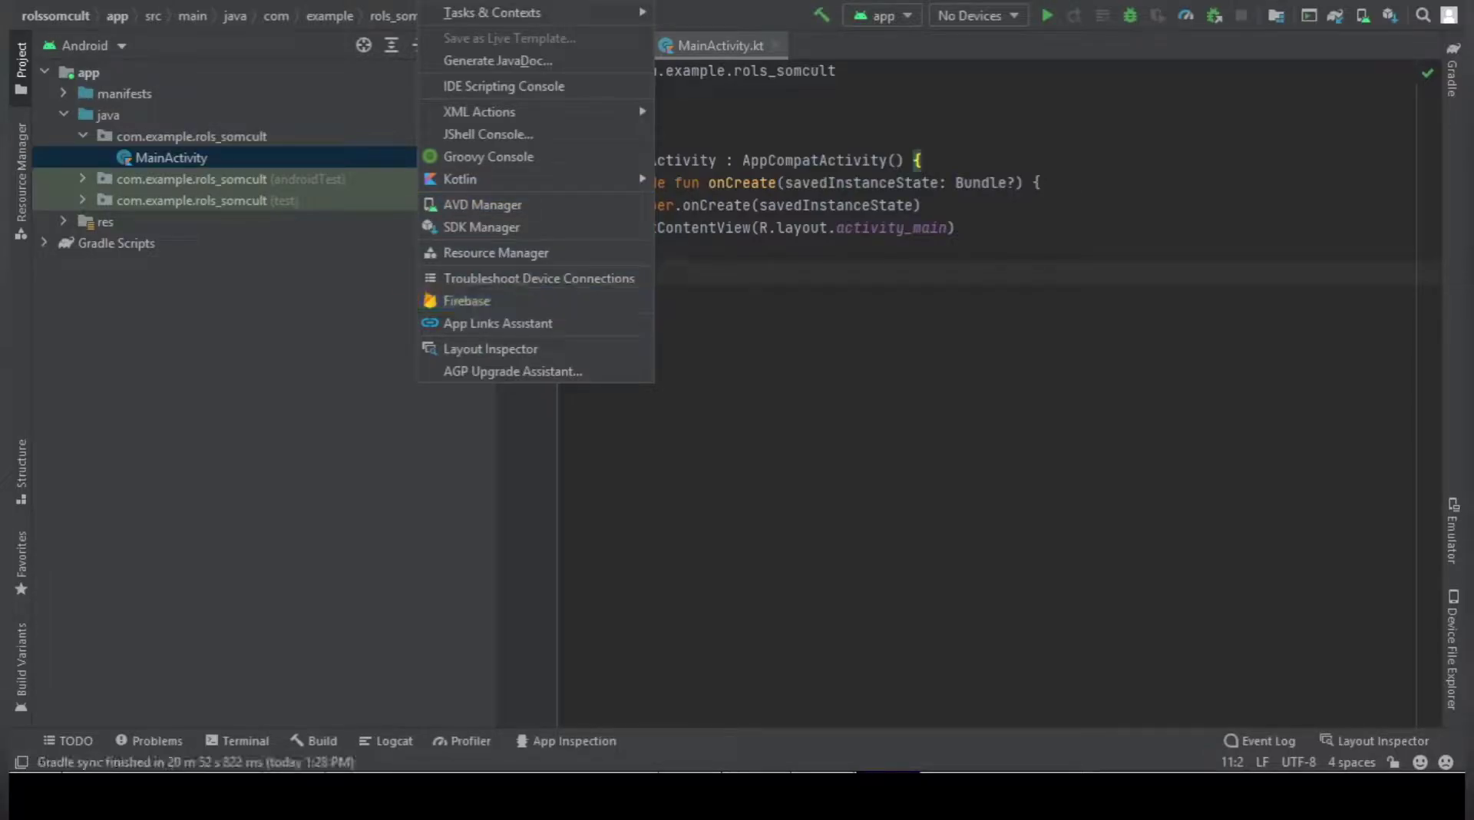
key(Escape)
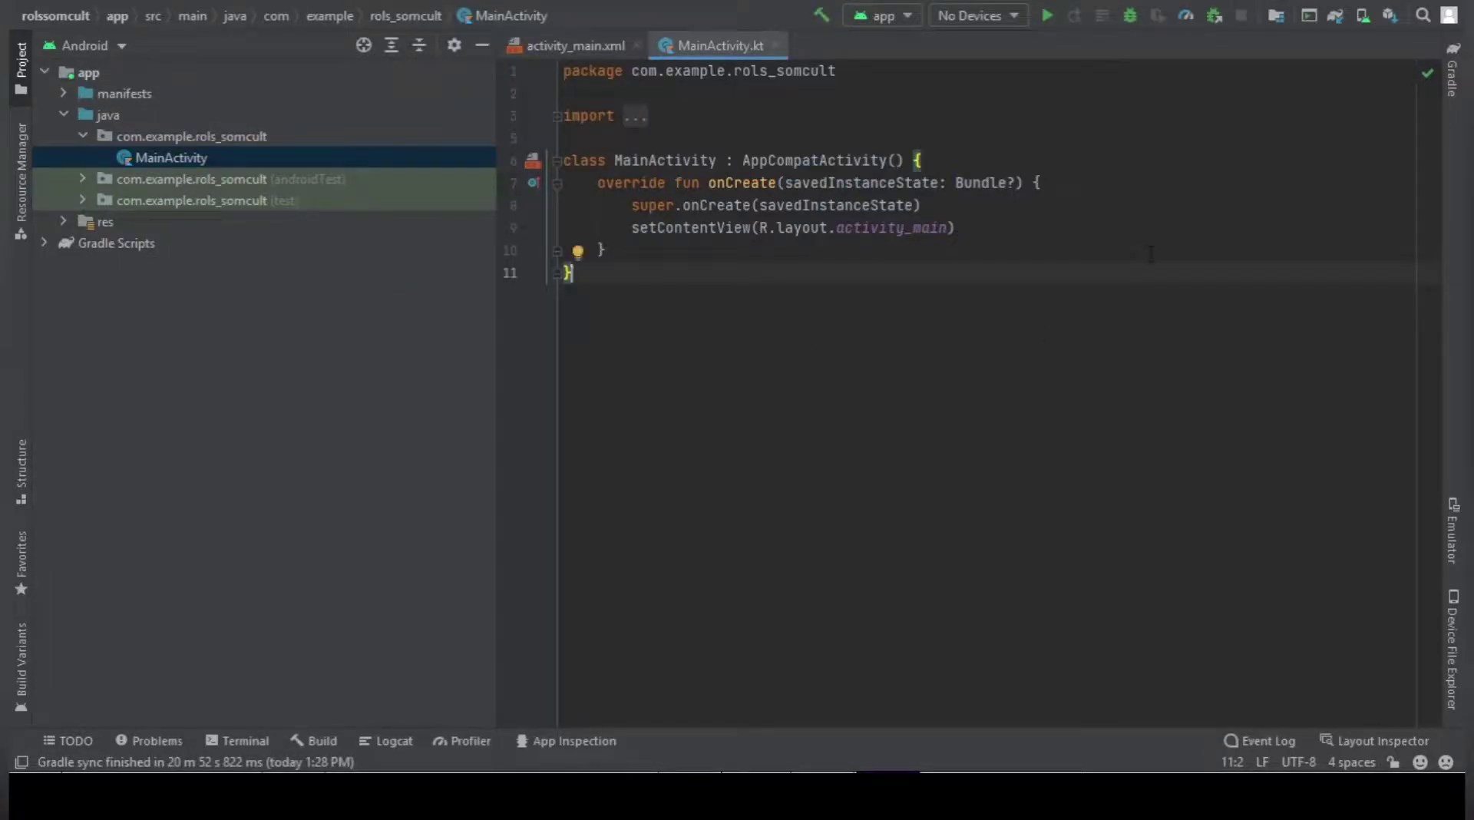
click(1357, 16)
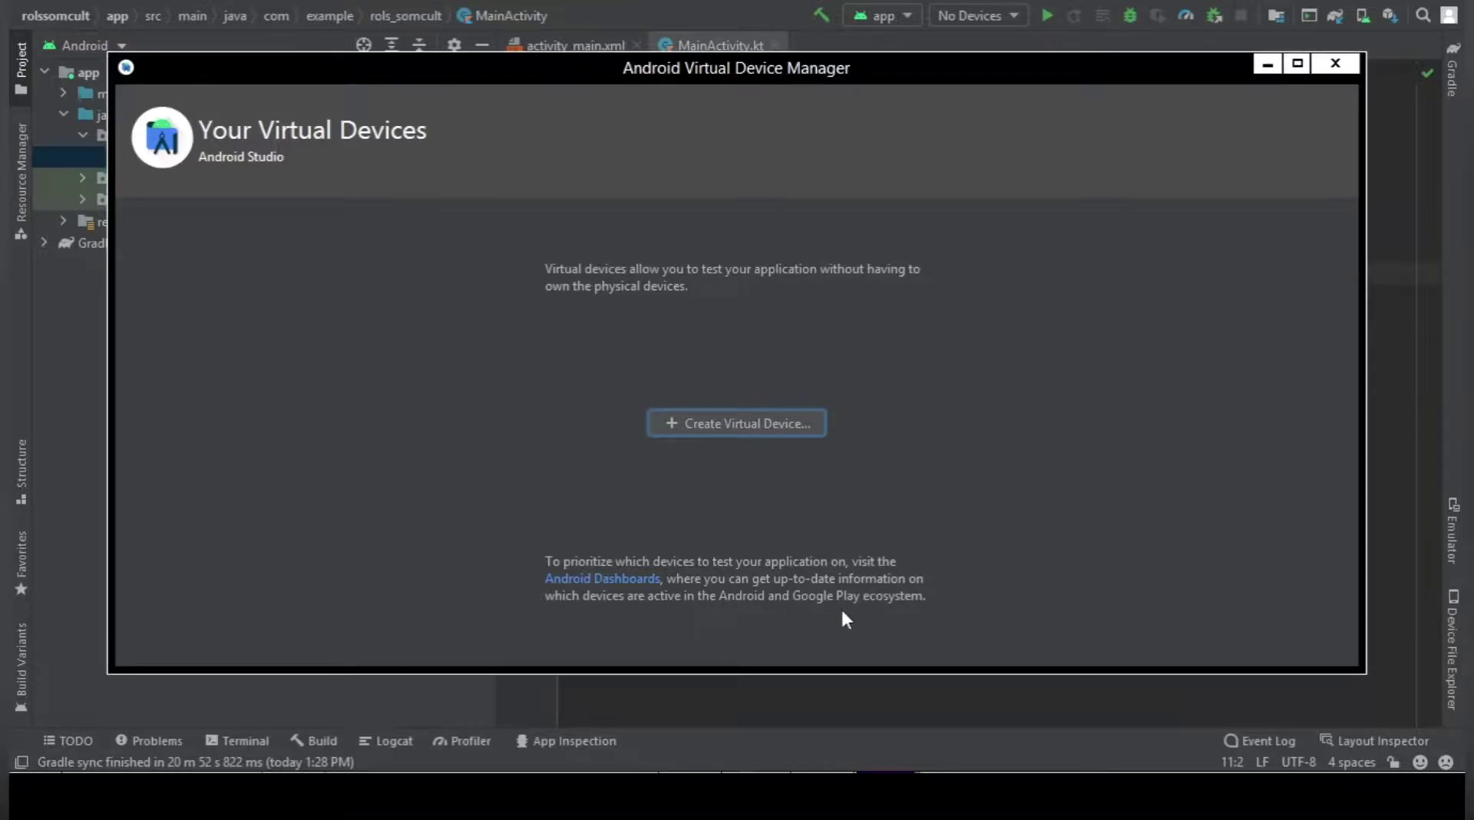
click(622, 582)
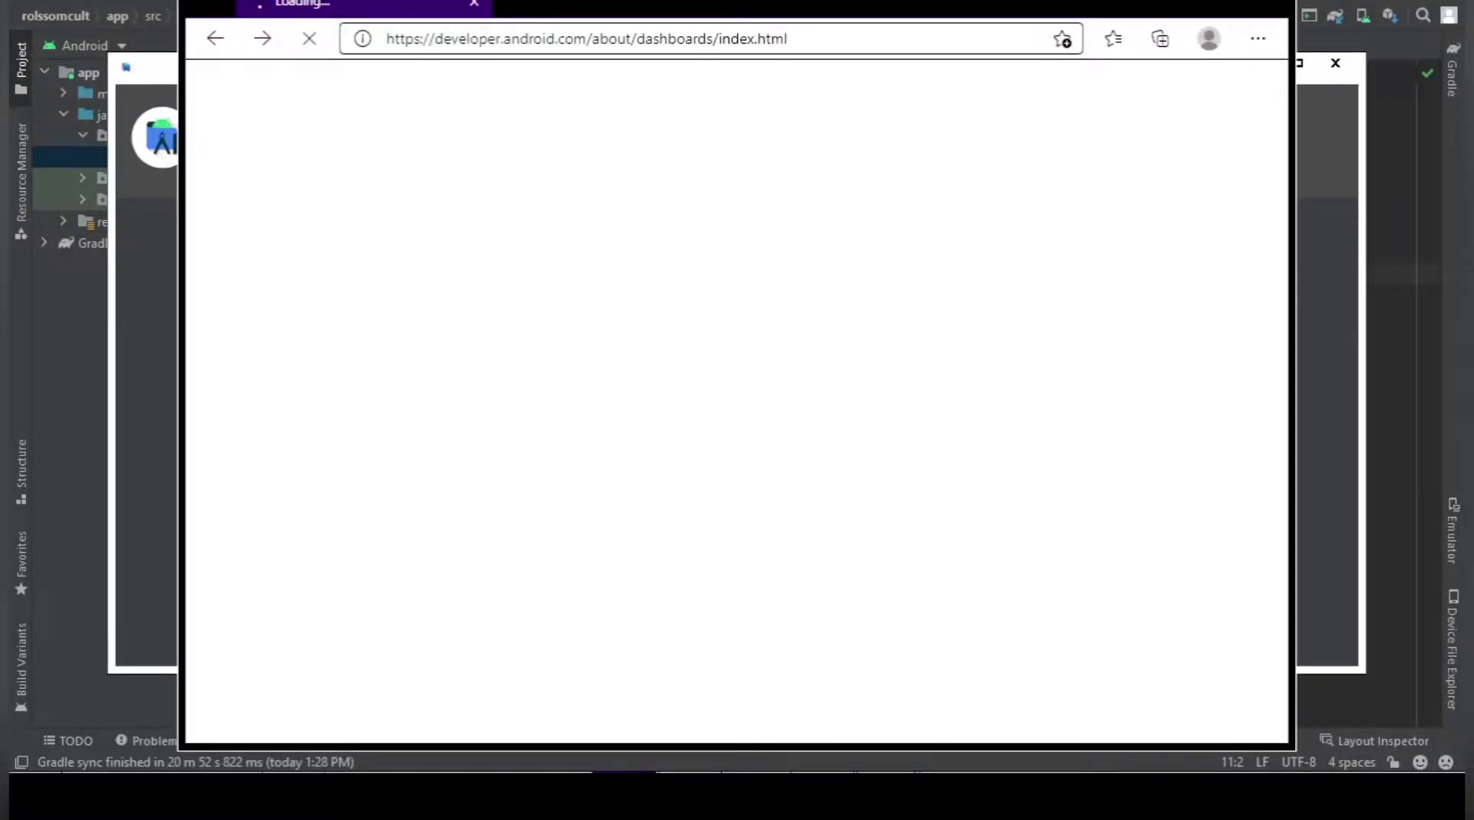
double_click(1226, 3)
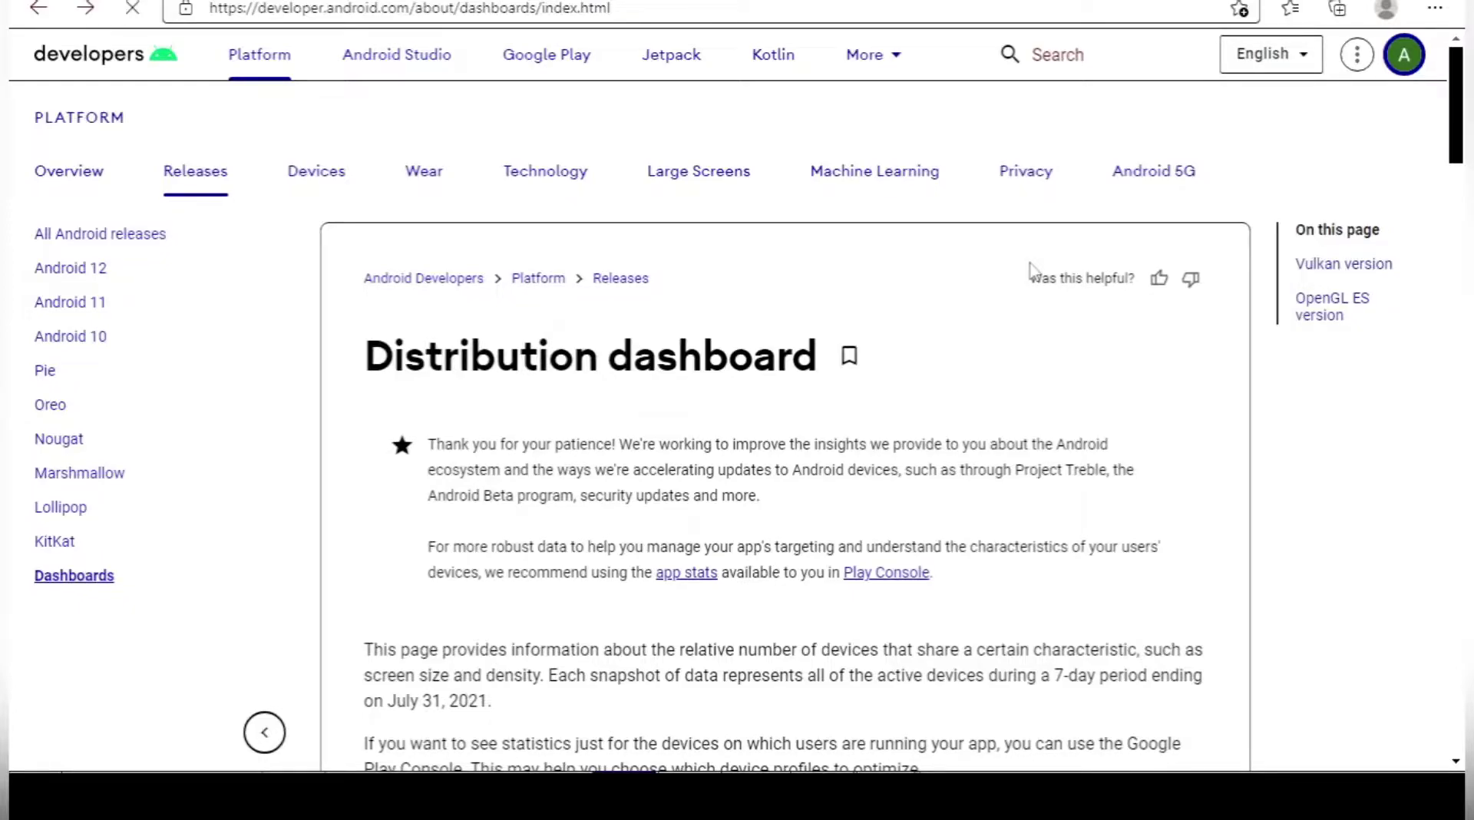
Examine the Distribution dashboard's screen size and density data and its Vulkan version data, reloading the Dashboards page midway.
scroll(1032, 271, down, 10)
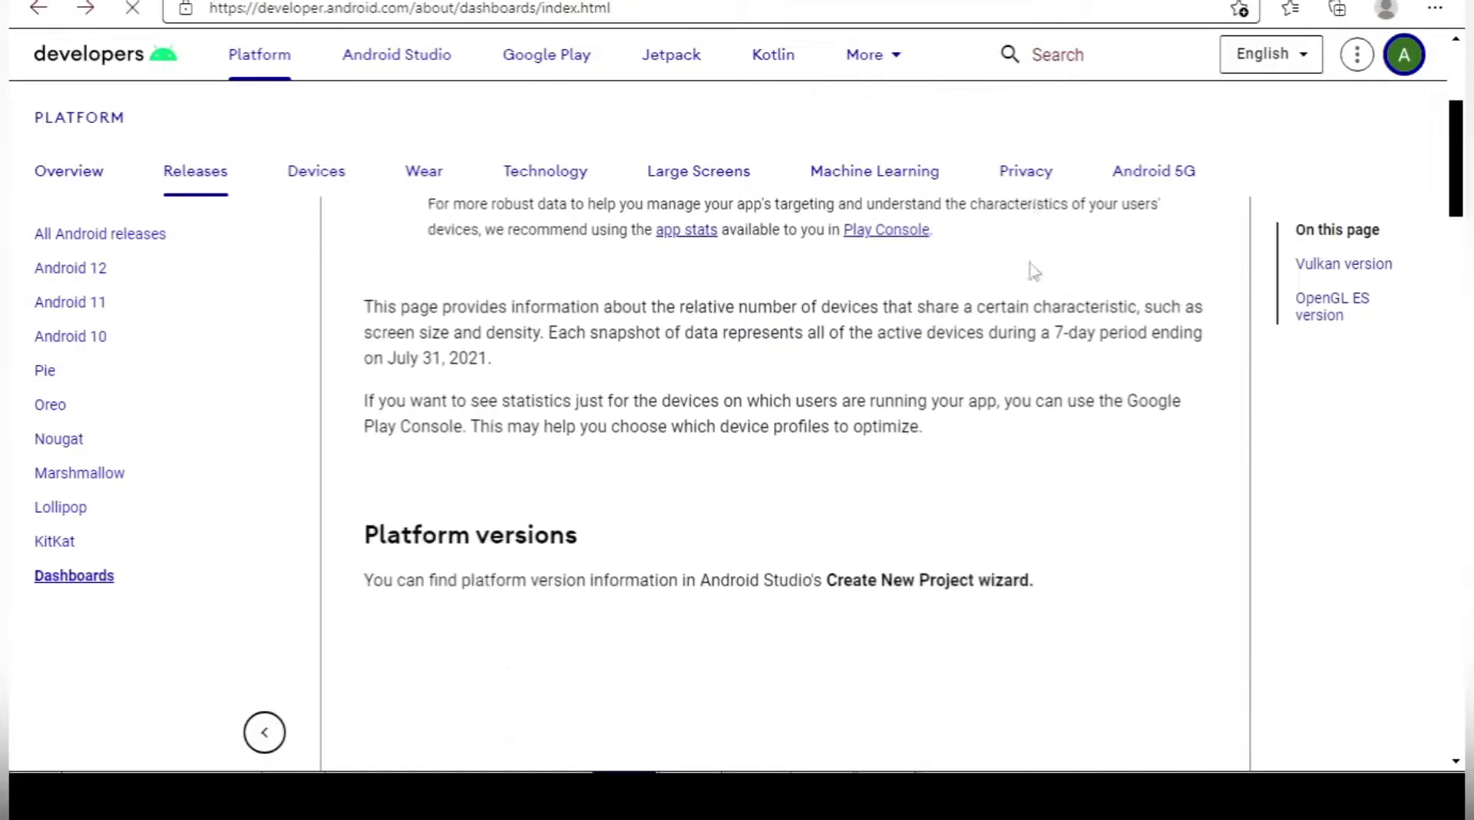
scroll(1032, 271, down, 6)
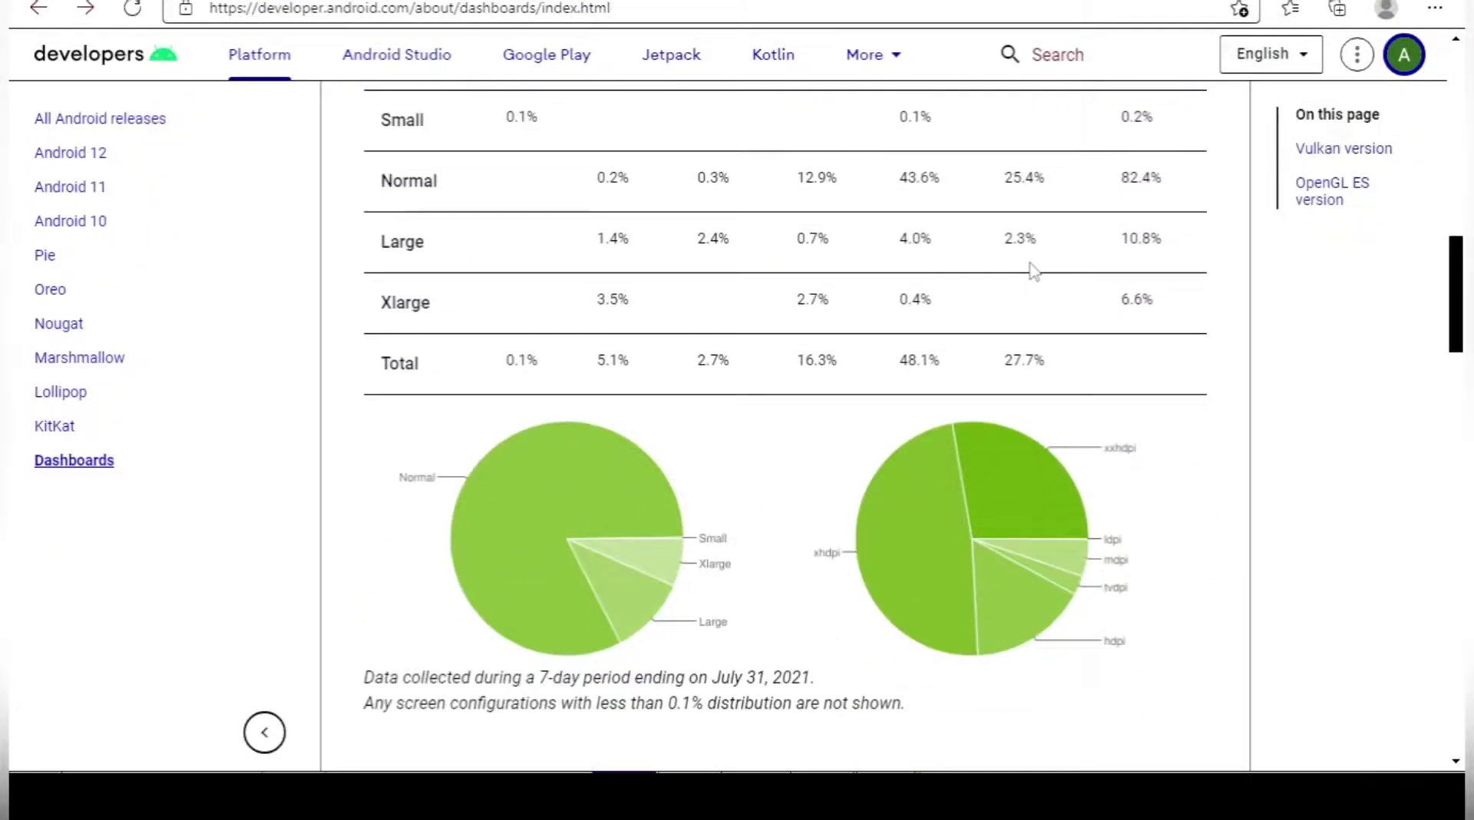
scroll(1033, 271, up, 6)
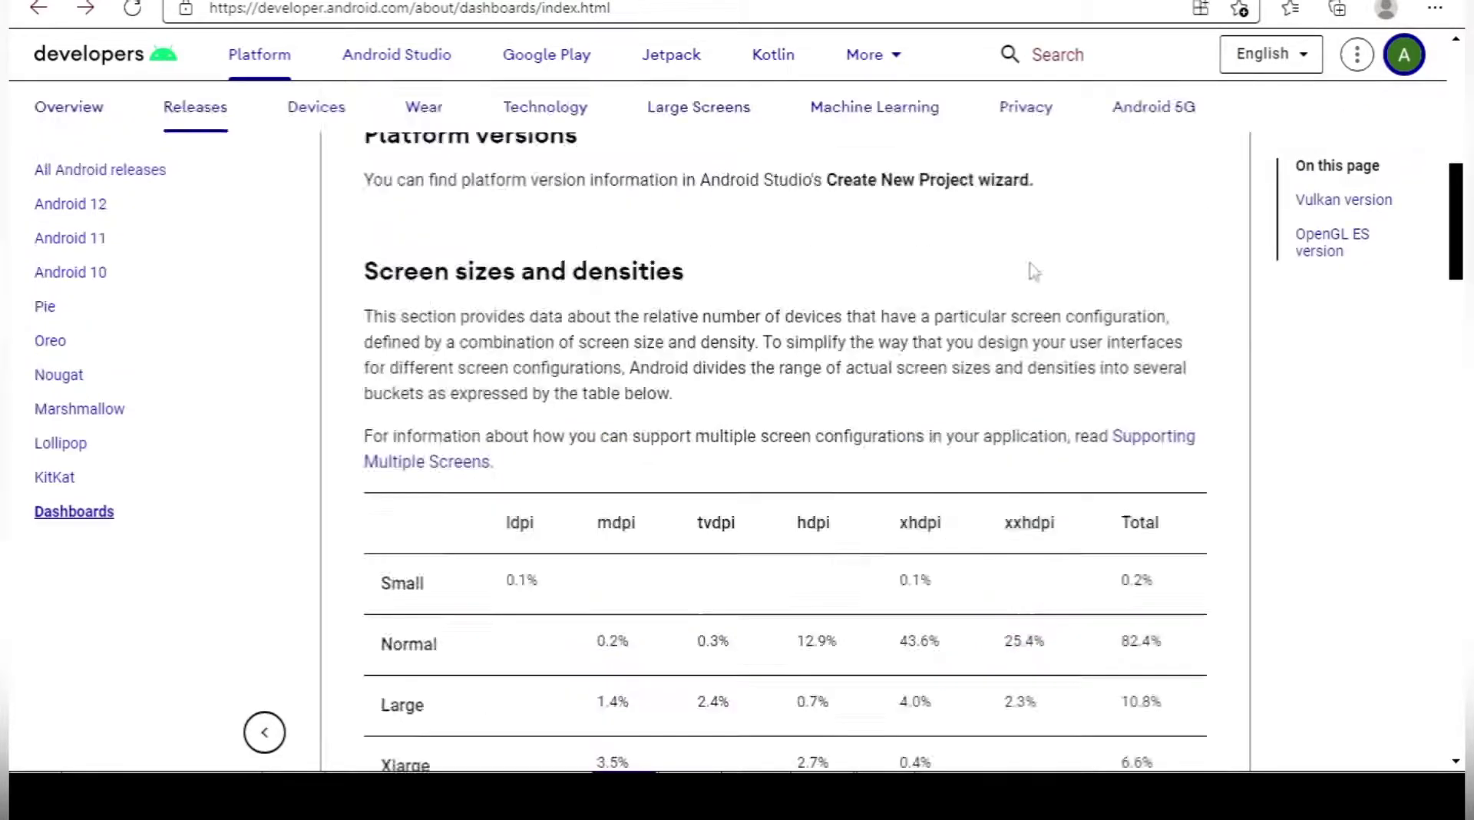
scroll(1032, 271, down, 2)
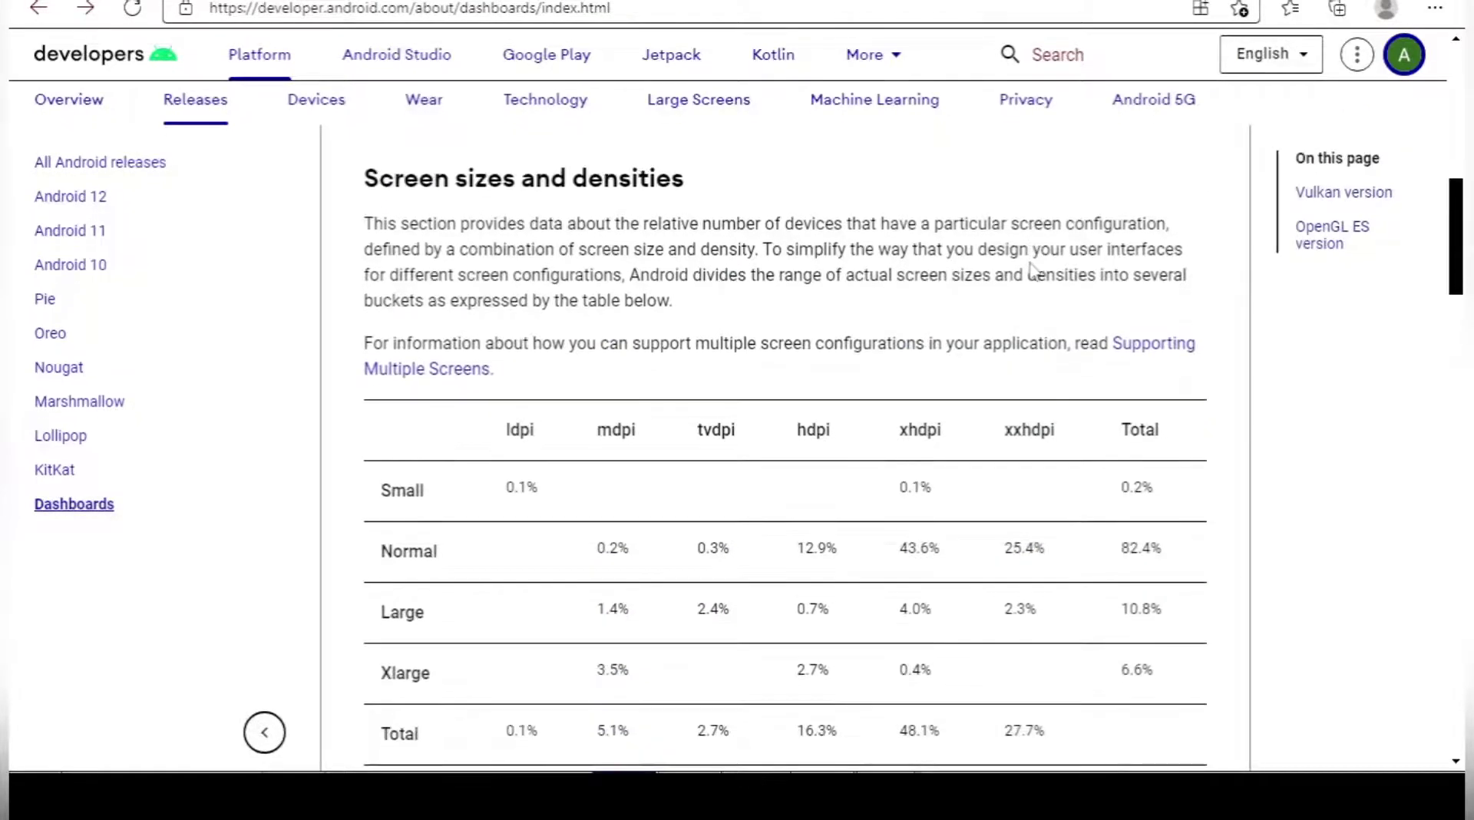
scroll(1032, 271, up, 1)
scroll(1033, 271, up, 3)
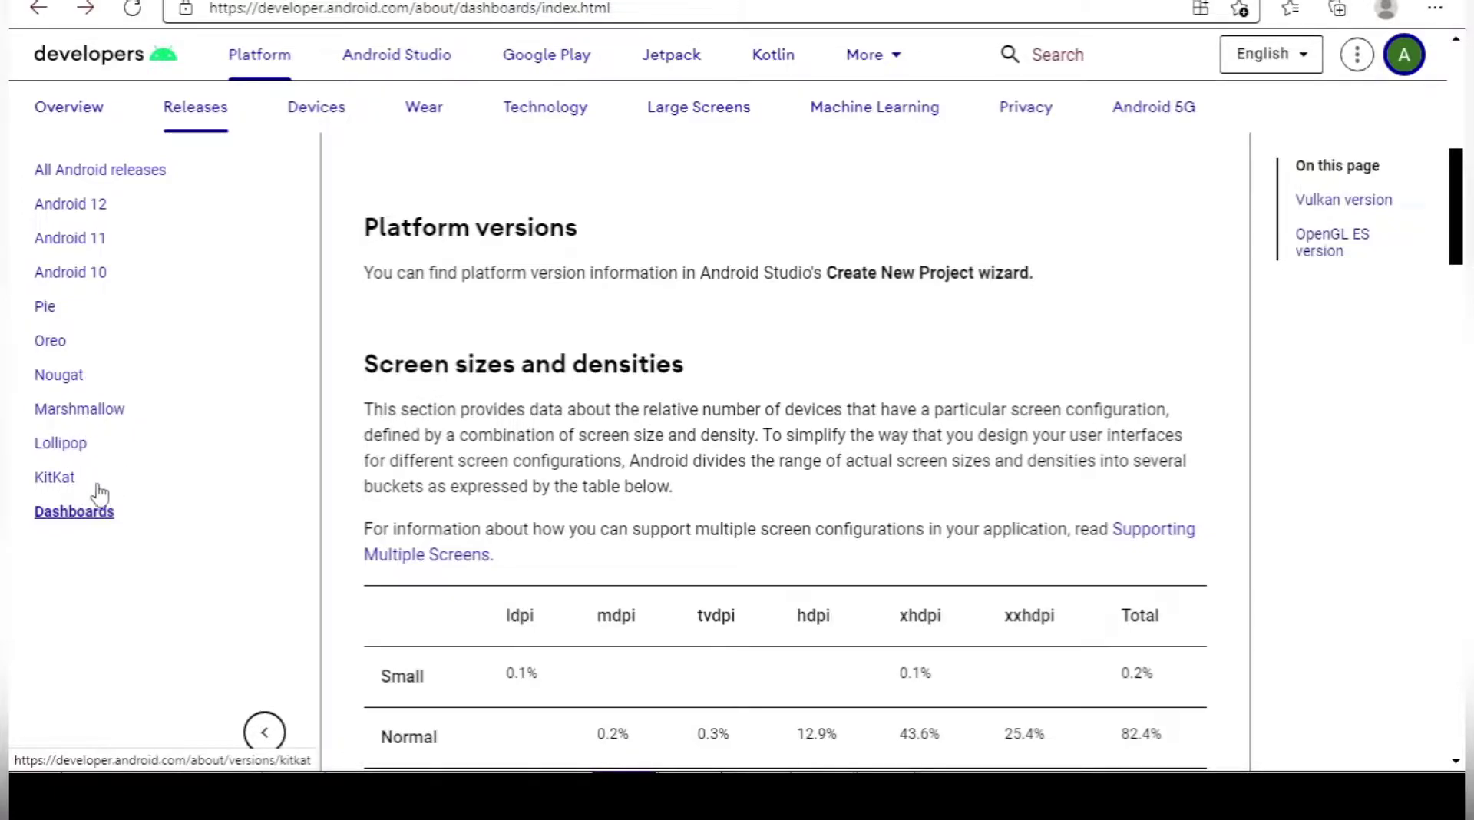
click(102, 513)
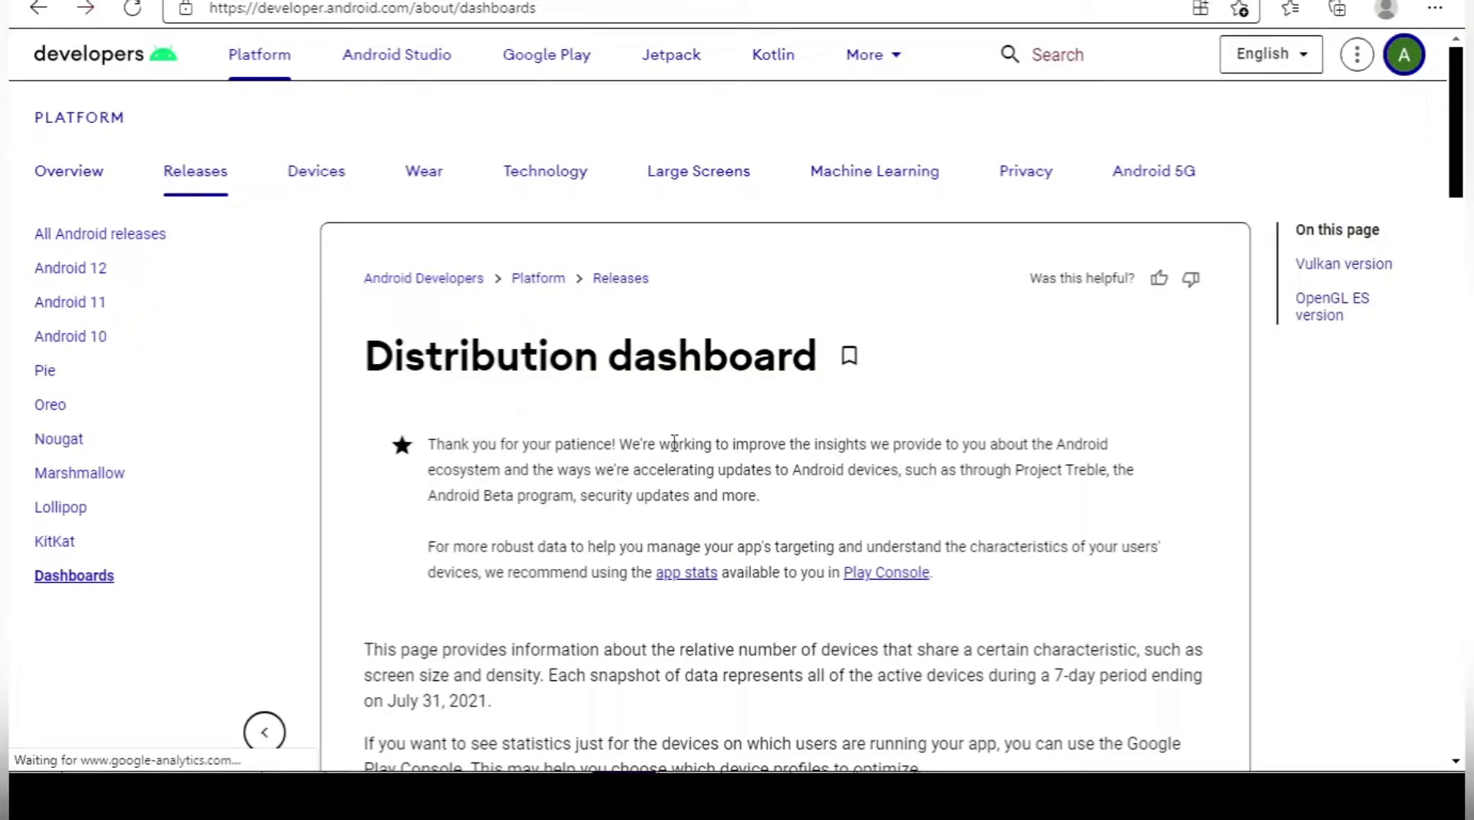
scroll(674, 445, down, 3)
scroll(674, 449, down, 6)
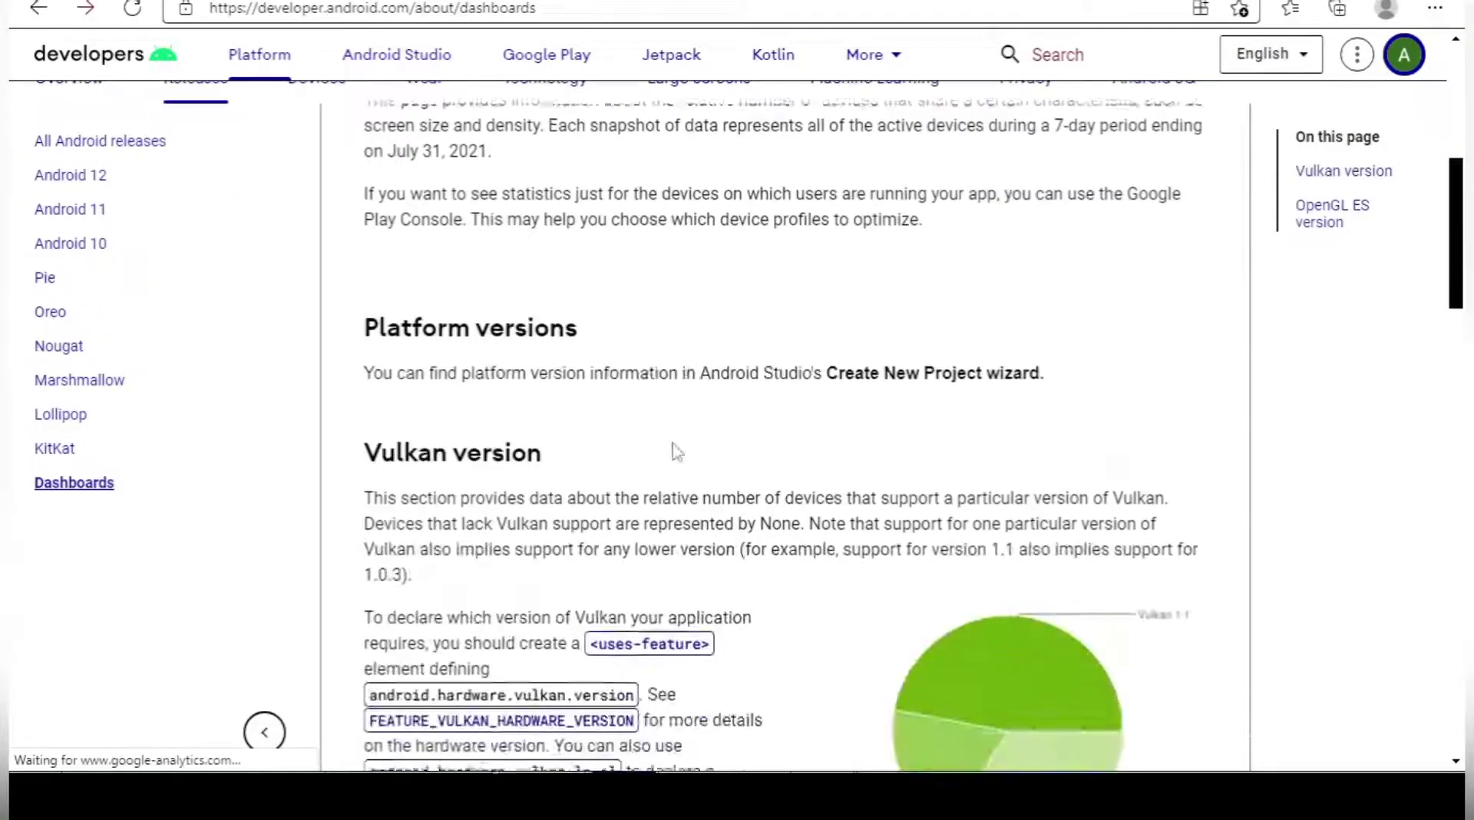
scroll(674, 443, down, 15)
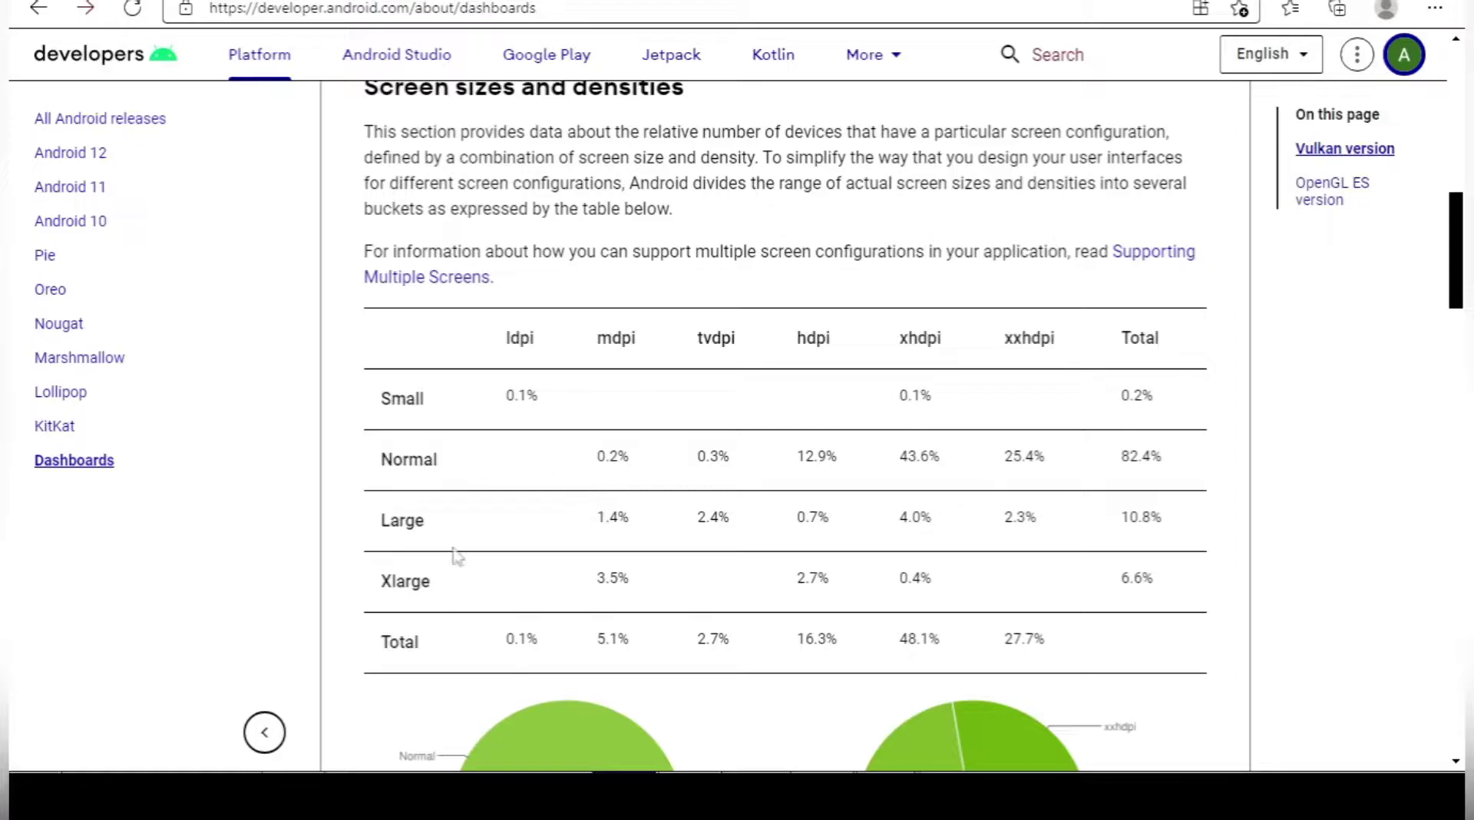
scroll(458, 624, down, 10)
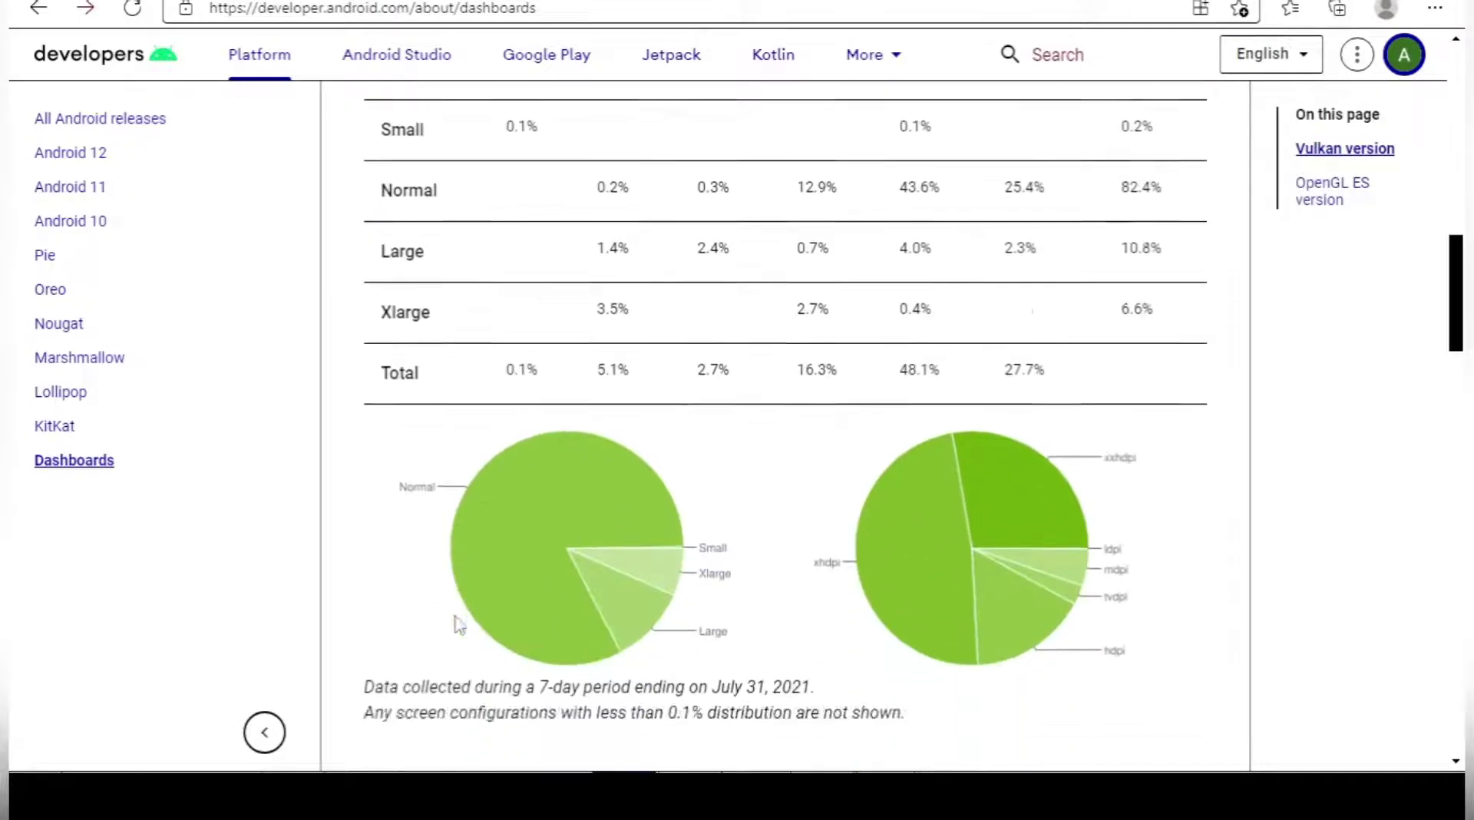
scroll(459, 624, down, 5)
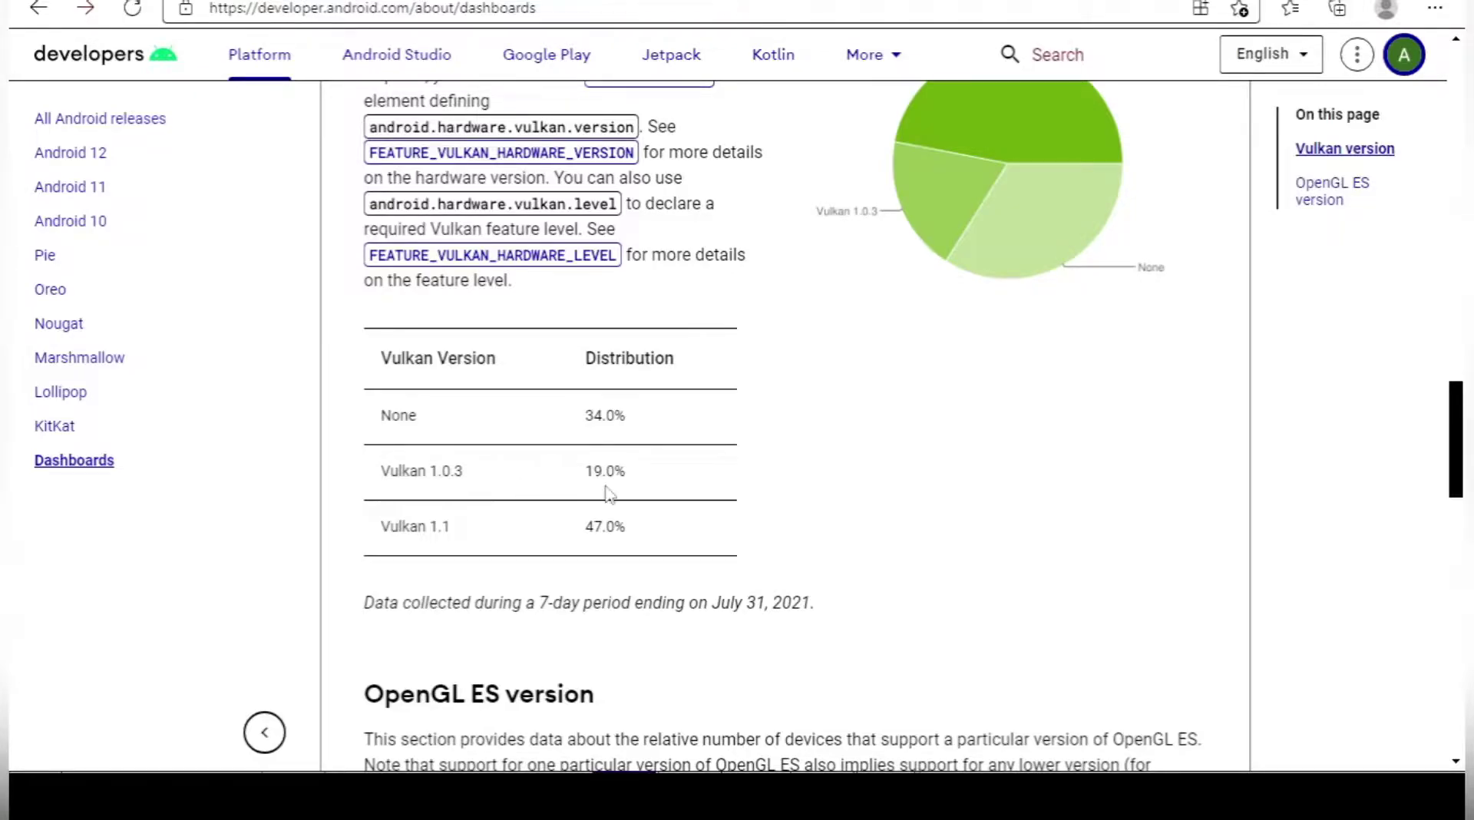
scroll(643, 507, down, 3)
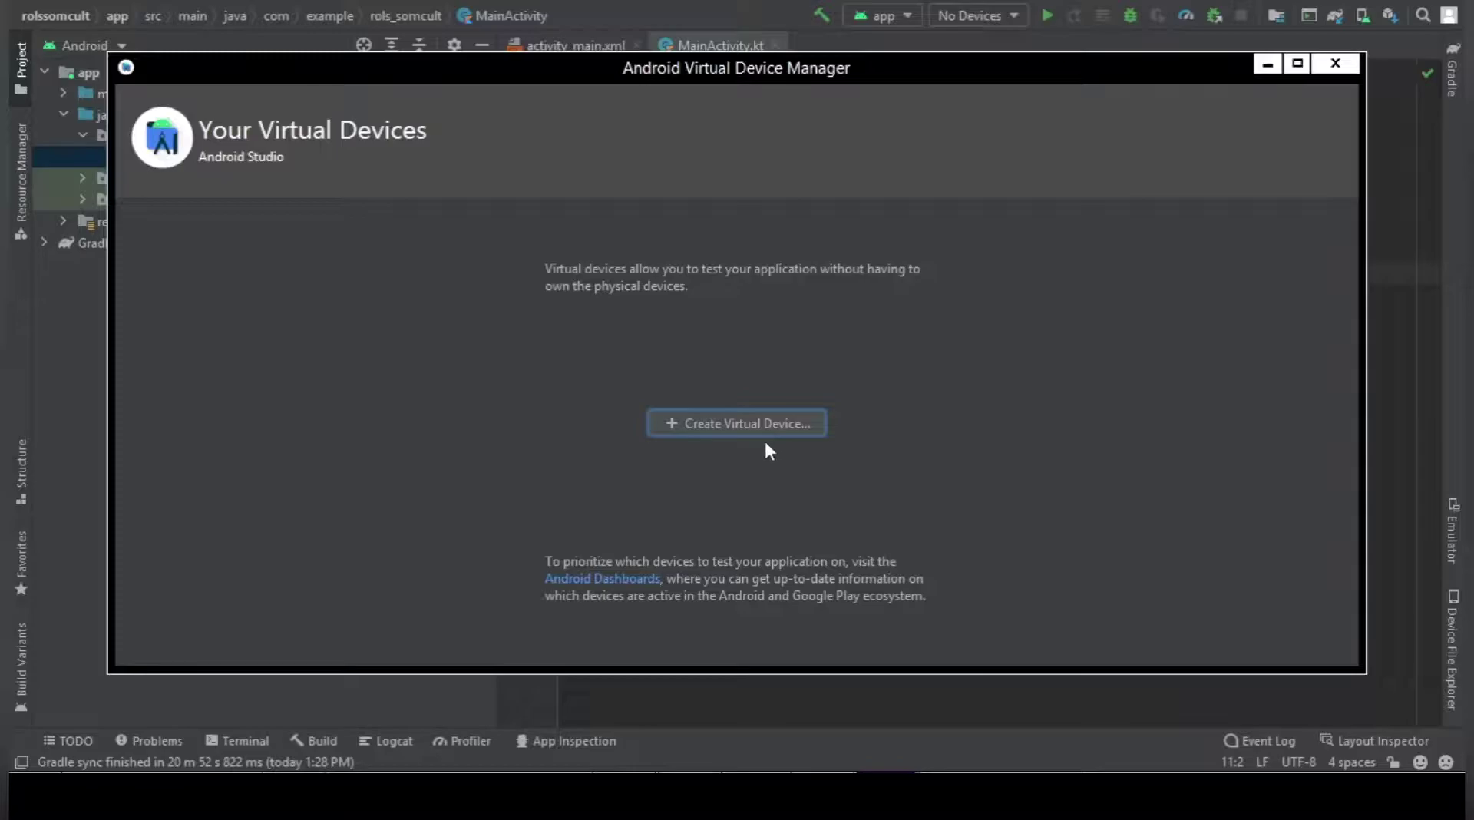
Start creating a virtual device, select the Pixel 5 phone definition and look through the available phone models.
click(693, 423)
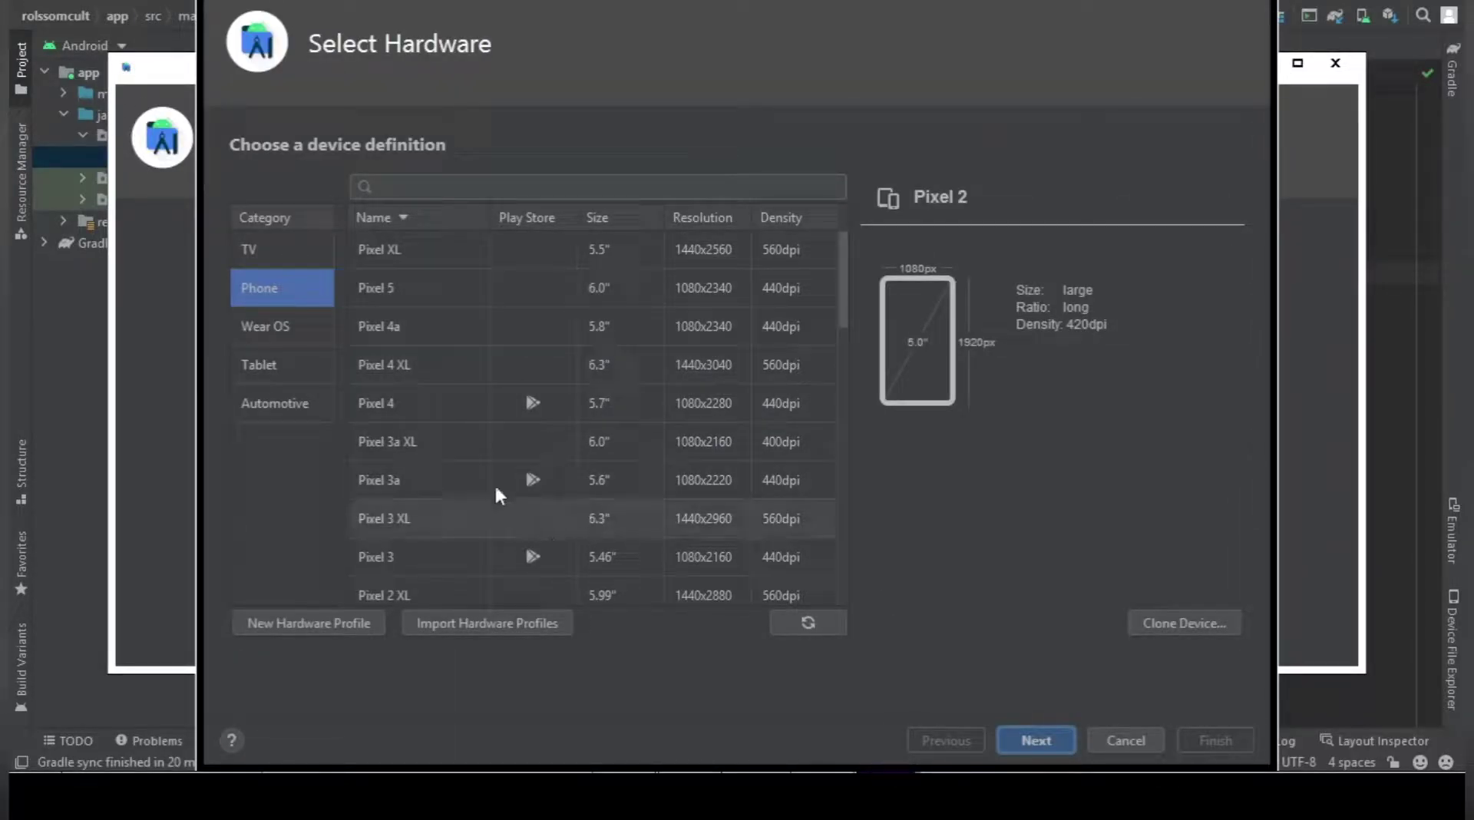
click(827, 291)
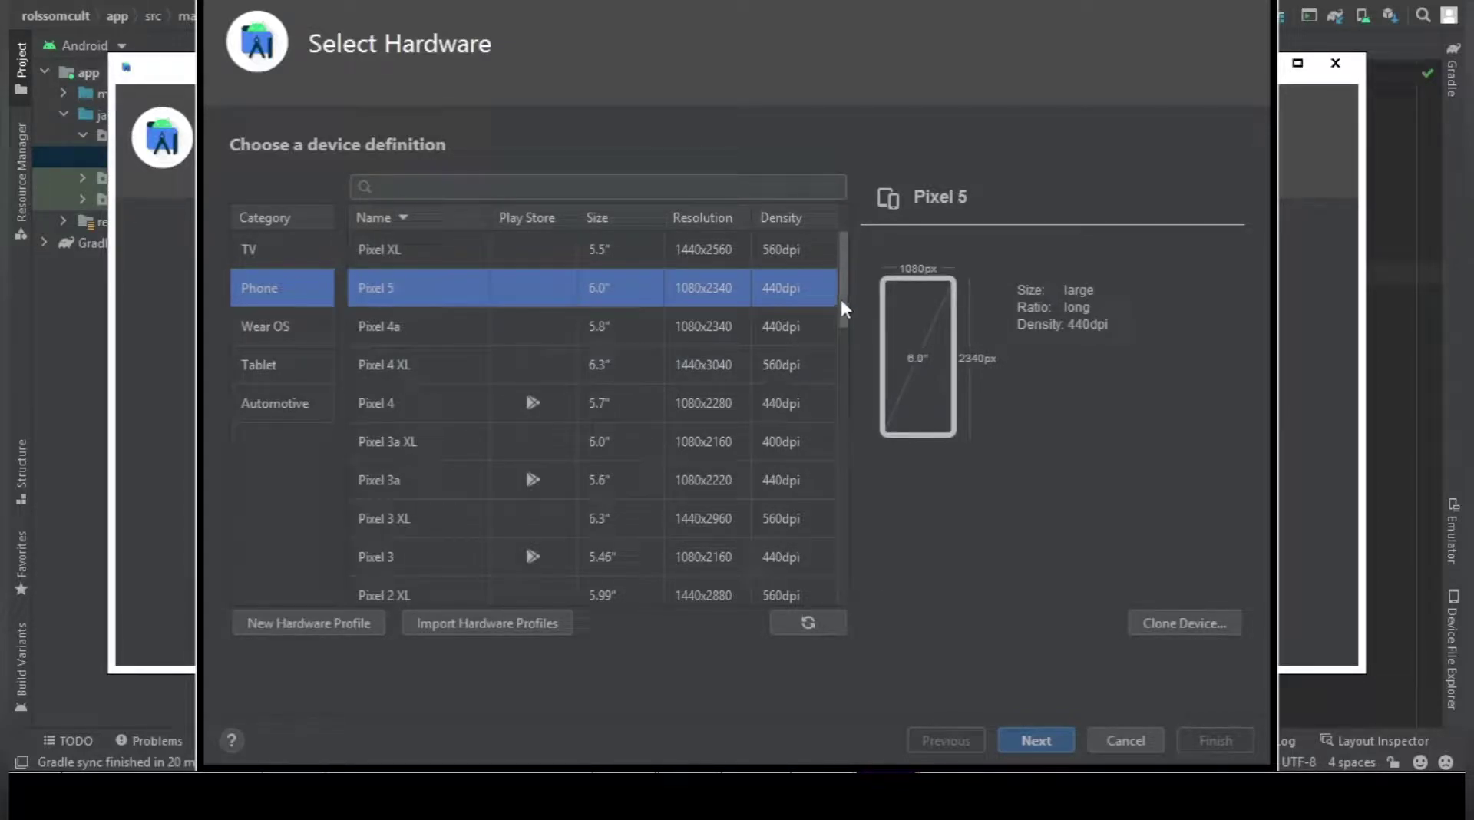
drag(841, 301, 843, 560)
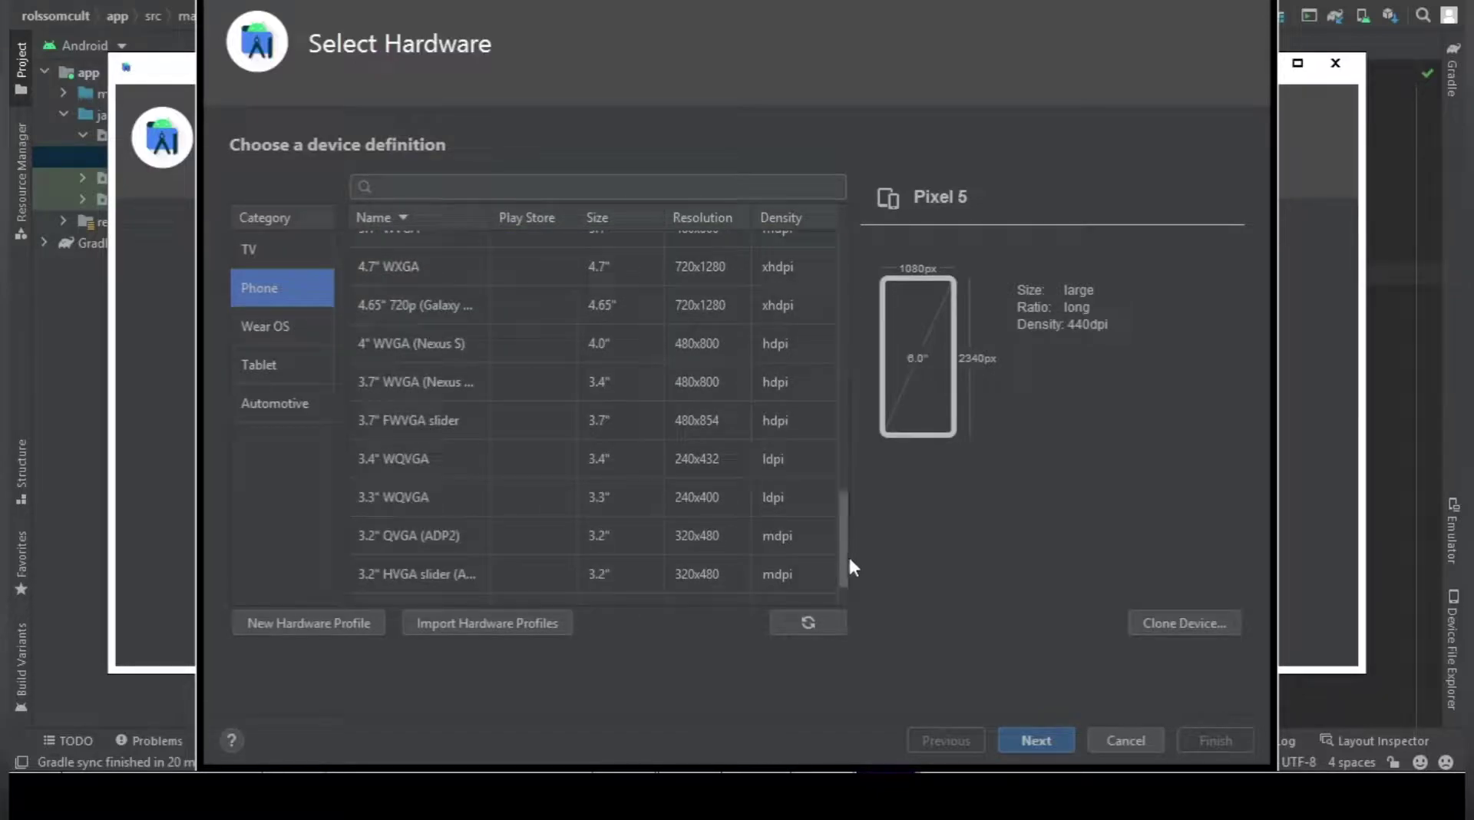
drag(845, 573, 846, 614)
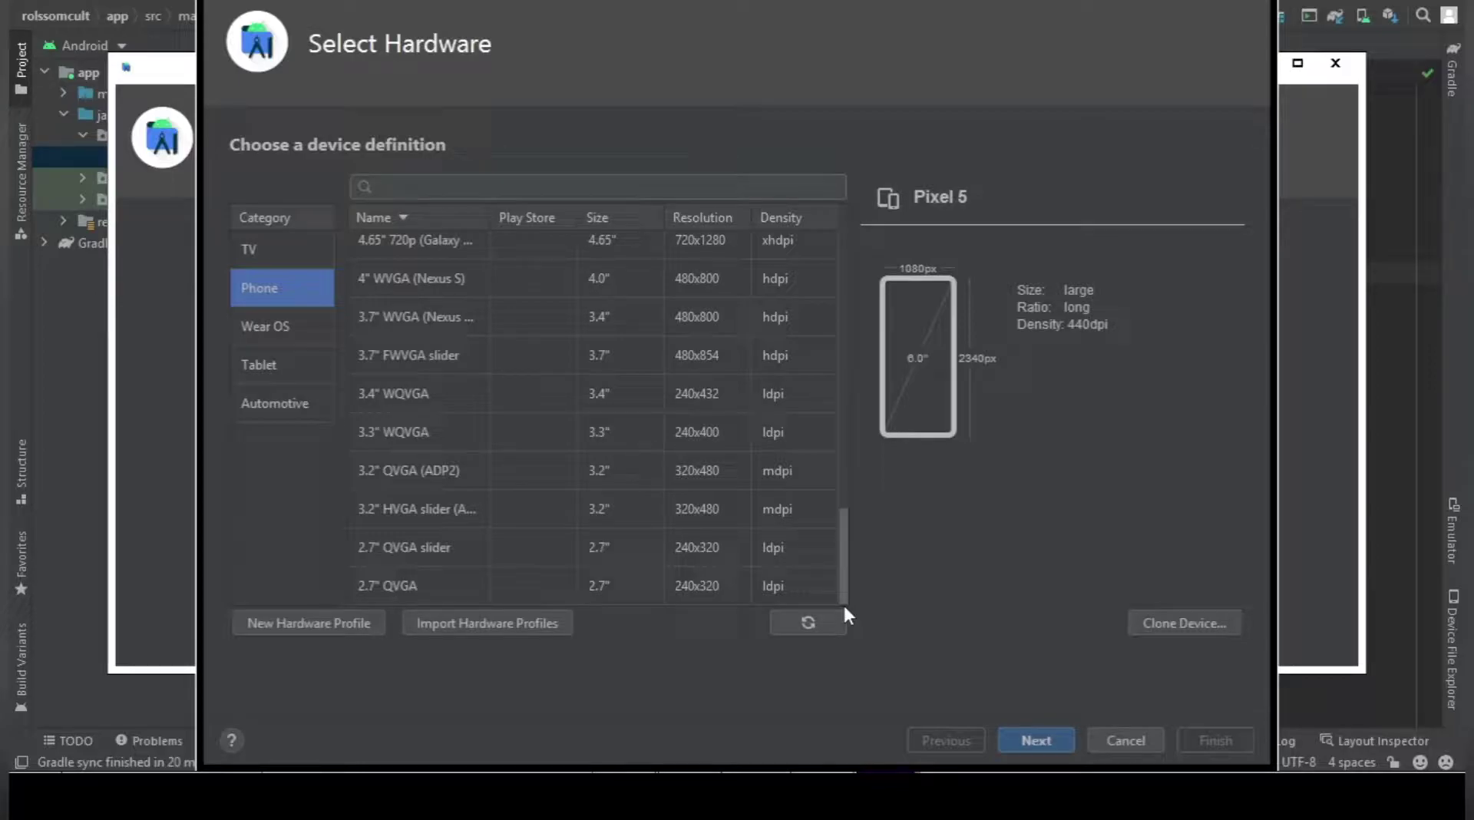
drag(843, 599, 839, 347)
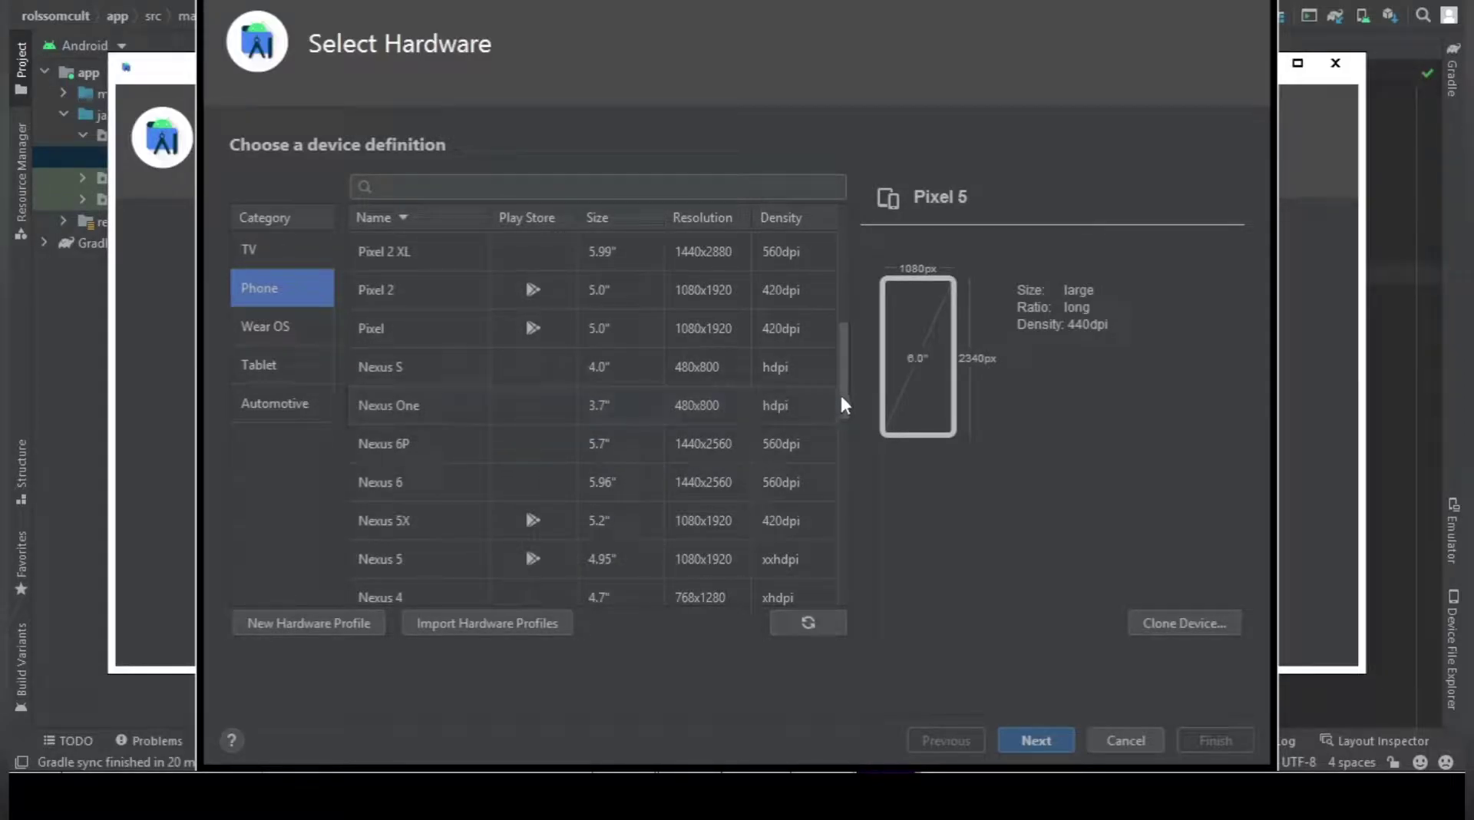
drag(838, 393, 850, 219)
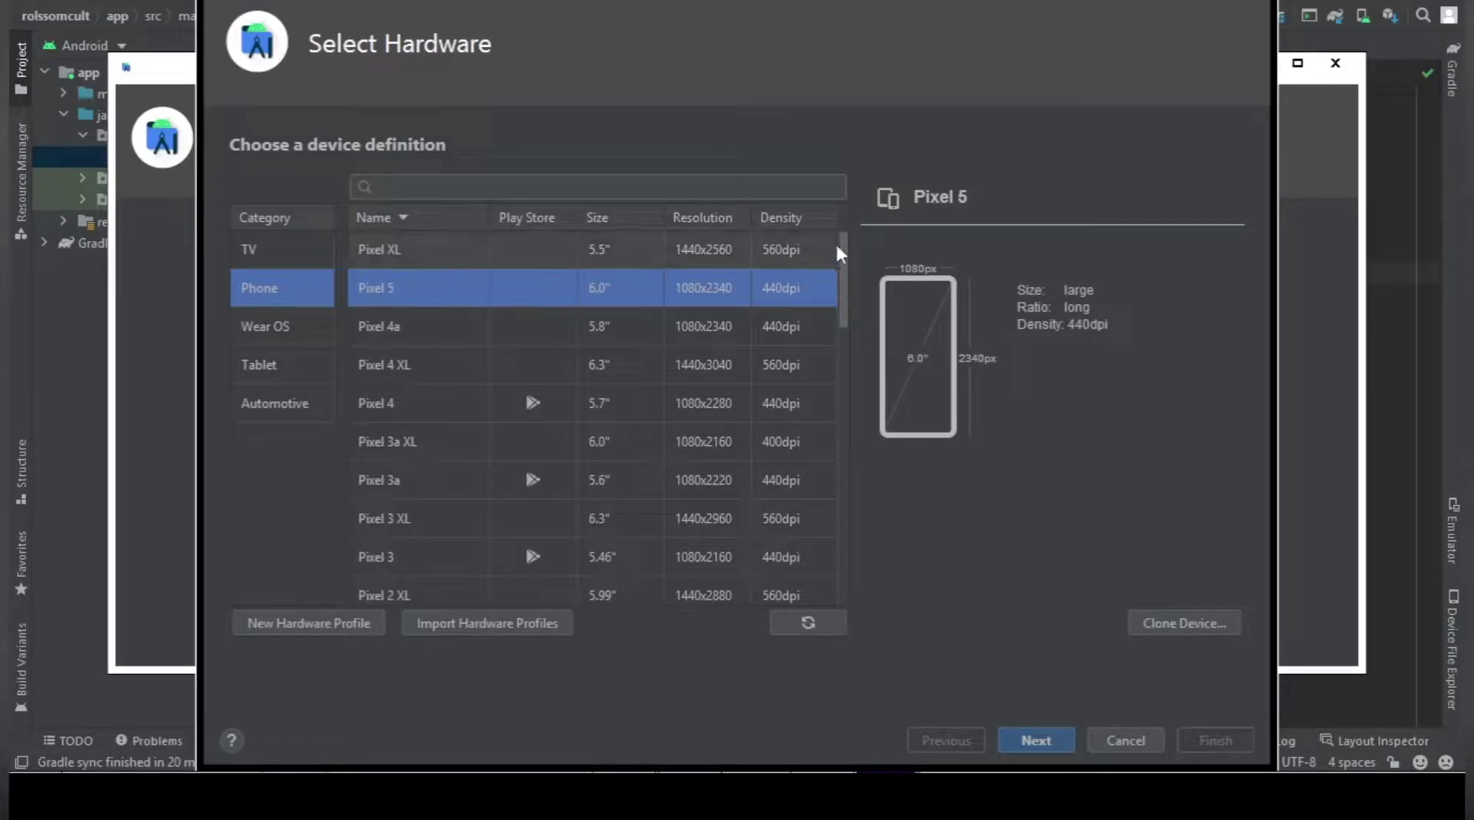
scroll(835, 307, down, 3)
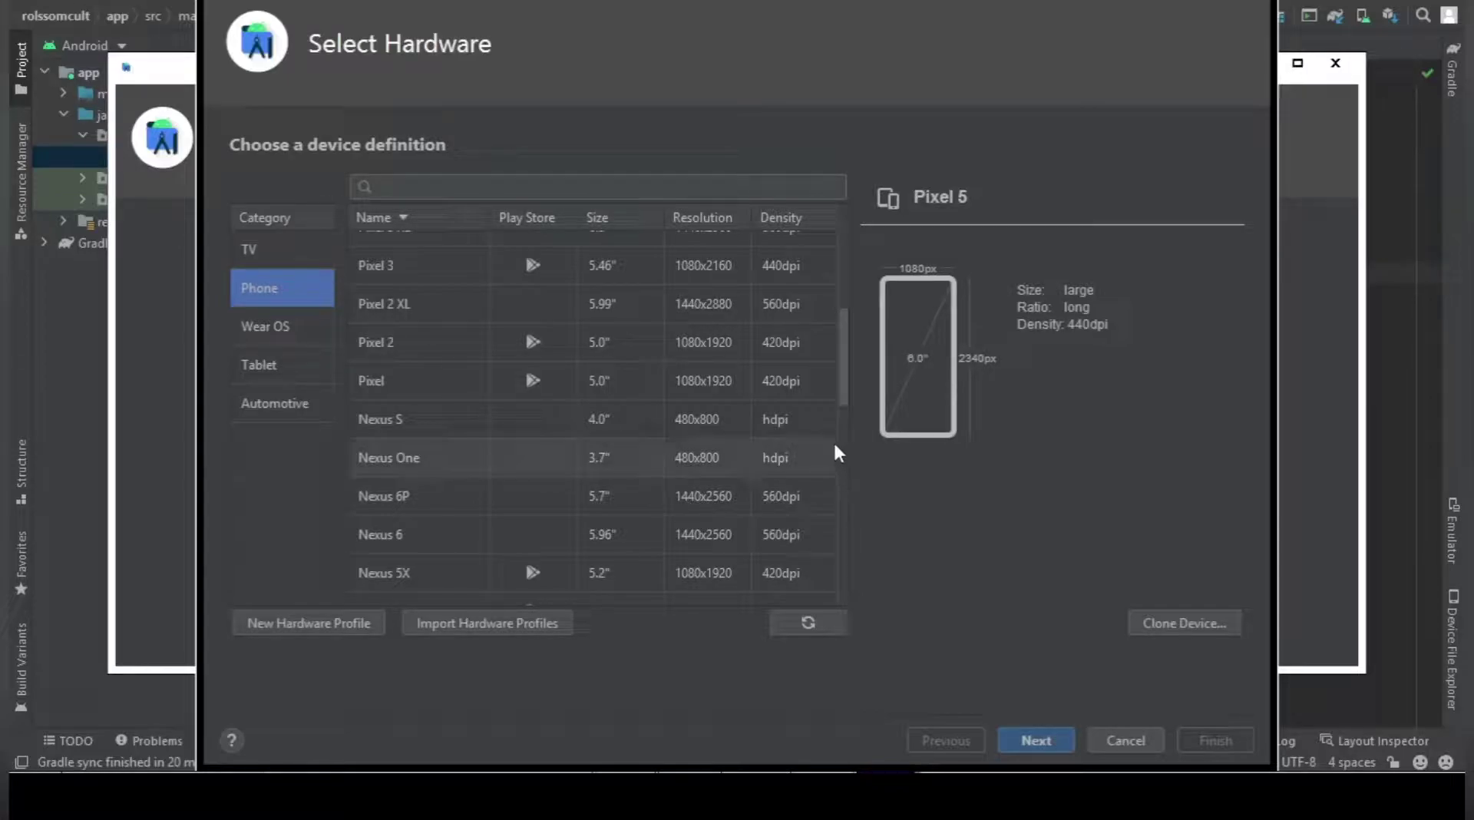
drag(841, 390, 849, 265)
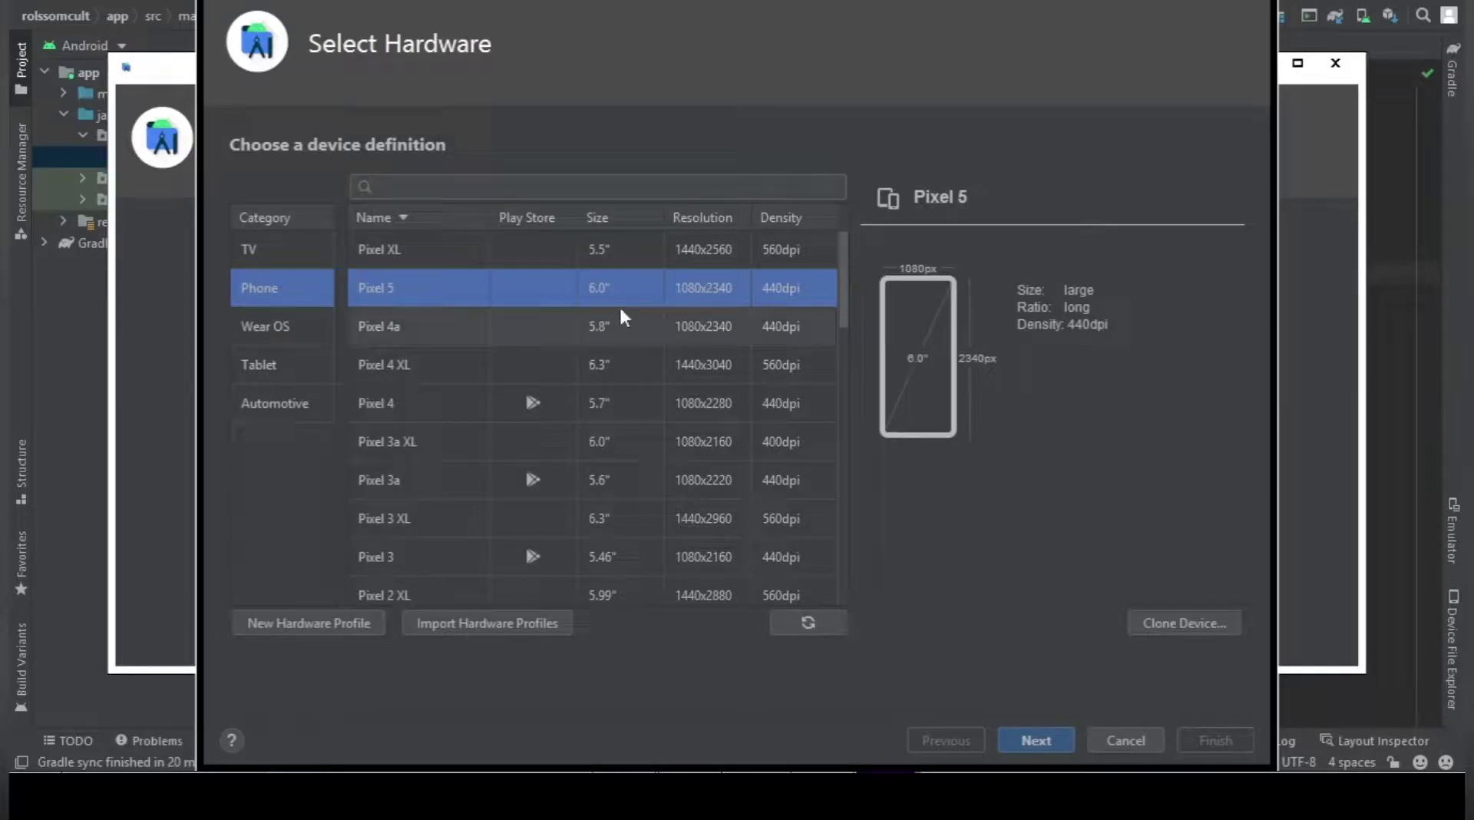
Preview the Pixel XL phone definition and select Nexus 6 instead.
click(422, 249)
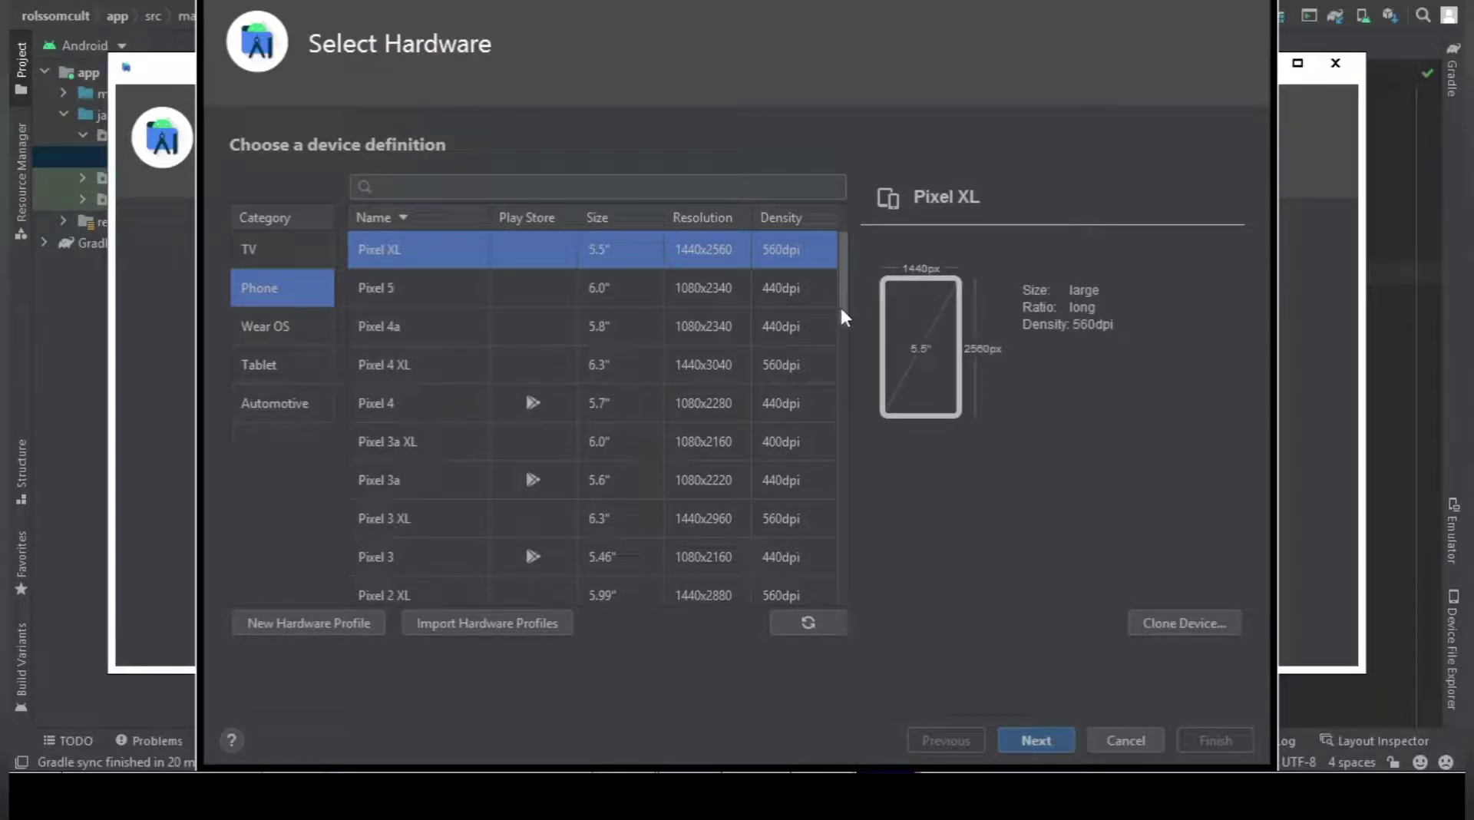
drag(841, 314, 849, 430)
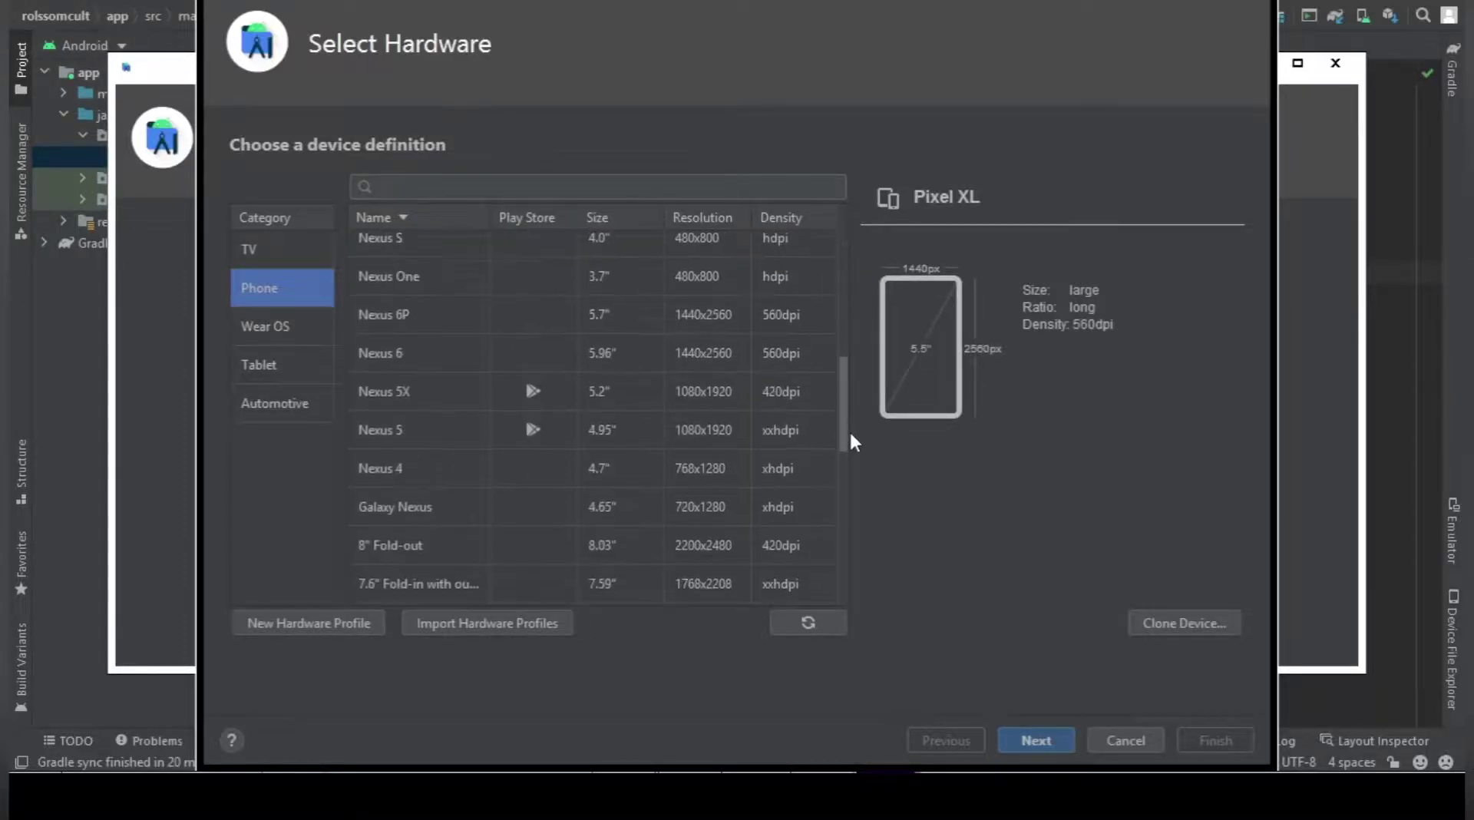
click(571, 354)
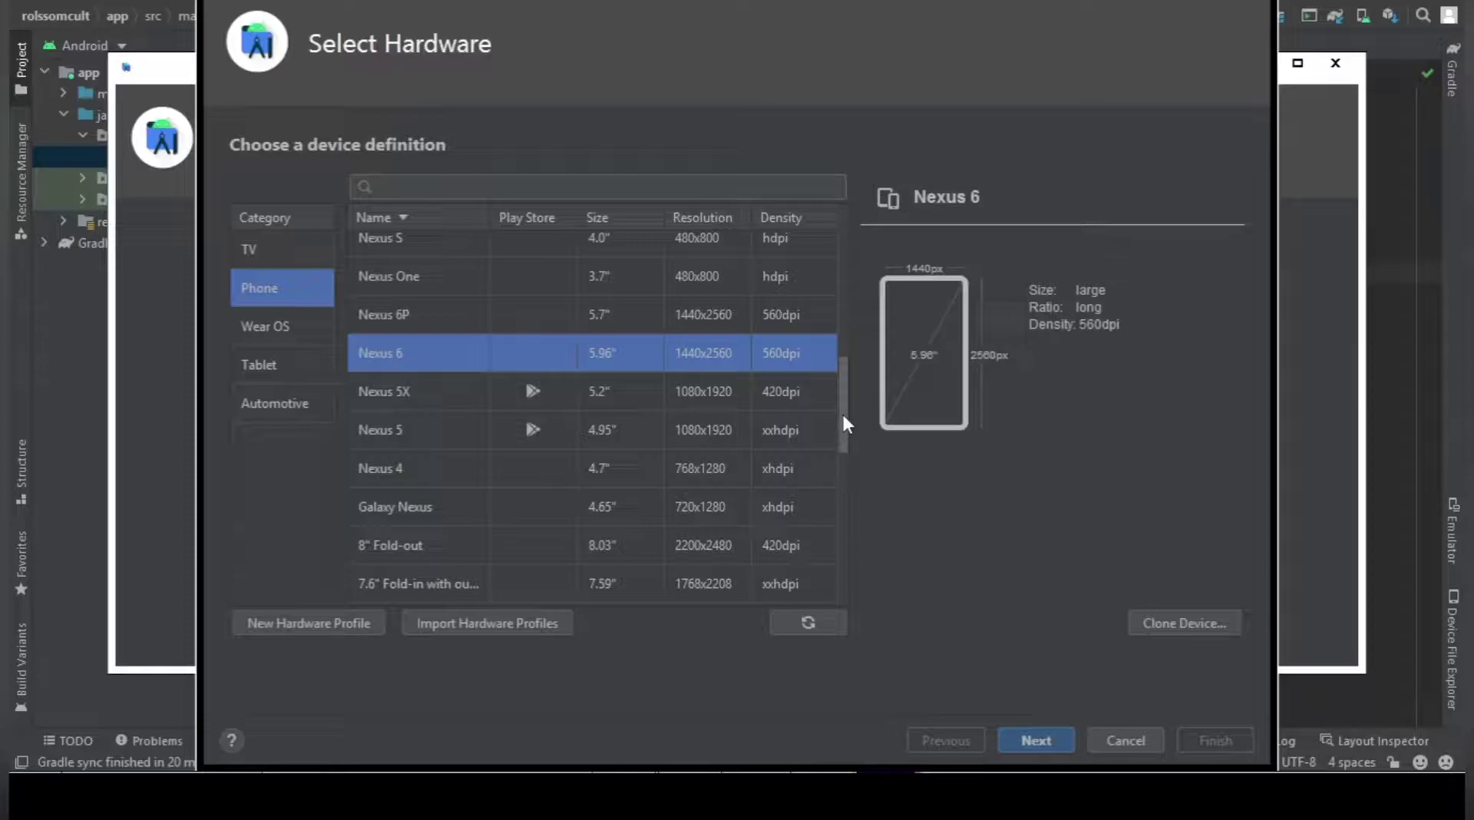
mouse_move(843, 415)
mouse_down()
mouse_move(843, 275)
mouse_move(845, 560)
mouse_move(839, 303)
mouse_move(857, 412)
mouse_up()
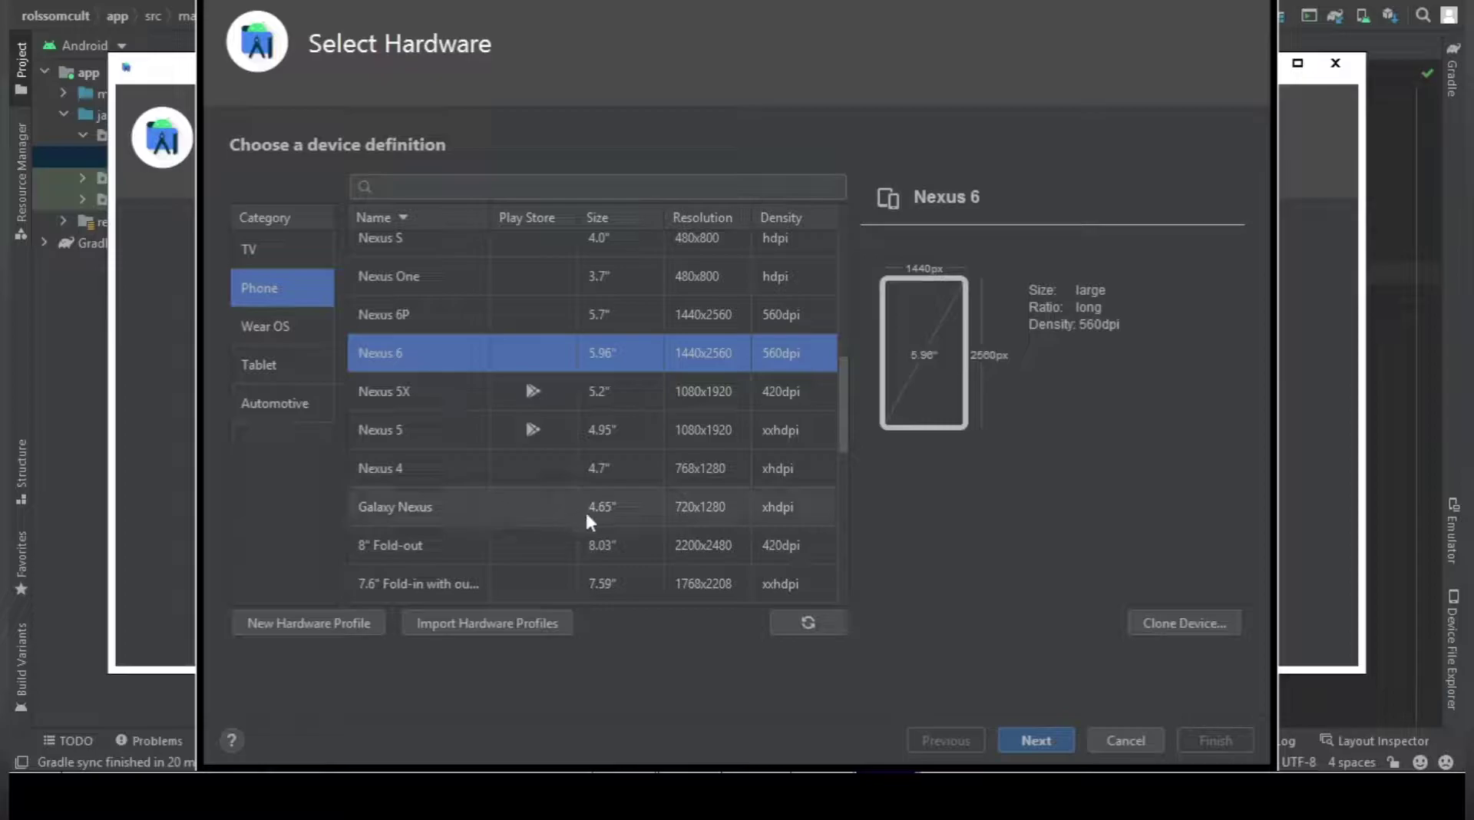
Review the TV, Wear OS, Tablet and Automotive device definitions and return to Nexus 6 among the phones.
click(251, 248)
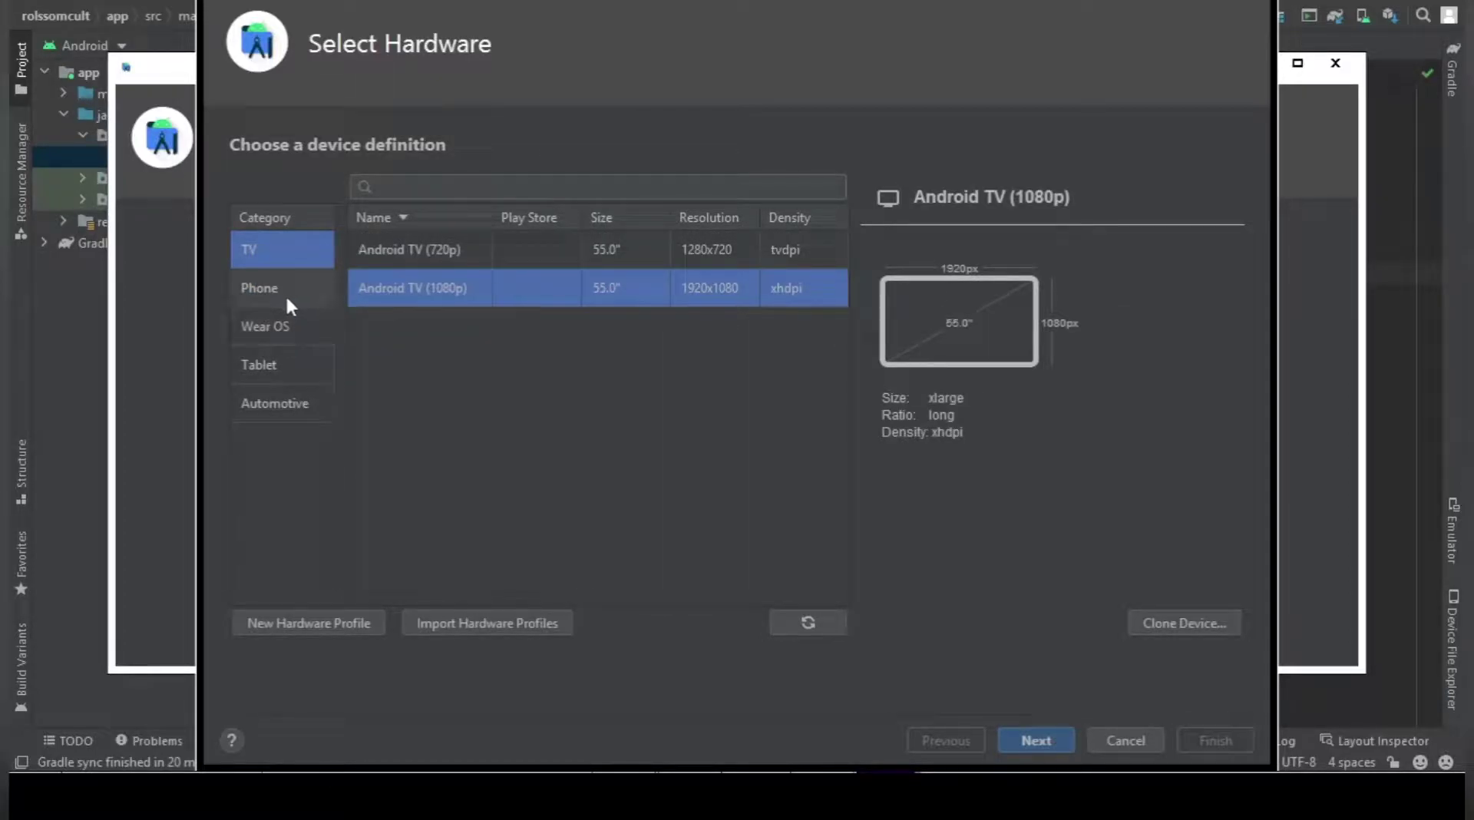
click(284, 326)
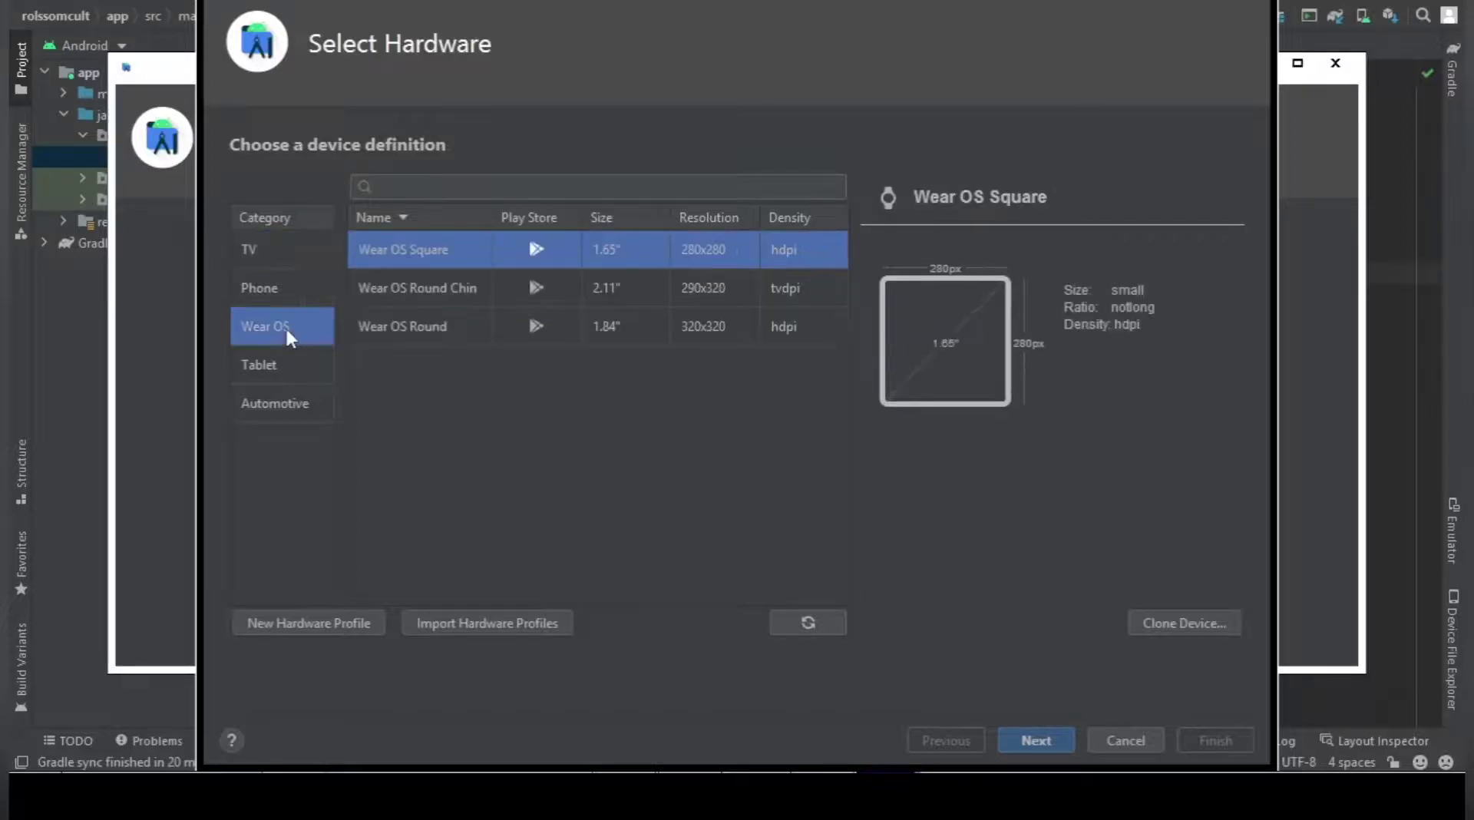
click(281, 362)
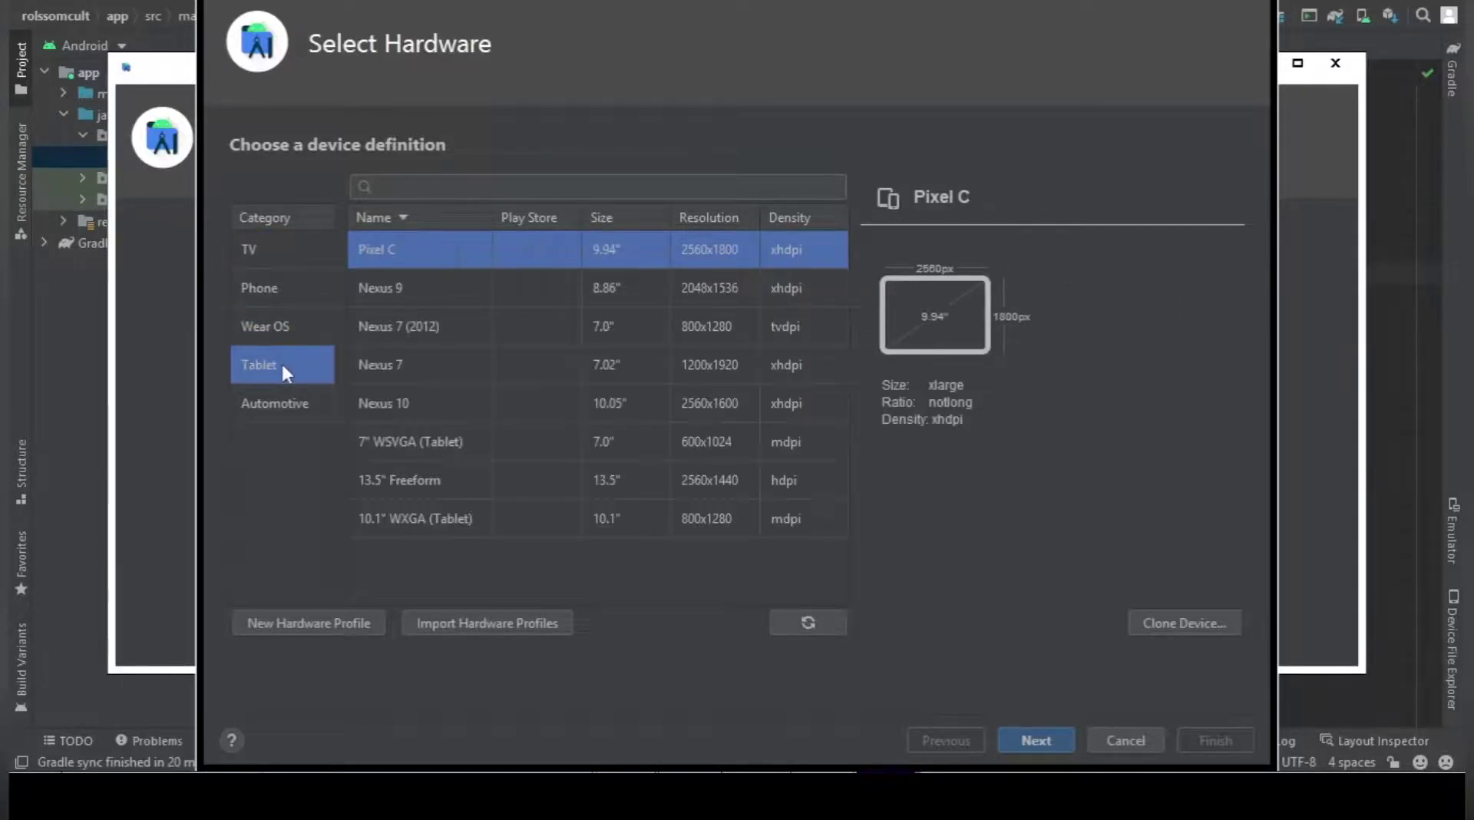
click(300, 404)
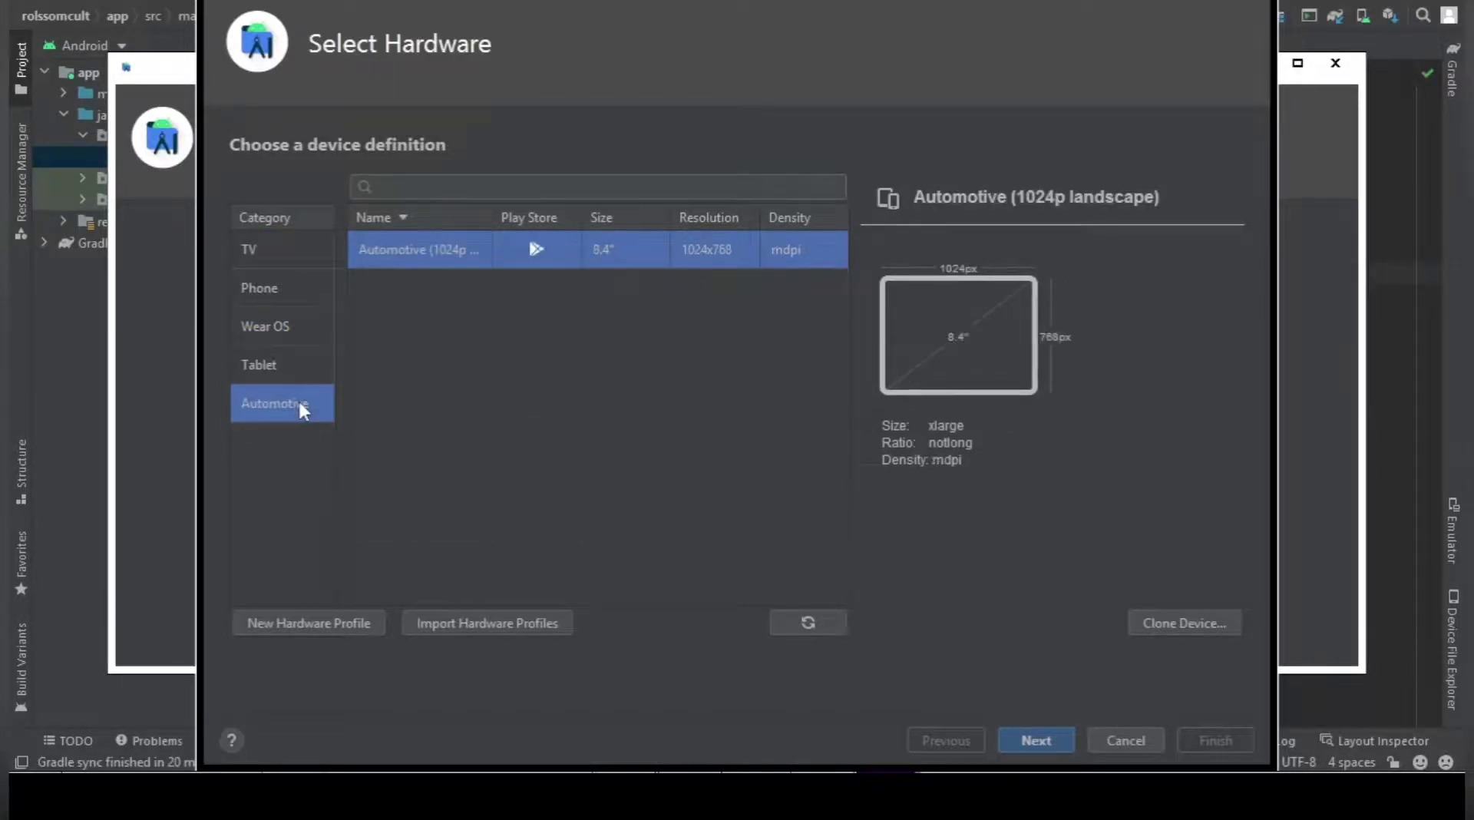
click(297, 277)
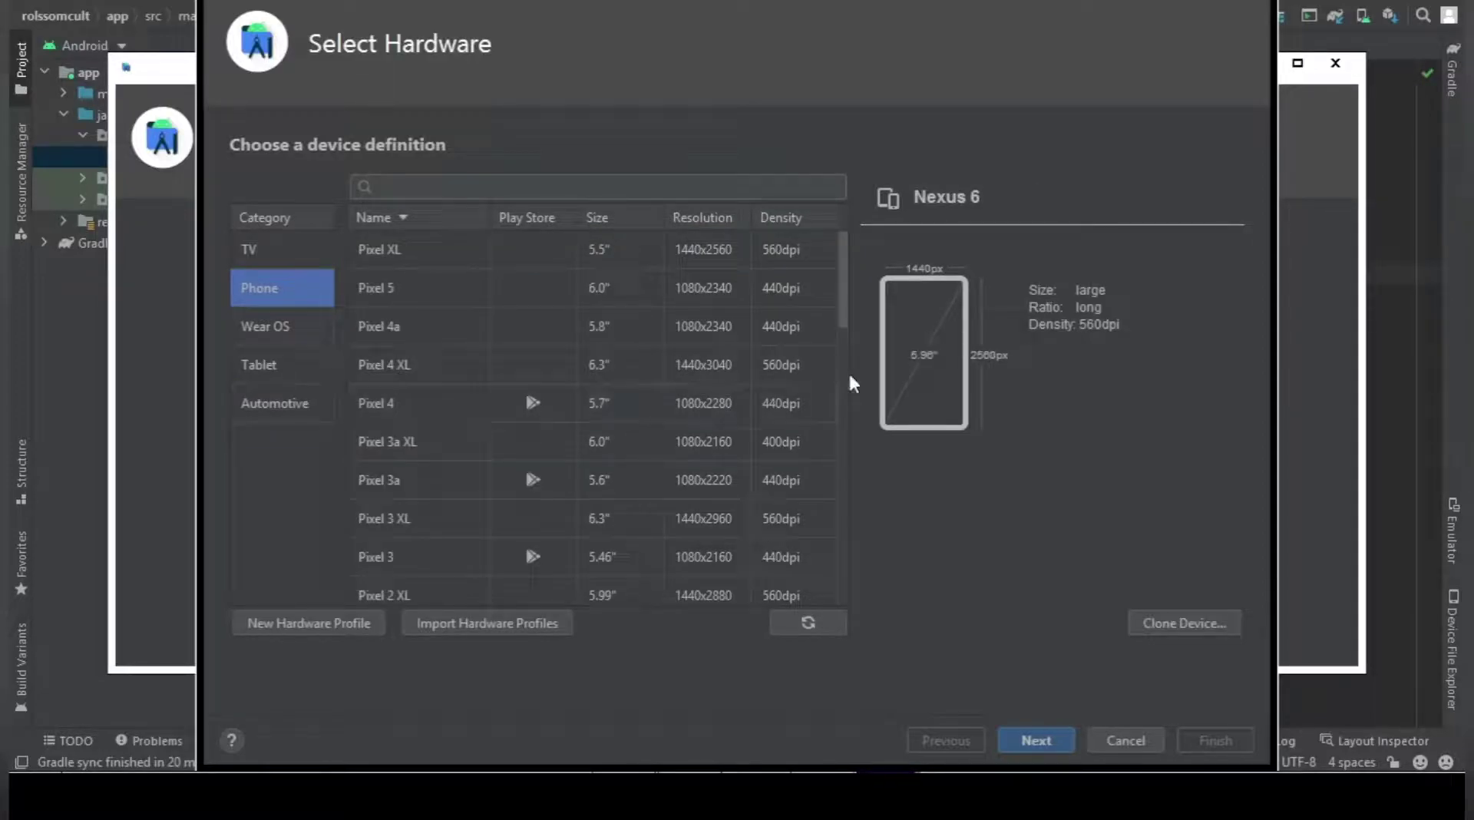
drag(839, 298, 821, 384)
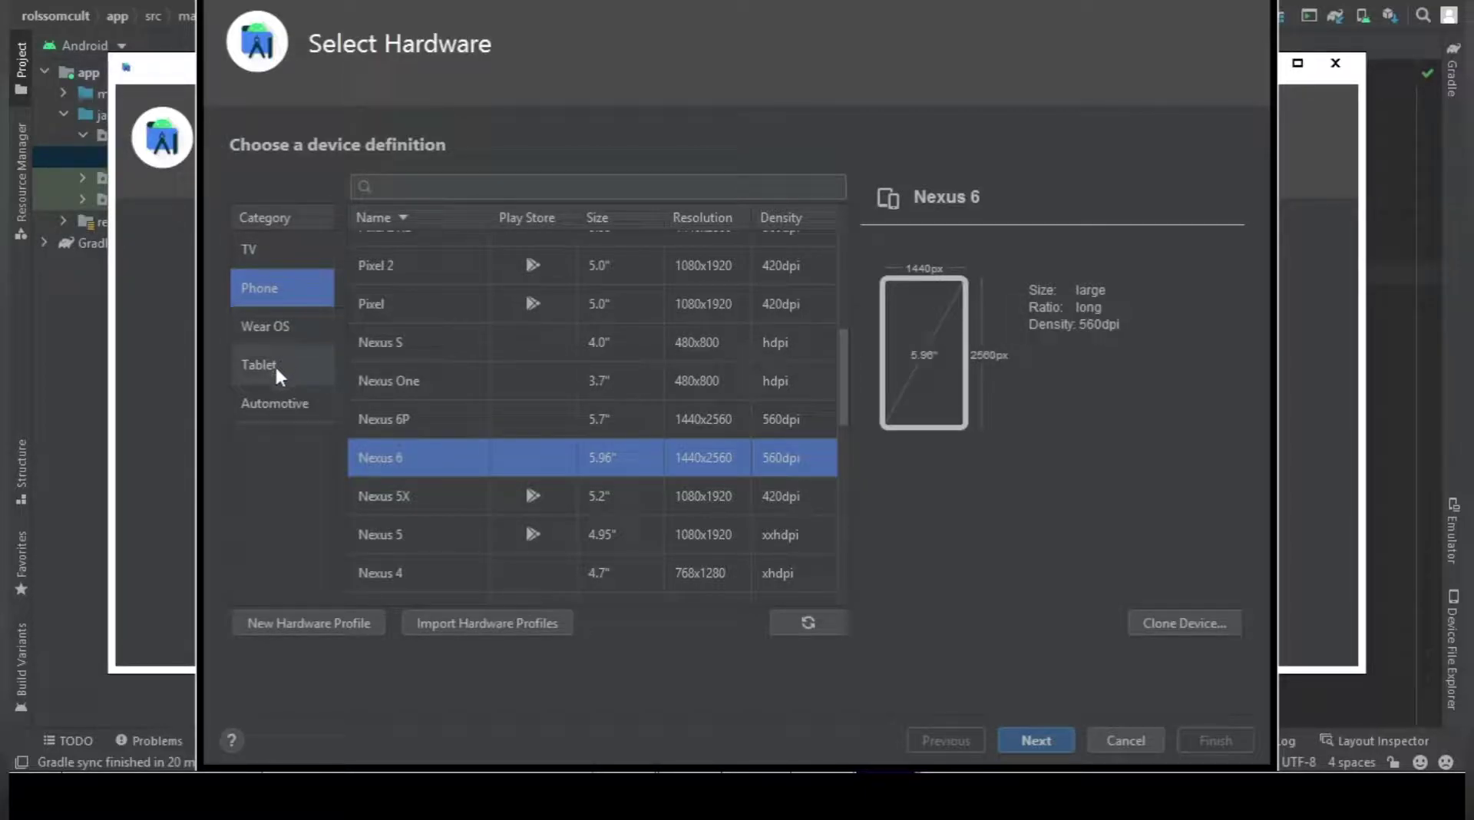
Start a new hardware profile and replace its default device name with a name beginning with "Nex".
click(297, 620)
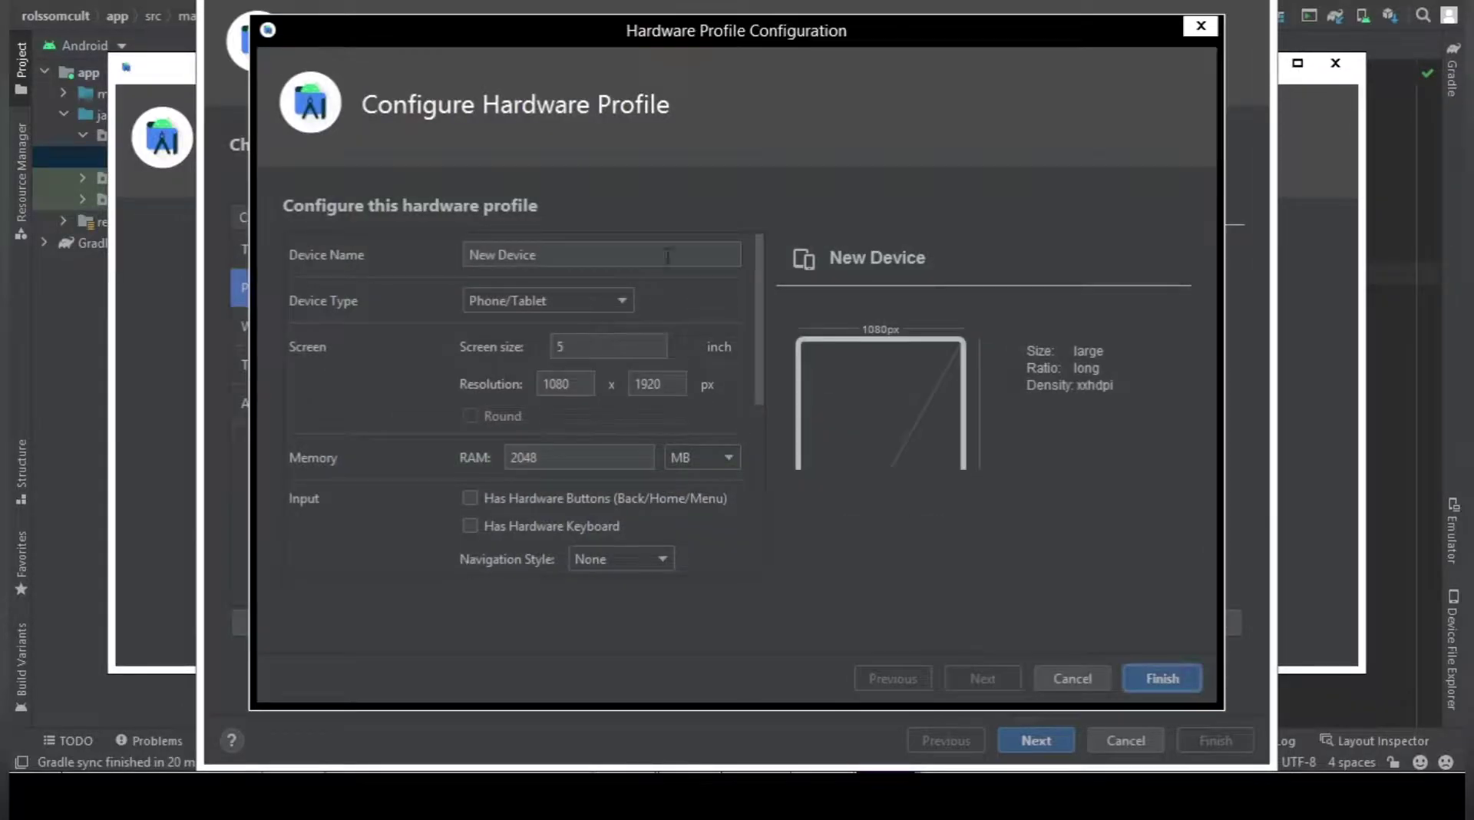
click(541, 253)
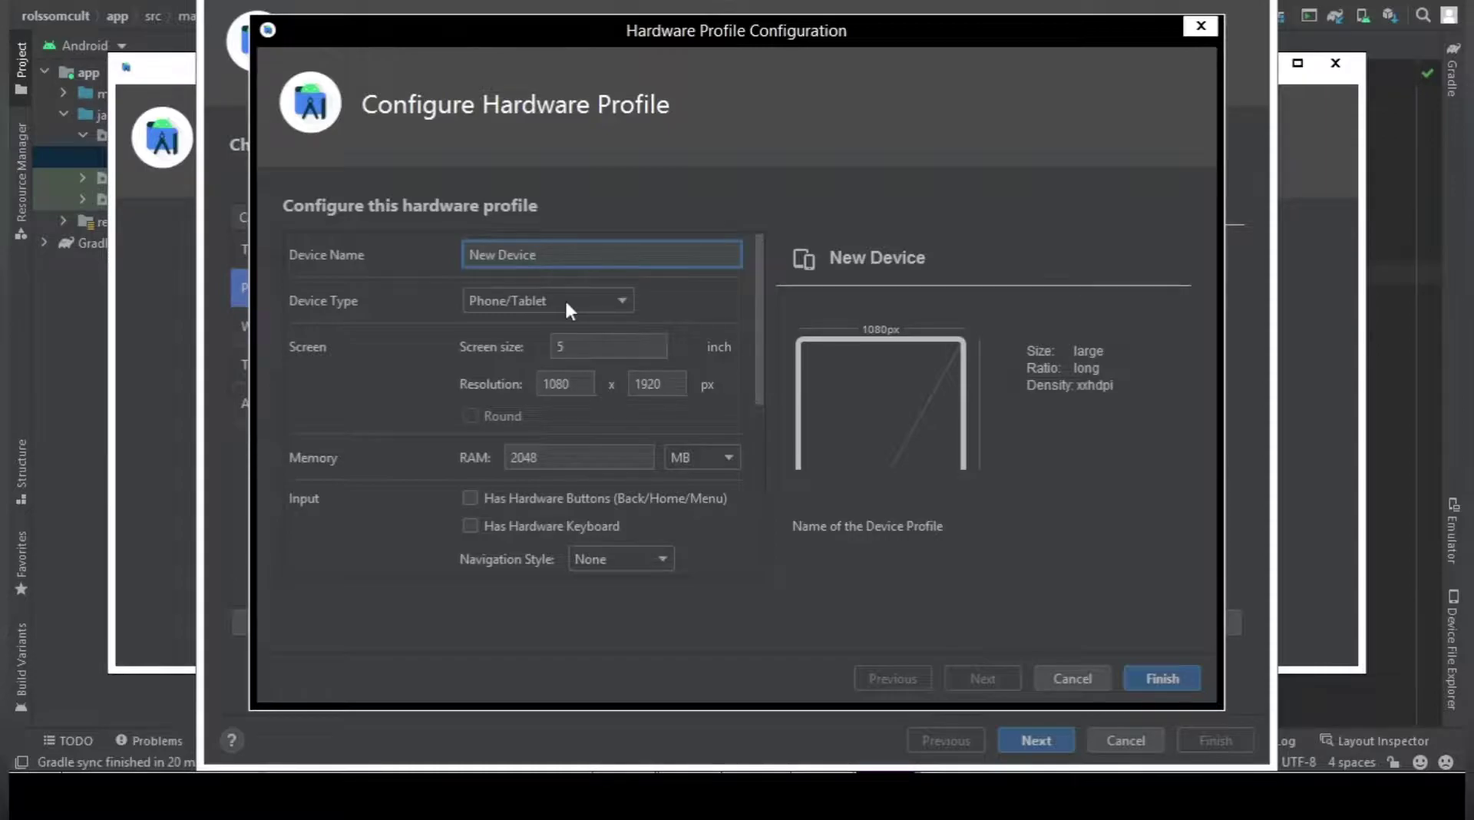
key(BackSpace)
key(BackSpace)
key(BackSpace)
key(BackSpace)
key(BackSpace)
key(BackSpace)
key(BackSpace)
key(BackSpace)
key(BackSpace)
key(BackSpace)
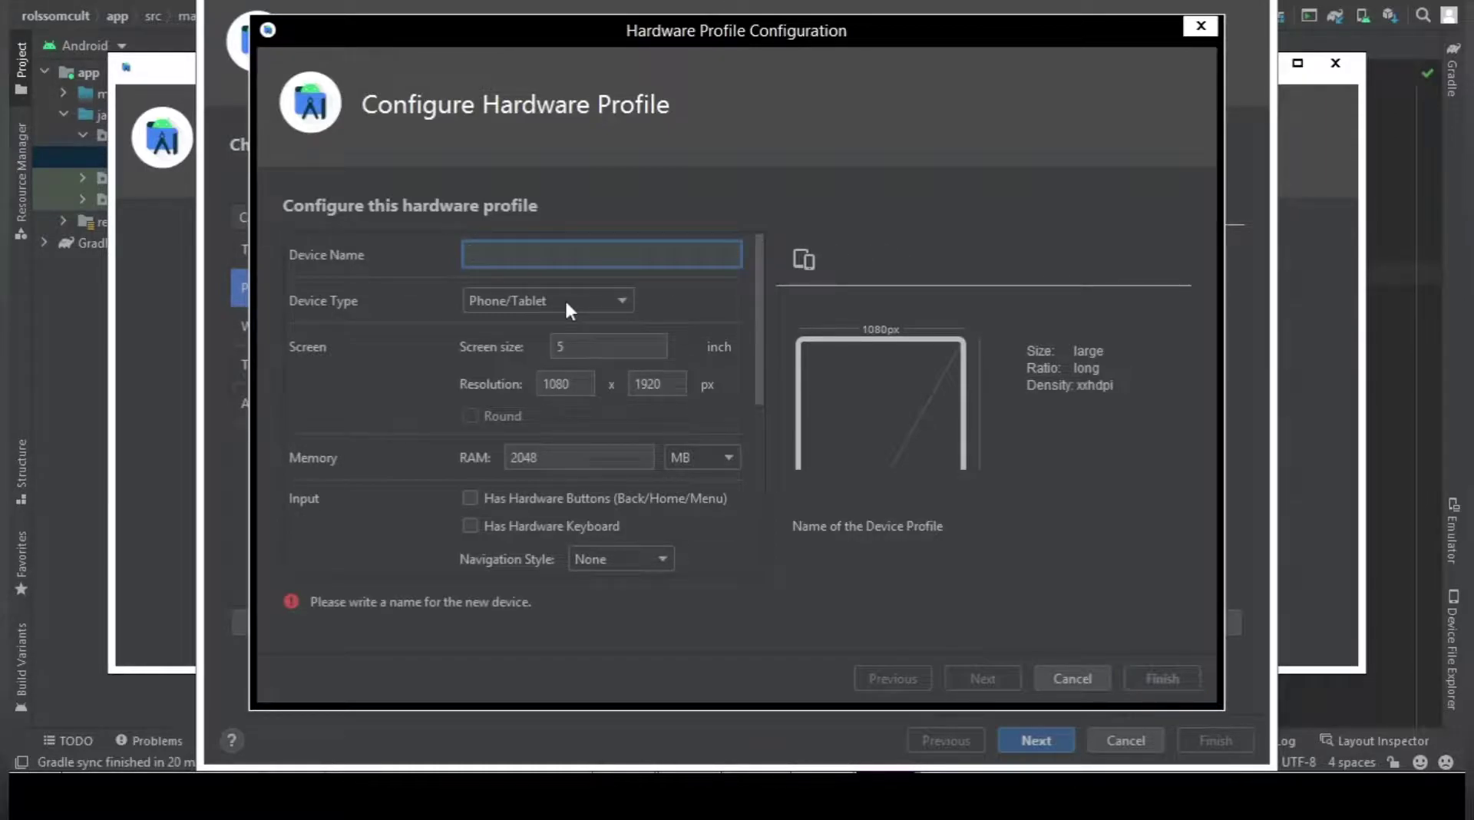
text(n)
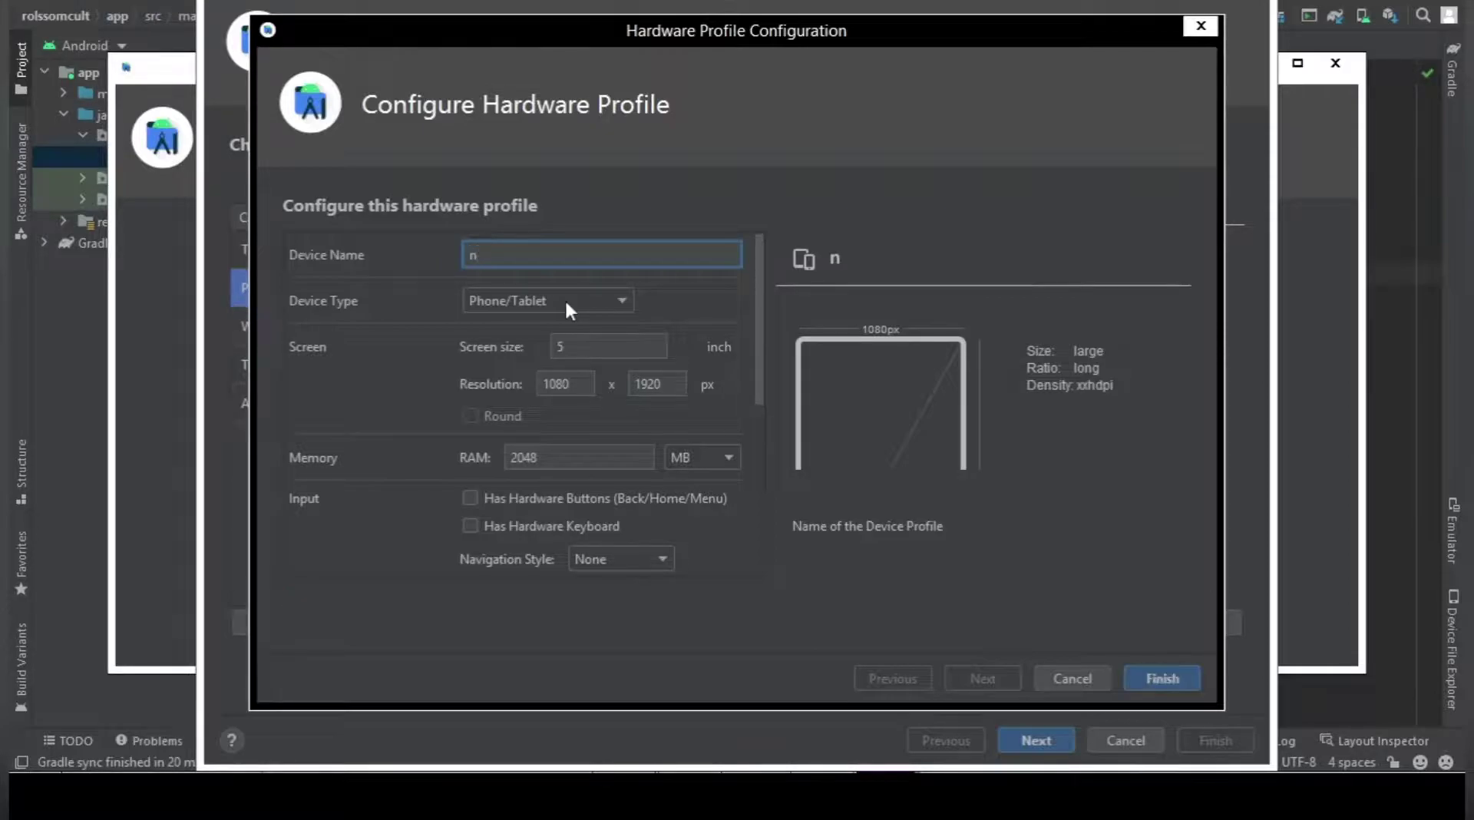
key(BackSpace)
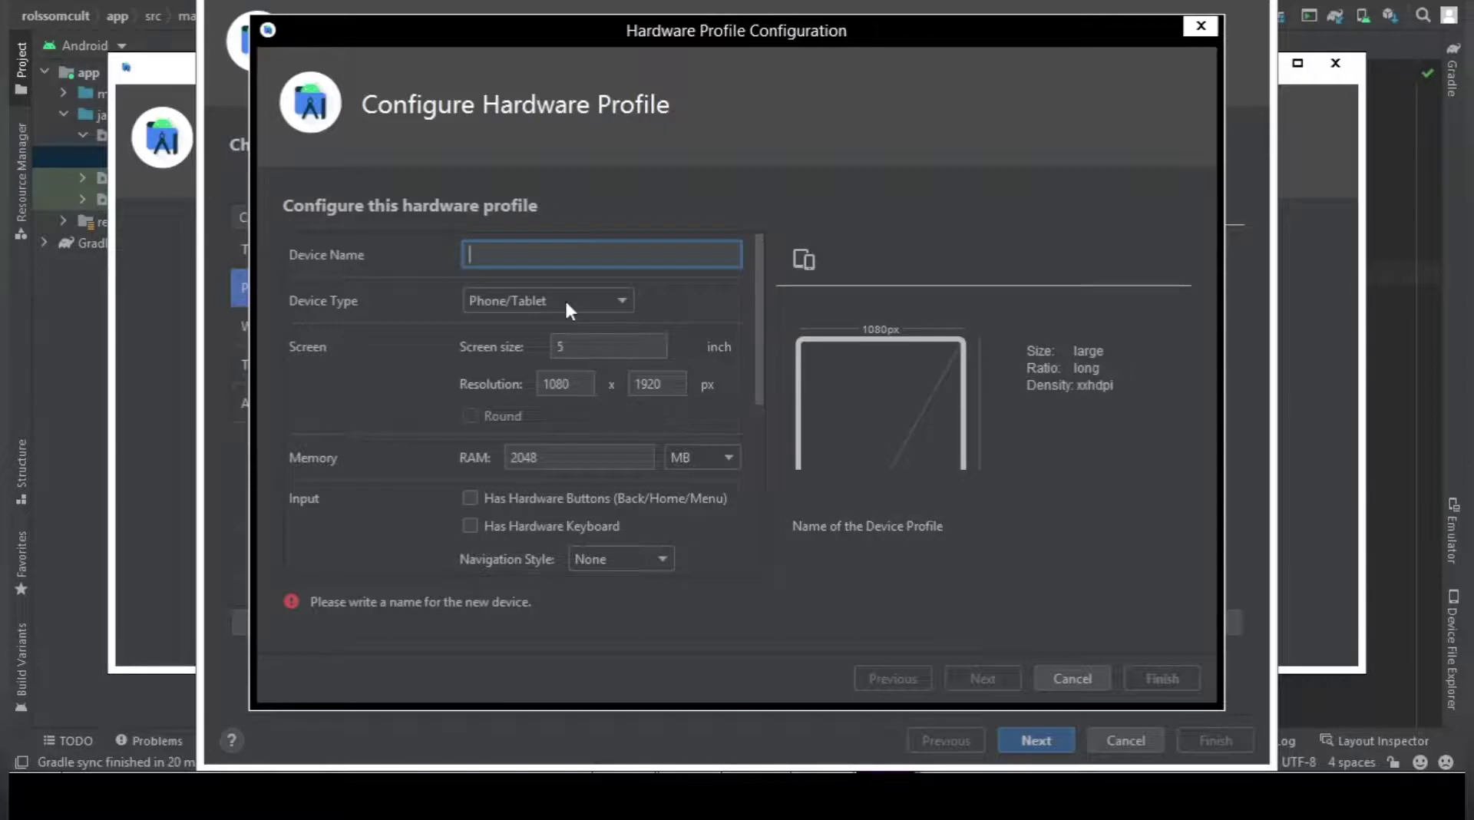
text(Nex)
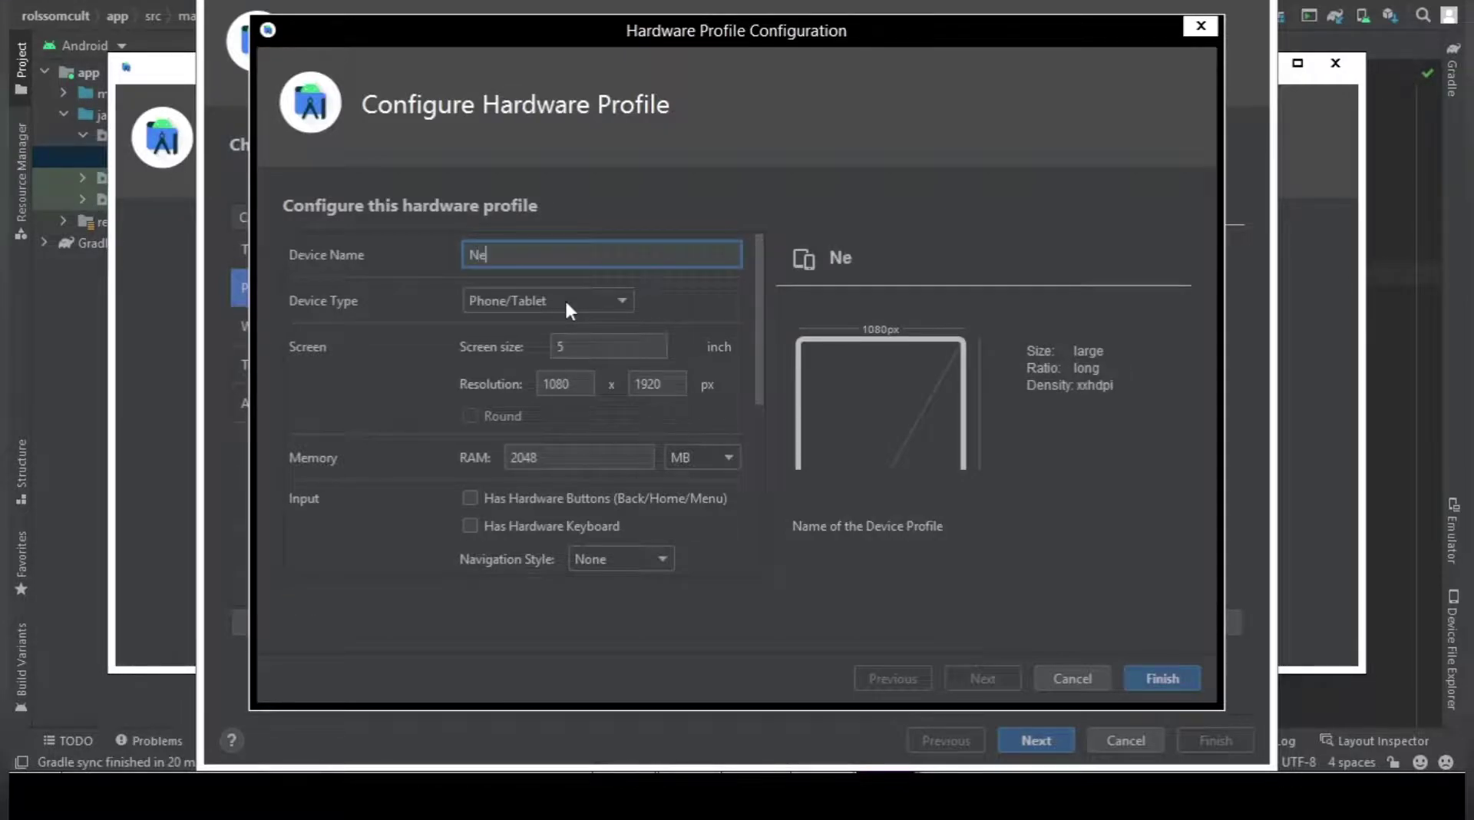